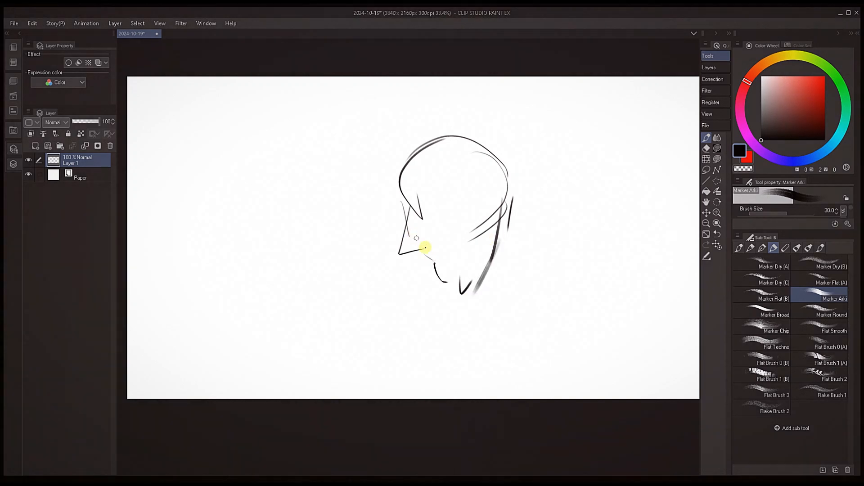
Sketch a long pointed beak below the face, with a heavy curved lower edge and short neck lines behind the jaw
{"action": "left_click_drag", "start_coordinate": [407, 256], "coordinate": [380, 275]}
{"action": "mouse_move", "coordinate": [382, 284]}
{"action": "left_mouse_down"}
{"action": "mouse_move", "coordinate": [311, 354]}
{"action": "mouse_move", "coordinate": [432, 331]}
{"action": "left_mouse_up"}
{"action": "left_click_drag", "start_coordinate": [459, 307], "coordinate": [443, 321]}
{"action": "key", "text": "bracketright"}
{"action": "key", "text": "bracketright"}
{"action": "mouse_move", "coordinate": [503, 220]}
{"action": "left_mouse_down"}
{"action": "mouse_move", "coordinate": [495, 258]}
{"action": "mouse_move", "coordinate": [519, 265]}
{"action": "left_mouse_up"}
{"action": "mouse_move", "coordinate": [508, 258]}
{"action": "left_mouse_down"}
{"action": "mouse_move", "coordinate": [543, 273]}
{"action": "mouse_move", "coordinate": [531, 289]}
{"action": "mouse_move", "coordinate": [460, 317]}
{"action": "mouse_move", "coordinate": [537, 287]}
{"action": "mouse_move", "coordinate": [470, 320]}
{"action": "left_mouse_up"}
Darken the small nose tip and draw the curved bridge running from it up into the head
{"action": "key", "text": "bracketright"}
{"action": "key", "text": "bracketright"}
{"action": "key", "text": "bracketright"}
{"action": "key", "text": "bracketright"}
{"action": "mouse_move", "coordinate": [405, 238]}
{"action": "left_mouse_down"}
{"action": "mouse_move", "coordinate": [393, 263]}
{"action": "mouse_move", "coordinate": [402, 219]}
{"action": "mouse_move", "coordinate": [401, 242]}
{"action": "left_mouse_up"}
{"action": "key", "text": "bracketleft"}
{"action": "key", "text": "bracketleft"}
{"action": "left_click_drag", "start_coordinate": [411, 214], "coordinate": [451, 194]}
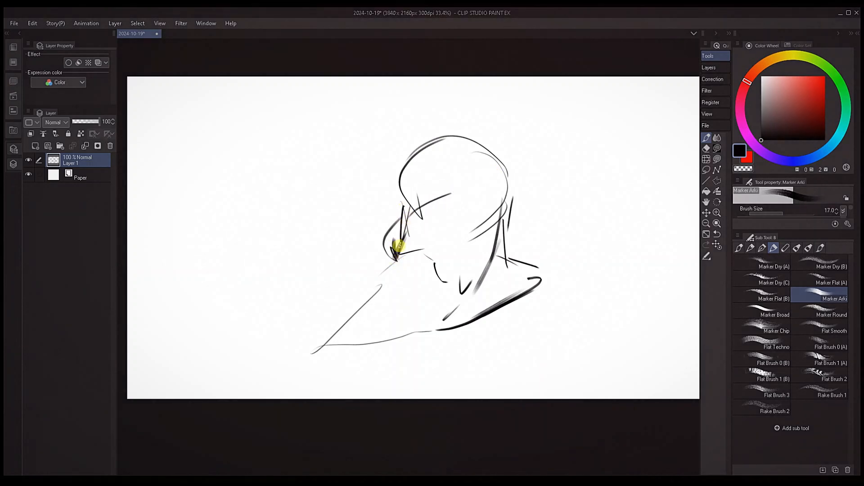
Pick a mid gray from the sketch and block in the muzzle, jaw and pointed beak with broad marker strokes
{"action": "left_click", "coordinate": [404, 242], "text": "alt"}
{"action": "key", "text": "bracketright"}
{"action": "key", "text": "bracketright"}
{"action": "key", "text": "bracketright"}
{"action": "key", "text": "bracketright"}
{"action": "key", "text": "bracketright"}
{"action": "key", "text": "bracketright"}
{"action": "key", "text": "bracketright"}
{"action": "key", "text": "bracketright"}
{"action": "mouse_move", "coordinate": [400, 251]}
{"action": "left_mouse_down"}
{"action": "mouse_move", "coordinate": [432, 214]}
{"action": "mouse_move", "coordinate": [412, 252]}
{"action": "mouse_move", "coordinate": [505, 190]}
{"action": "mouse_move", "coordinate": [481, 192]}
{"action": "mouse_move", "coordinate": [397, 253]}
{"action": "mouse_move", "coordinate": [479, 193]}
{"action": "mouse_move", "coordinate": [430, 203]}
{"action": "mouse_move", "coordinate": [421, 231]}
{"action": "mouse_move", "coordinate": [473, 205]}
{"action": "mouse_move", "coordinate": [397, 251]}
{"action": "mouse_move", "coordinate": [419, 257]}
{"action": "mouse_move", "coordinate": [498, 233]}
{"action": "mouse_move", "coordinate": [450, 288]}
{"action": "mouse_move", "coordinate": [479, 255]}
{"action": "mouse_move", "coordinate": [474, 277]}
{"action": "left_mouse_up"}
{"action": "mouse_move", "coordinate": [491, 247]}
{"action": "left_mouse_down"}
{"action": "mouse_move", "coordinate": [474, 276]}
{"action": "mouse_move", "coordinate": [460, 256]}
{"action": "mouse_move", "coordinate": [407, 283]}
{"action": "mouse_move", "coordinate": [386, 280]}
{"action": "mouse_move", "coordinate": [370, 313]}
{"action": "mouse_move", "coordinate": [427, 283]}
{"action": "mouse_move", "coordinate": [321, 345]}
{"action": "mouse_move", "coordinate": [458, 258]}
{"action": "mouse_move", "coordinate": [404, 312]}
{"action": "mouse_move", "coordinate": [393, 310]}
{"action": "mouse_move", "coordinate": [446, 279]}
{"action": "mouse_move", "coordinate": [385, 325]}
{"action": "mouse_move", "coordinate": [529, 278]}
{"action": "mouse_move", "coordinate": [485, 292]}
{"action": "mouse_move", "coordinate": [488, 274]}
{"action": "mouse_move", "coordinate": [484, 282]}
{"action": "mouse_move", "coordinate": [536, 272]}
{"action": "mouse_move", "coordinate": [440, 326]}
{"action": "left_mouse_up"}
{"action": "key", "text": "bracketright"}
{"action": "key", "text": "bracketright"}
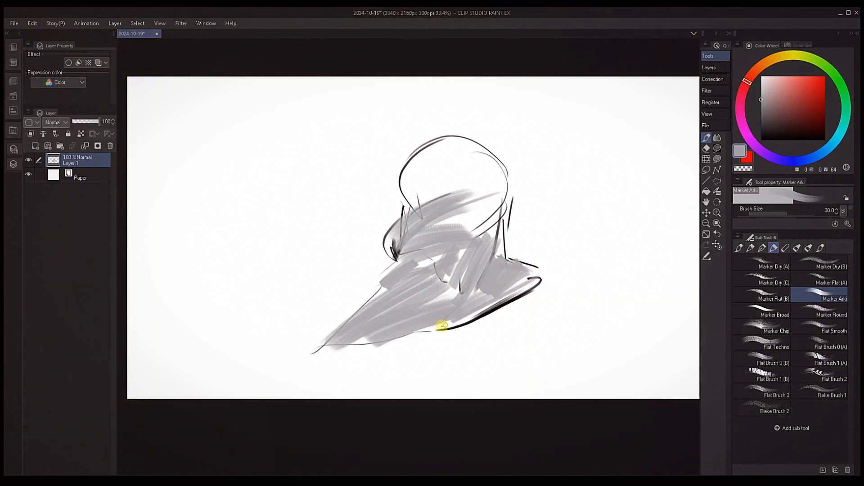
Touch up the gray along the beak's rear lower edge and fill the round cranium with brush size 60
{"action": "key", "text": "bracketleft"}
{"action": "key", "text": "bracketleft"}
{"action": "key", "text": "bracketleft"}
{"action": "key", "text": "bracketleft"}
{"action": "key", "text": "bracketleft"}
{"action": "key", "text": "bracketleft"}
{"action": "key", "text": "bracketleft"}
{"action": "left_click_drag", "start_coordinate": [551, 274], "coordinate": [453, 319]}
{"action": "key", "text": "bracketright"}
{"action": "key", "text": "bracketright"}
{"action": "key", "text": "bracketright"}
{"action": "key", "text": "bracketright"}
{"action": "key", "text": "bracketright"}
{"action": "key", "text": "bracketright"}
{"action": "key", "text": "bracketright"}
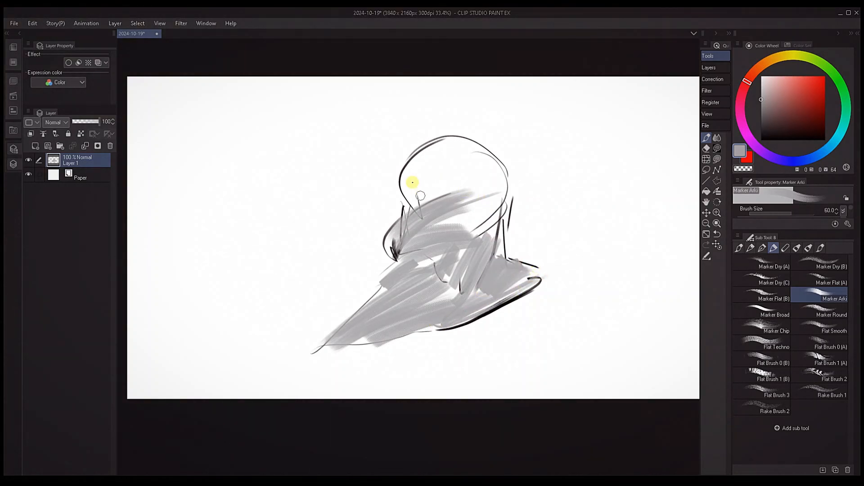
{"action": "mouse_move", "coordinate": [411, 184]}
{"action": "left_mouse_down"}
{"action": "mouse_move", "coordinate": [448, 151]}
{"action": "mouse_move", "coordinate": [415, 222]}
{"action": "mouse_move", "coordinate": [474, 139]}
{"action": "mouse_move", "coordinate": [449, 175]}
{"action": "mouse_move", "coordinate": [482, 239]}
{"action": "mouse_move", "coordinate": [498, 182]}
{"action": "left_mouse_up"}
Switch to black and draw the brow line, the crest behind the head and dark accents at the jaw and neck
{"action": "left_click", "coordinate": [761, 140]}
{"action": "key", "text": "bracketleft"}
{"action": "key", "text": "bracketleft"}
{"action": "key", "text": "bracketleft"}
{"action": "key", "text": "bracketleft"}
{"action": "key", "text": "bracketleft"}
{"action": "key", "text": "bracketleft"}
{"action": "key", "text": "bracketleft"}
{"action": "key", "text": "bracketleft"}
{"action": "key", "text": "bracketleft"}
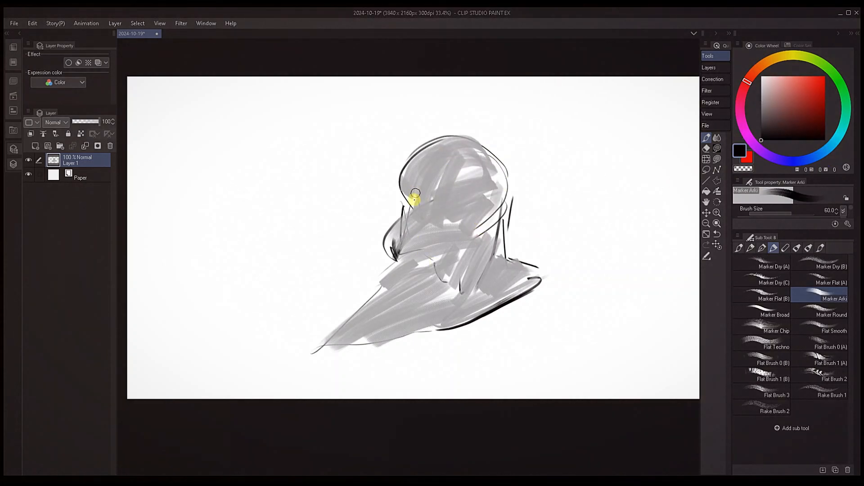
{"action": "key", "text": "bracketright"}
{"action": "mouse_move", "coordinate": [436, 216]}
{"action": "left_mouse_down"}
{"action": "mouse_move", "coordinate": [481, 210]}
{"action": "mouse_move", "coordinate": [475, 233]}
{"action": "mouse_move", "coordinate": [536, 164]}
{"action": "mouse_move", "coordinate": [547, 213]}
{"action": "mouse_move", "coordinate": [485, 283]}
{"action": "left_mouse_up"}
{"action": "key", "text": "bracketright"}
{"action": "key", "text": "bracketleft"}
{"action": "key", "text": "bracketleft"}
{"action": "key", "text": "bracketleft"}
{"action": "key", "text": "bracketleft"}
{"action": "left_click_drag", "start_coordinate": [495, 256], "coordinate": [553, 298]}
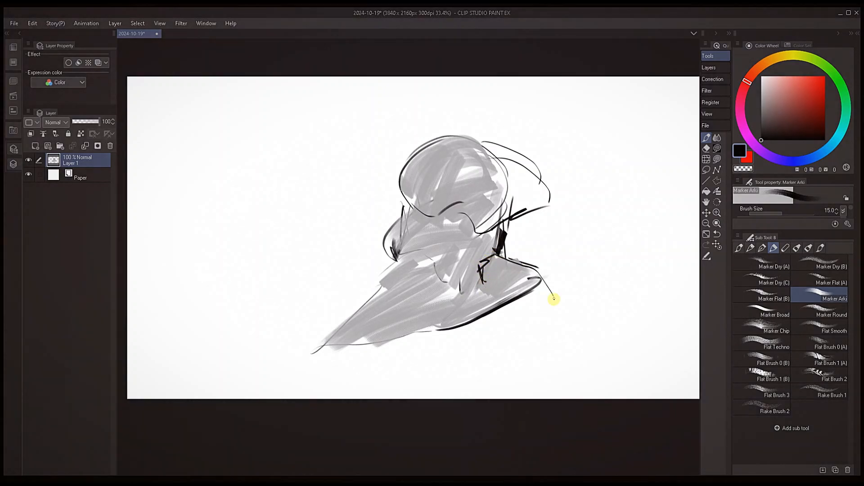
Draw a small eye under the brow with a fine black brush
{"action": "key", "text": "bracketleft"}
{"action": "mouse_move", "coordinate": [449, 209]}
{"action": "left_mouse_down"}
{"action": "mouse_move", "coordinate": [477, 202]}
{"action": "mouse_move", "coordinate": [471, 208]}
{"action": "left_mouse_up"}
{"action": "key", "text": "bracketleft"}
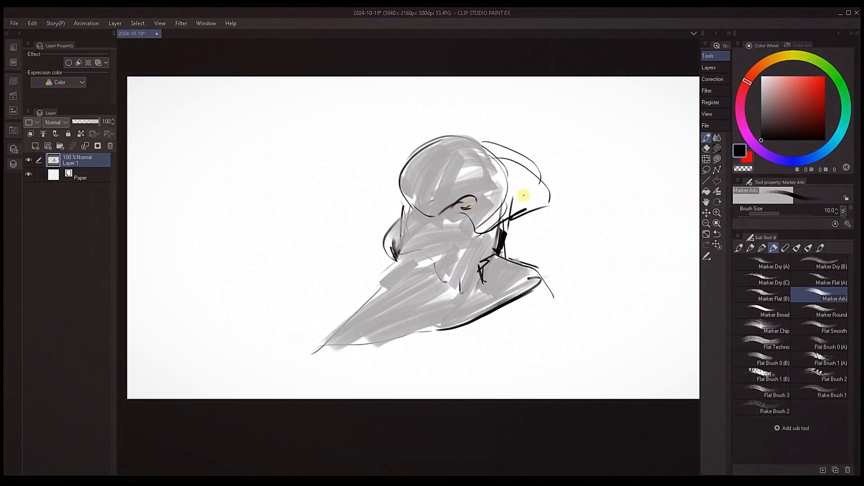
Extend the beak outline to a longer tip, mark its lower rear corner and add a dark line beside the nose
{"action": "mouse_move", "coordinate": [382, 282]}
{"action": "left_mouse_down"}
{"action": "mouse_move", "coordinate": [332, 309]}
{"action": "mouse_move", "coordinate": [276, 380]}
{"action": "mouse_move", "coordinate": [468, 323]}
{"action": "mouse_move", "coordinate": [469, 315]}
{"action": "left_mouse_up"}
{"action": "key", "text": "bracketright"}
{"action": "key", "text": "bracketright"}
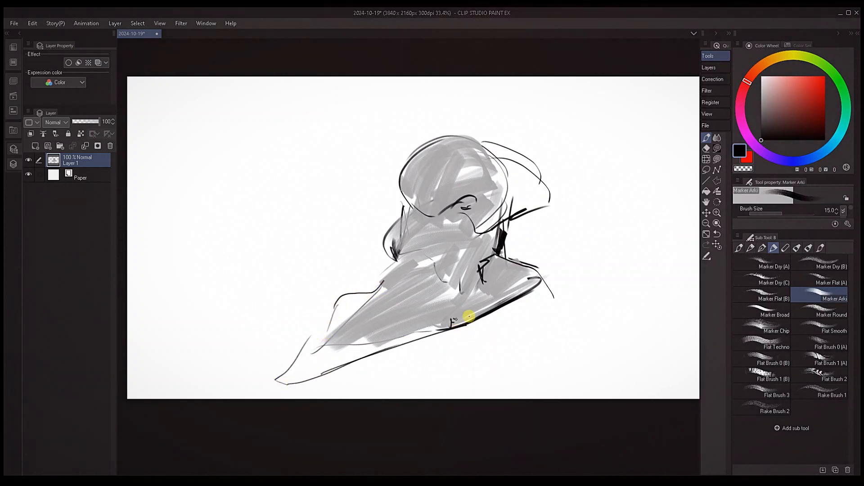
{"action": "left_click_drag", "start_coordinate": [395, 249], "coordinate": [425, 248]}
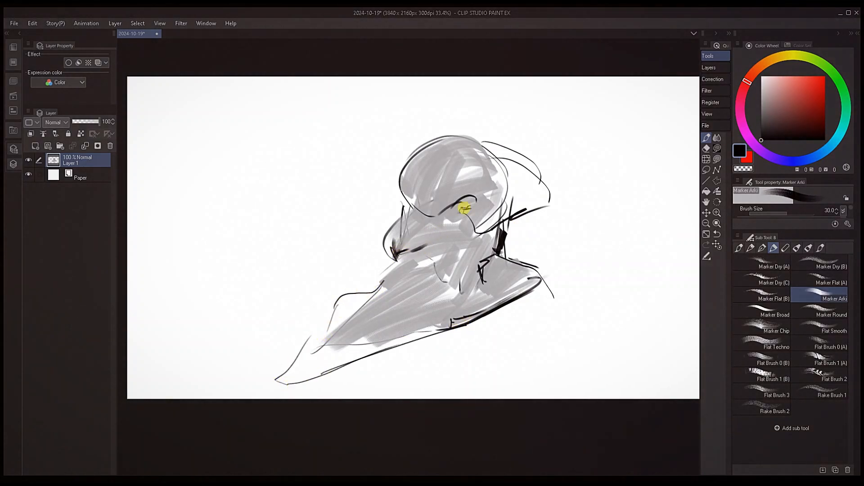
Thicken the brow and eye lines with brush size 30, and refine the eye's details with brush size 7
{"action": "mouse_move", "coordinate": [471, 195]}
{"action": "left_mouse_down"}
{"action": "mouse_move", "coordinate": [477, 217]}
{"action": "mouse_move", "coordinate": [476, 199]}
{"action": "mouse_move", "coordinate": [465, 206]}
{"action": "left_mouse_up"}
{"action": "key", "text": "bracketleft"}
{"action": "key", "text": "bracketleft"}
Draw fine nostril loops at the base of the beak and reinforce the beak's upper contour with a thin brush
{"action": "key", "text": "bracketleft"}
{"action": "key", "text": "bracketleft"}
{"action": "key", "text": "bracketleft"}
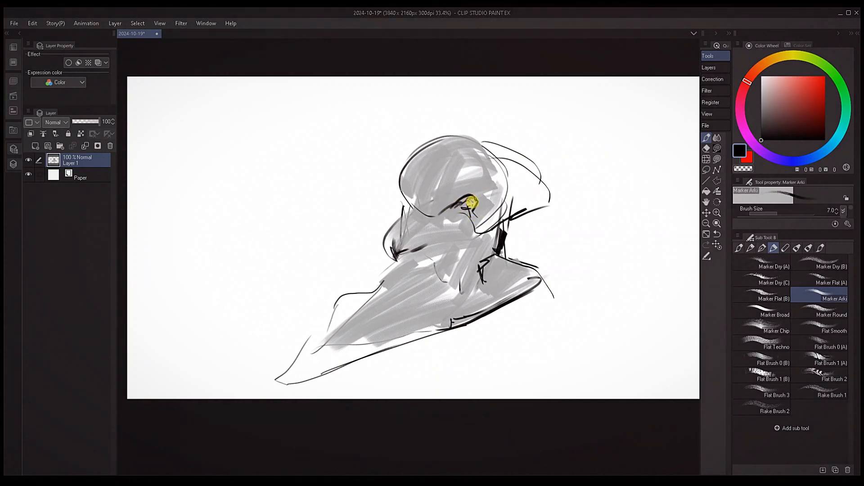
{"action": "key", "text": "bracketleft"}
{"action": "key", "text": "bracketleft"}
{"action": "key", "text": "bracketleft"}
{"action": "key", "text": "bracketleft"}
{"action": "key", "text": "bracketright"}
{"action": "mouse_move", "coordinate": [398, 276]}
{"action": "left_mouse_down"}
{"action": "mouse_move", "coordinate": [423, 273]}
{"action": "mouse_move", "coordinate": [398, 262]}
{"action": "left_mouse_up"}
{"action": "key", "text": "bracketright"}
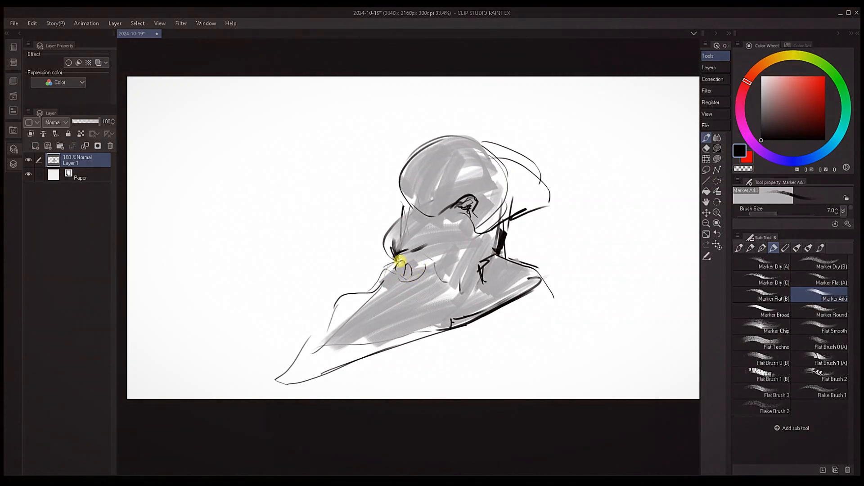
{"action": "key", "text": "bracketleft"}
{"action": "left_click_drag", "start_coordinate": [310, 333], "coordinate": [361, 299]}
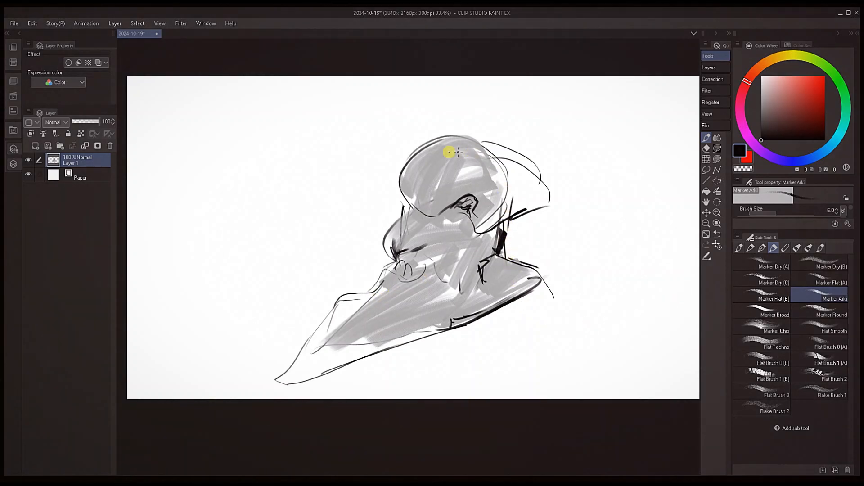
Extend the crest behind the head with a larger outer contour and strengthen the lines along its underside
{"action": "key", "text": "bracketright"}
{"action": "key", "text": "bracketright"}
{"action": "mouse_move", "coordinate": [508, 250]}
{"action": "left_mouse_down"}
{"action": "mouse_move", "coordinate": [536, 243]}
{"action": "mouse_move", "coordinate": [515, 231]}
{"action": "mouse_move", "coordinate": [556, 211]}
{"action": "left_mouse_up"}
{"action": "key", "text": "bracketright"}
{"action": "left_click_drag", "start_coordinate": [496, 158], "coordinate": [566, 185]}
{"action": "key", "text": "bracketright"}
{"action": "key", "text": "bracketright"}
{"action": "mouse_move", "coordinate": [512, 224]}
{"action": "left_mouse_down"}
{"action": "mouse_move", "coordinate": [572, 197]}
{"action": "mouse_move", "coordinate": [562, 182]}
{"action": "mouse_move", "coordinate": [543, 202]}
{"action": "left_mouse_up"}
{"action": "key", "text": "bracketright"}
{"action": "key", "text": "bracketright"}
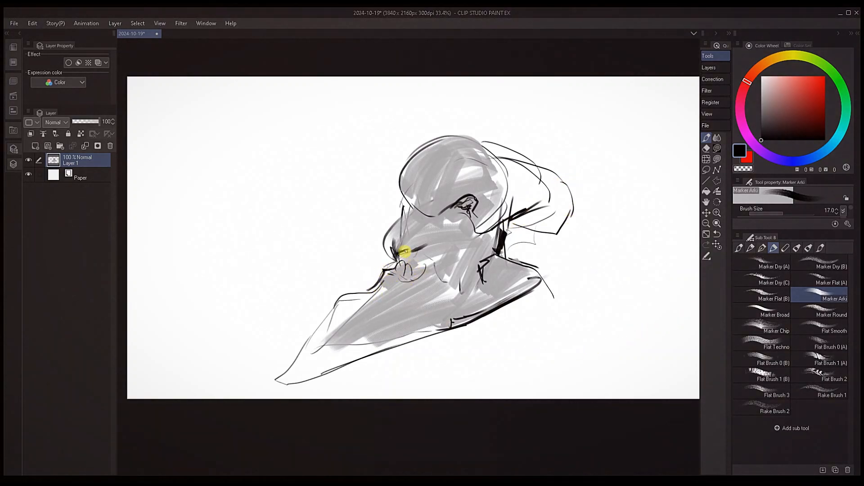
Darken the ridge above the nostril and add rounded contour lines around it, reducing the brush to size 10
{"action": "mouse_move", "coordinate": [396, 256]}
{"action": "left_mouse_down"}
{"action": "mouse_move", "coordinate": [408, 247]}
{"action": "mouse_move", "coordinate": [424, 253]}
{"action": "left_mouse_up"}
{"action": "key", "text": "bracketleft"}
{"action": "key", "text": "bracketleft"}
{"action": "key", "text": "bracketleft"}
{"action": "key", "text": "bracketleft"}
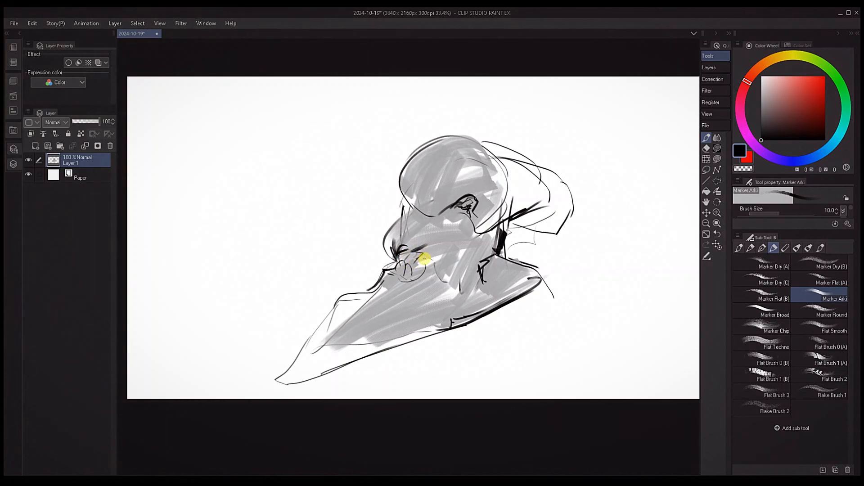
{"action": "key", "text": "bracketright"}
{"action": "key", "text": "bracketright"}
{"action": "key", "text": "bracketleft"}
{"action": "key", "text": "bracketleft"}
{"action": "key", "text": "bracketleft"}
{"action": "key", "text": "bracketleft"}
{"action": "key", "text": "bracketright"}
{"action": "key", "text": "bracketright"}
{"action": "key", "text": "bracketright"}
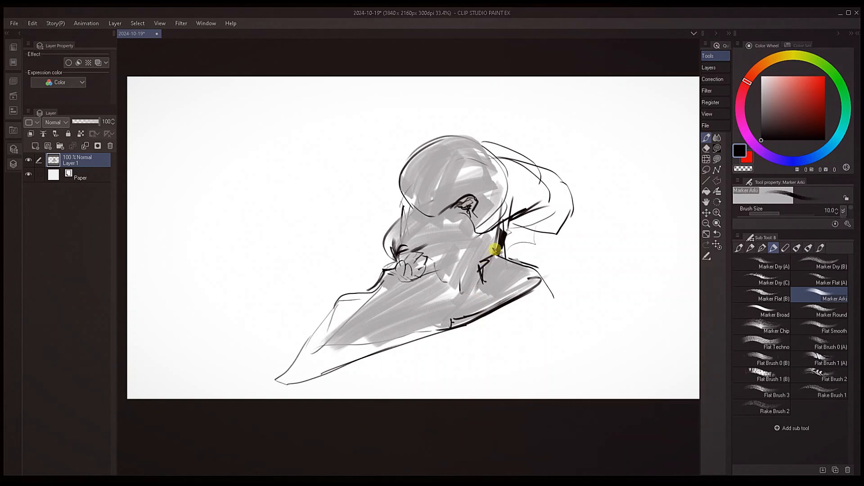
Add short neck strokes below the crest and shift the sketch layer slightly up and to the left
{"action": "key", "text": "bracketright"}
{"action": "mouse_move", "coordinate": [539, 235]}
{"action": "left_mouse_down"}
{"action": "mouse_move", "coordinate": [536, 253]}
{"action": "mouse_move", "coordinate": [524, 249]}
{"action": "left_mouse_up"}
{"action": "key", "text": "k"}
{"action": "key", "text": "p"}
Sketch a sloping throat line beneath the beak and vertical neck strokes behind the jaw
{"action": "key", "text": "bracketleft"}
{"action": "key", "text": "bracketleft"}
{"action": "key", "text": "bracketleft"}
{"action": "mouse_move", "coordinate": [434, 310]}
{"action": "left_mouse_down"}
{"action": "mouse_move", "coordinate": [480, 306]}
{"action": "mouse_move", "coordinate": [507, 358]}
{"action": "left_mouse_up"}
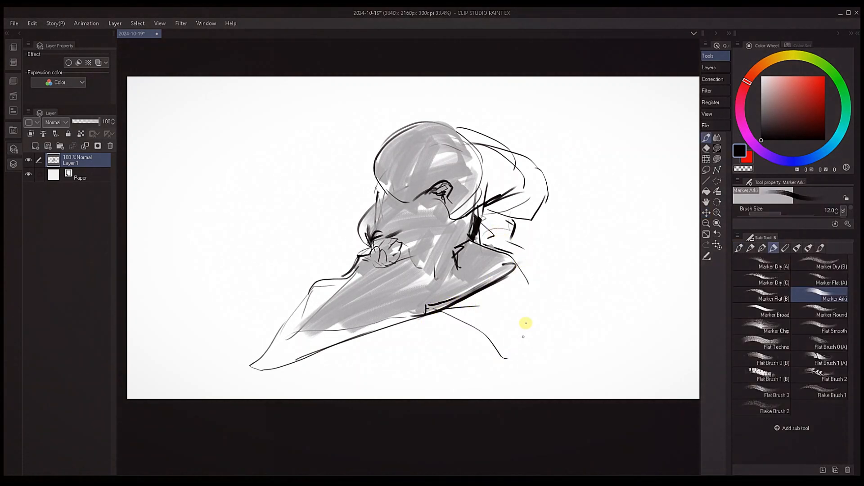
{"action": "key", "text": "bracketright"}
{"action": "left_click_drag", "start_coordinate": [522, 253], "coordinate": [522, 314]}
Draw a long thin neck line and close the pointed shape under the beak with brush size 7
{"action": "key", "text": "bracketleft"}
{"action": "left_click_drag", "start_coordinate": [511, 274], "coordinate": [529, 315]}
{"action": "left_click_drag", "start_coordinate": [538, 341], "coordinate": [536, 384]}
{"action": "key", "text": "bracketleft"}
{"action": "key", "text": "bracketleft"}
{"action": "key", "text": "bracketleft"}
{"action": "key", "text": "bracketleft"}
{"action": "left_click_drag", "start_coordinate": [521, 295], "coordinate": [528, 377]}
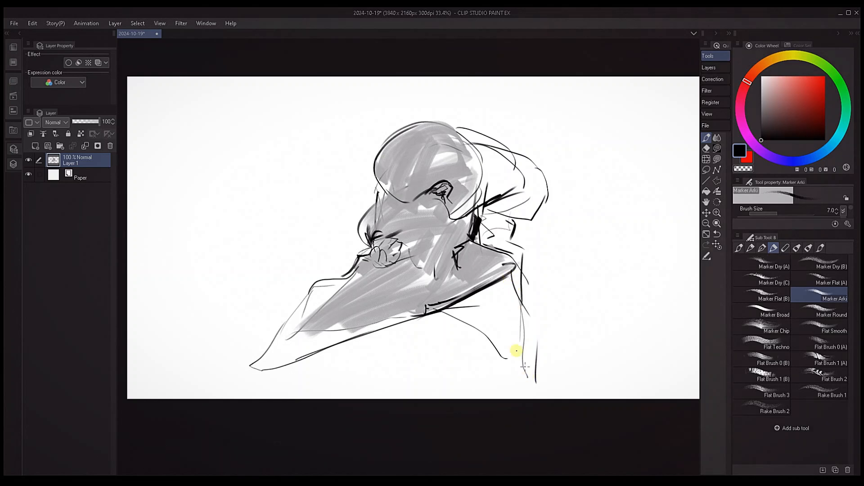
{"action": "left_click_drag", "start_coordinate": [433, 312], "coordinate": [491, 351]}
{"action": "mouse_move", "coordinate": [491, 353]}
{"action": "left_mouse_down"}
{"action": "mouse_move", "coordinate": [506, 371]}
{"action": "mouse_move", "coordinate": [519, 352]}
{"action": "left_mouse_up"}
Sketch the long sloping back and shoulder lines descending from below the crest
{"action": "key", "text": "bracketright"}
{"action": "left_click_drag", "start_coordinate": [547, 235], "coordinate": [553, 274]}
{"action": "left_click_drag", "start_coordinate": [544, 237], "coordinate": [593, 345]}
{"action": "left_click_drag", "start_coordinate": [539, 248], "coordinate": [606, 322]}
{"action": "left_click_drag", "start_coordinate": [568, 283], "coordinate": [640, 345]}
Sharpen the crest's rear tip with short strokes and add a curved contour inside the cranium
{"action": "left_click_drag", "start_coordinate": [532, 219], "coordinate": [534, 231]}
{"action": "left_click_drag", "start_coordinate": [543, 197], "coordinate": [530, 219]}
{"action": "left_click_drag", "start_coordinate": [535, 206], "coordinate": [559, 191]}
{"action": "left_click_drag", "start_coordinate": [400, 154], "coordinate": [423, 131]}
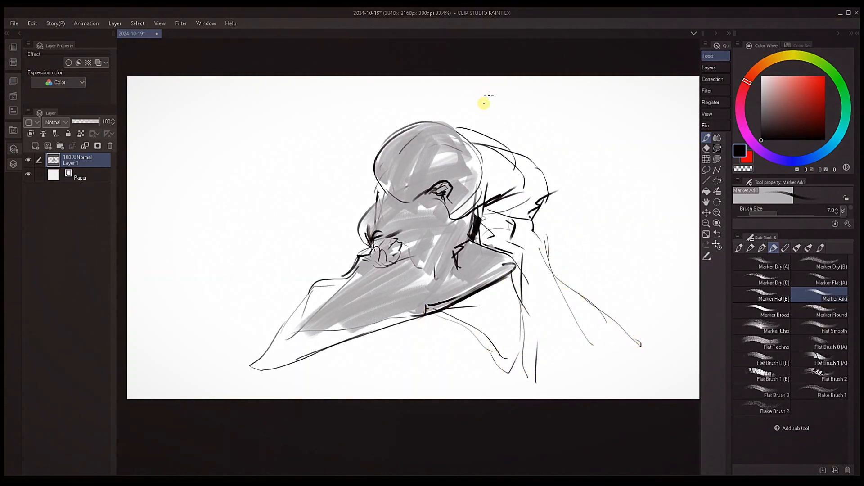
Draw a horn-like form rising from the cranium to the canvas's upper edge, finishing its contours with brush size 12
{"action": "key", "text": "bracketleft"}
{"action": "key", "text": "bracketleft"}
{"action": "mouse_move", "coordinate": [375, 181]}
{"action": "left_mouse_down"}
{"action": "mouse_move", "coordinate": [358, 143]}
{"action": "mouse_move", "coordinate": [369, 136]}
{"action": "mouse_move", "coordinate": [353, 96]}
{"action": "mouse_move", "coordinate": [358, 141]}
{"action": "mouse_move", "coordinate": [335, 92]}
{"action": "left_mouse_up"}
{"action": "left_click_drag", "start_coordinate": [335, 77], "coordinate": [373, 101]}
{"action": "key", "text": "bracketright"}
{"action": "key", "text": "bracketright"}
{"action": "key", "text": "bracketright"}
{"action": "key", "text": "bracketright"}
{"action": "left_click_drag", "start_coordinate": [357, 77], "coordinate": [410, 124]}
{"action": "left_click_drag", "start_coordinate": [300, 78], "coordinate": [365, 146]}
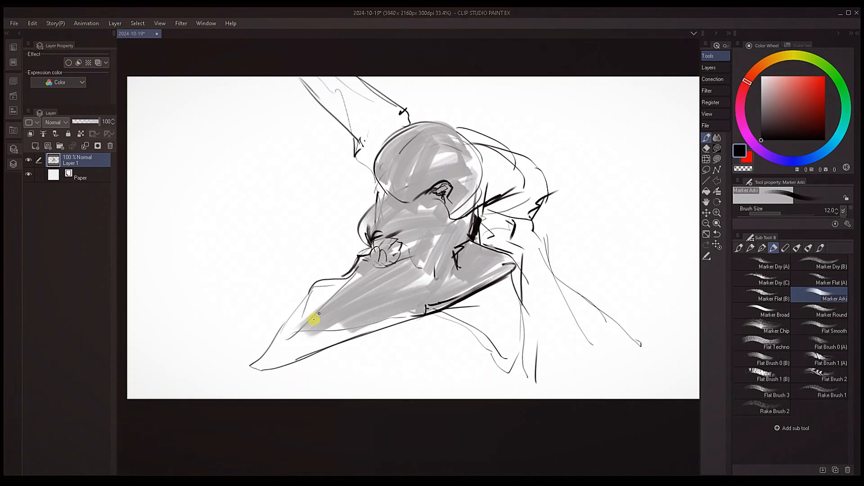
Pick a light gray from the beak and fill the blank area along its lower edge toward the tip
{"action": "left_click_drag", "start_coordinate": [392, 322], "coordinate": [448, 310]}
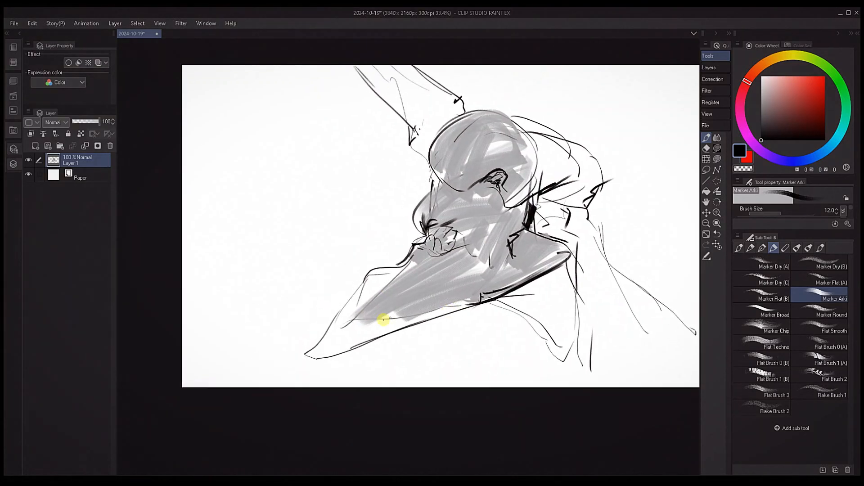
{"action": "left_click", "coordinate": [410, 313], "text": "alt"}
{"action": "key", "text": "bracketright"}
{"action": "key", "text": "bracketright"}
{"action": "key", "text": "bracketright"}
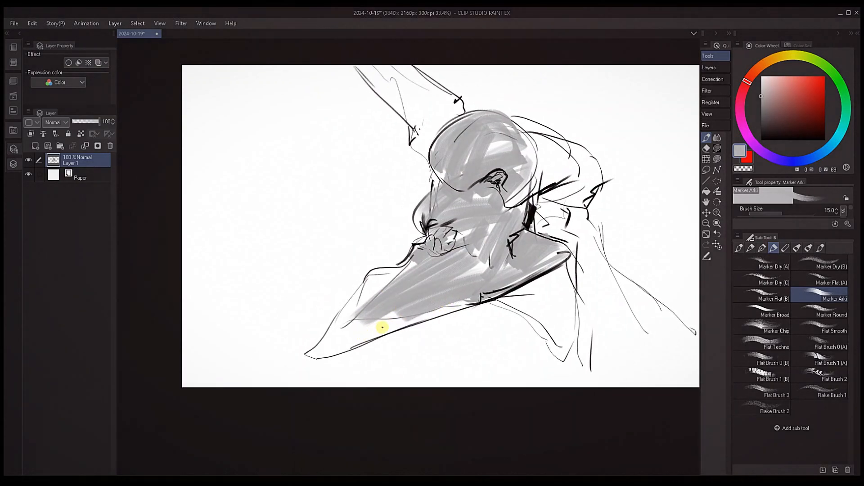
{"action": "key", "text": "bracketright"}
{"action": "key", "text": "bracketright"}
{"action": "key", "text": "bracketright"}
{"action": "key", "text": "bracketright"}
{"action": "key", "text": "bracketright"}
{"action": "key", "text": "bracketright"}
{"action": "key", "text": "bracketright"}
{"action": "mouse_move", "coordinate": [403, 322]}
{"action": "left_mouse_down"}
{"action": "mouse_move", "coordinate": [332, 349]}
{"action": "mouse_move", "coordinate": [343, 338]}
{"action": "left_mouse_up"}
Sample gray from the beak and shade its upper edge and tip with brush size 80
{"action": "left_click", "coordinate": [412, 313], "text": "alt"}
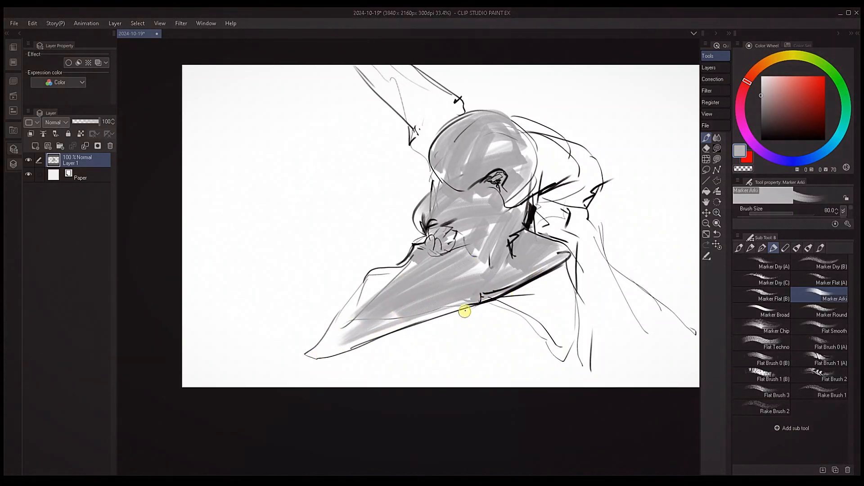
{"action": "left_click", "coordinate": [372, 297], "text": "alt"}
{"action": "left_click", "coordinate": [370, 298], "text": "alt"}
{"action": "mouse_move", "coordinate": [382, 281]}
{"action": "left_mouse_down"}
{"action": "mouse_move", "coordinate": [325, 351]}
{"action": "mouse_move", "coordinate": [357, 325]}
{"action": "left_mouse_up"}
Sample the beak's darker gray and shade the crest behind the head with a smaller brush
{"action": "left_click", "coordinate": [465, 288], "text": "alt"}
{"action": "key", "text": "bracketleft"}
{"action": "key", "text": "bracketleft"}
{"action": "key", "text": "bracketleft"}
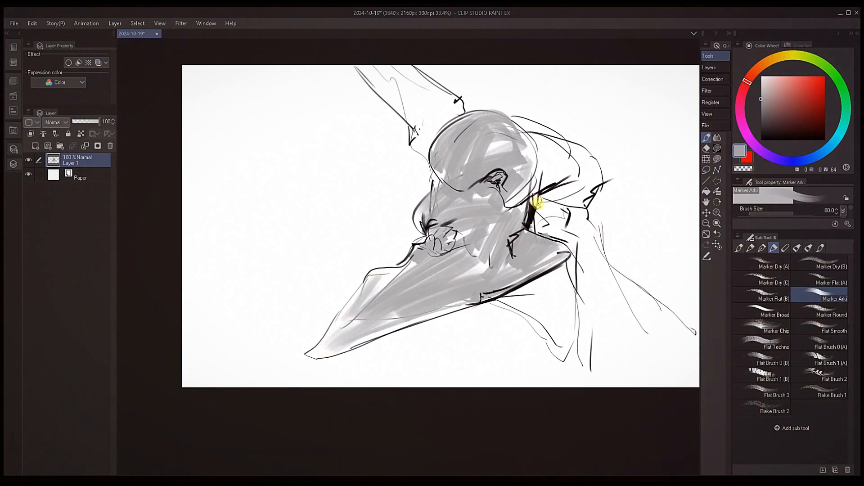
{"action": "mouse_move", "coordinate": [537, 201]}
{"action": "left_mouse_down"}
{"action": "mouse_move", "coordinate": [594, 189]}
{"action": "mouse_move", "coordinate": [573, 199]}
{"action": "left_mouse_up"}
{"action": "mouse_move", "coordinate": [536, 131]}
{"action": "left_mouse_down"}
{"action": "mouse_move", "coordinate": [553, 178]}
{"action": "mouse_move", "coordinate": [570, 177]}
{"action": "mouse_move", "coordinate": [517, 202]}
{"action": "left_mouse_up"}
{"action": "key", "text": "bracketright"}
{"action": "key", "text": "bracketright"}
{"action": "key", "text": "bracketleft"}
{"action": "key", "text": "bracketleft"}
{"action": "left_click_drag", "start_coordinate": [595, 180], "coordinate": [589, 187]}
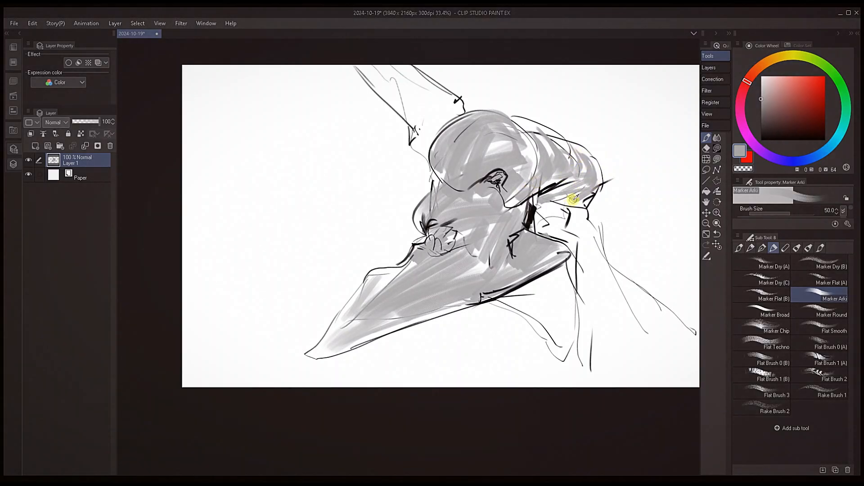
{"action": "left_click", "coordinate": [572, 198], "text": "alt"}
Pick black from the linework and add dark accents under the crest and at the back of the neck
{"action": "left_click_drag", "start_coordinate": [538, 298], "coordinate": [499, 288]}
{"action": "left_click", "coordinate": [498, 204], "text": "alt"}
{"action": "key", "text": "bracketleft"}
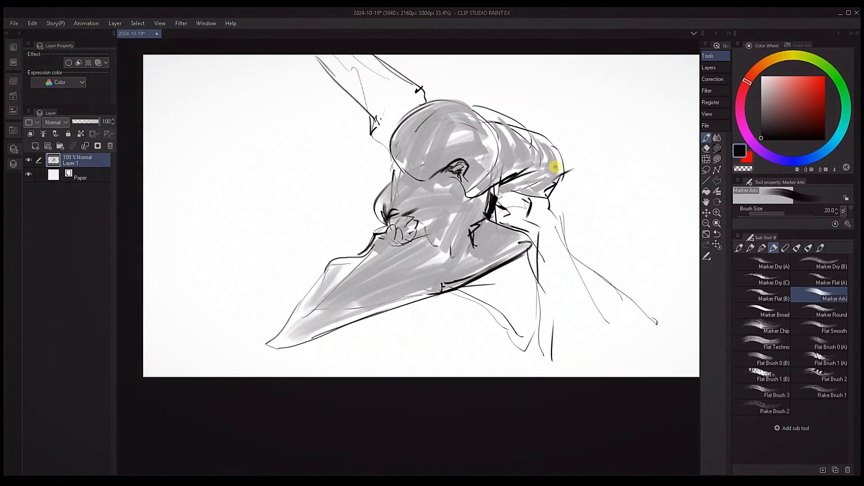
{"action": "key", "text": "bracketleft"}
{"action": "key", "text": "bracketleft"}
{"action": "key", "text": "bracketleft"}
{"action": "mouse_move", "coordinate": [518, 191]}
{"action": "left_mouse_down"}
{"action": "mouse_move", "coordinate": [510, 199]}
{"action": "mouse_move", "coordinate": [543, 182]}
{"action": "mouse_move", "coordinate": [548, 193]}
{"action": "left_mouse_up"}
{"action": "key", "text": "bracketright"}
{"action": "key", "text": "bracketright"}
{"action": "key", "text": "bracketright"}
{"action": "key", "text": "bracketright"}
{"action": "key", "text": "bracketleft"}
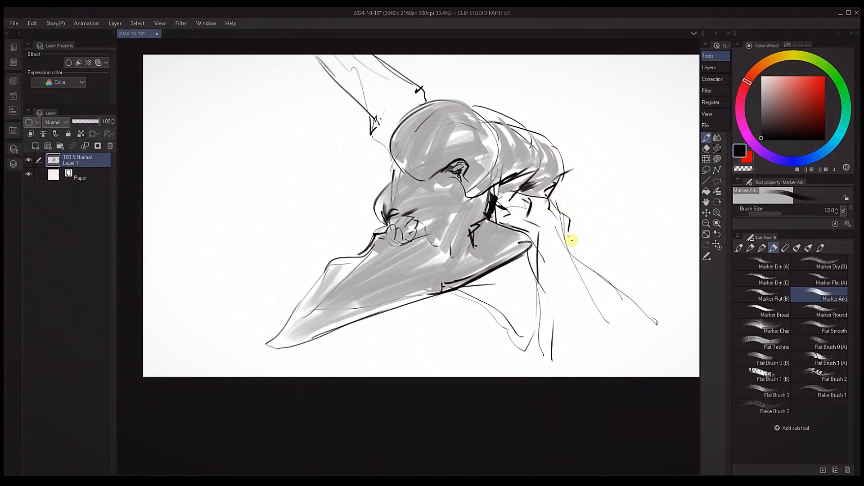
Extend the back-of-neck contour down to the shoulder and add short black marks in the space beneath the beak
{"action": "left_click_drag", "start_coordinate": [574, 252], "coordinate": [656, 310]}
{"action": "key", "text": "bracketright"}
{"action": "key", "text": "bracketright"}
{"action": "key", "text": "bracketright"}
{"action": "left_click_drag", "start_coordinate": [491, 320], "coordinate": [484, 351]}
{"action": "key", "text": "bracketleft"}
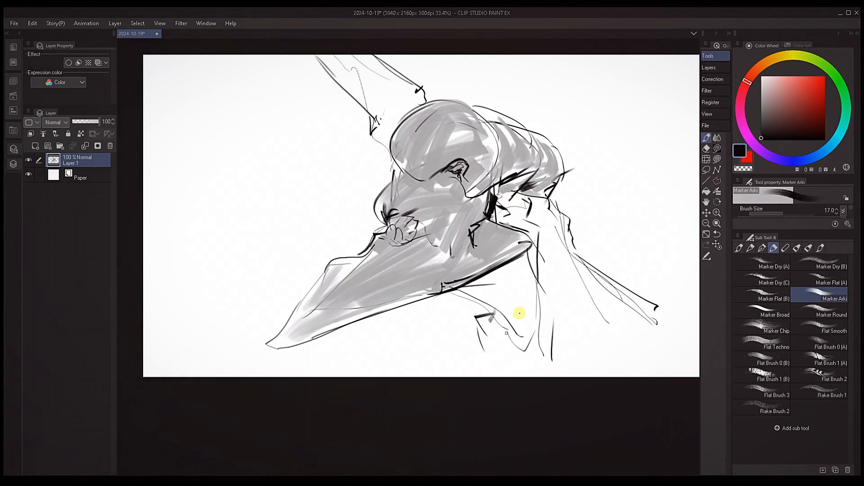
Draw black contour strokes for the shoulder, with a diagonal edge below the end of the neck line
{"action": "mouse_move", "coordinate": [621, 326]}
{"action": "left_mouse_down"}
{"action": "mouse_move", "coordinate": [580, 300]}
{"action": "mouse_move", "coordinate": [583, 350]}
{"action": "left_mouse_up"}
{"action": "left_click_drag", "start_coordinate": [632, 323], "coordinate": [582, 353]}
{"action": "left_click_drag", "start_coordinate": [637, 283], "coordinate": [624, 282]}
{"action": "mouse_move", "coordinate": [625, 283]}
{"action": "left_mouse_down"}
{"action": "mouse_move", "coordinate": [651, 303]}
{"action": "mouse_move", "coordinate": [627, 325]}
{"action": "left_mouse_up"}
Thicken the marks below the beak and extend the shoulder strokes in black with brush size 20
{"action": "key", "text": "bracketright"}
{"action": "key", "text": "bracketright"}
{"action": "key", "text": "bracketright"}
{"action": "key", "text": "bracketright"}
{"action": "left_click_drag", "start_coordinate": [440, 286], "coordinate": [448, 284]}
{"action": "key", "text": "bracketleft"}
{"action": "left_click_drag", "start_coordinate": [644, 283], "coordinate": [665, 277]}
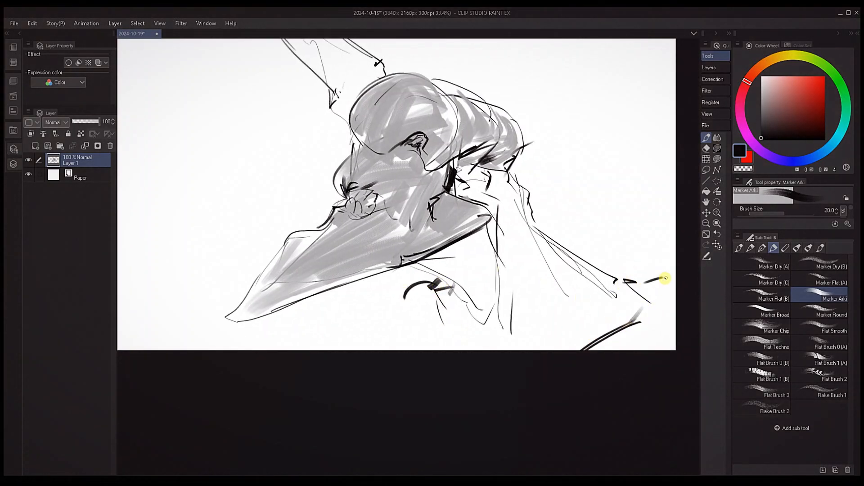
{"action": "left_click_drag", "start_coordinate": [561, 351], "coordinate": [594, 339]}
{"action": "left_click_drag", "start_coordinate": [602, 276], "coordinate": [624, 308]}
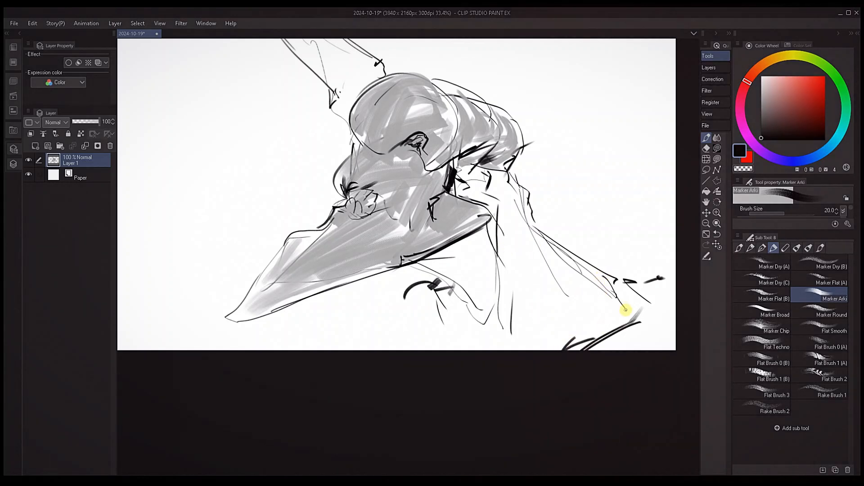
{"action": "left_click_drag", "start_coordinate": [556, 284], "coordinate": [621, 354]}
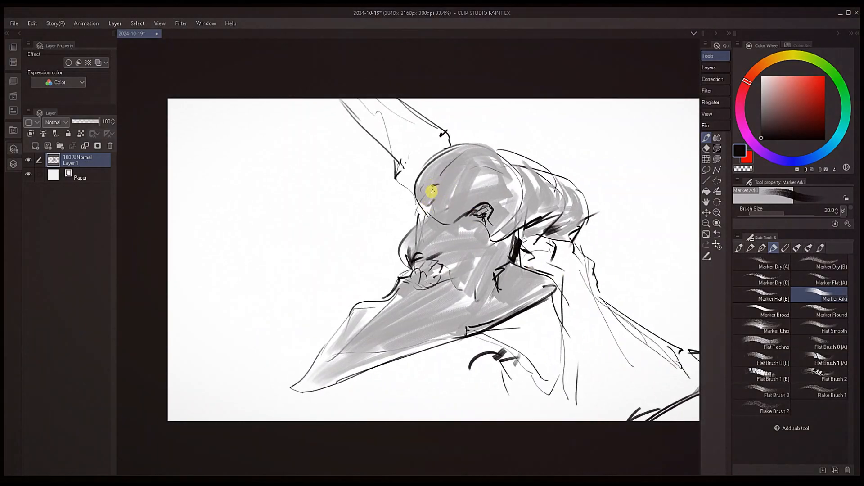
Outline the horn's base in black and add short accents across the forehead and top of the head
{"action": "mouse_move", "coordinate": [395, 177]}
{"action": "left_mouse_down"}
{"action": "mouse_move", "coordinate": [394, 193]}
{"action": "mouse_move", "coordinate": [430, 197]}
{"action": "left_mouse_up"}
{"action": "key", "text": "bracketleft"}
{"action": "key", "text": "bracketleft"}
{"action": "key", "text": "bracketleft"}
{"action": "key", "text": "bracketleft"}
{"action": "key", "text": "bracketleft"}
{"action": "left_click_drag", "start_coordinate": [438, 180], "coordinate": [477, 163]}
{"action": "key", "text": "bracketright"}
{"action": "key", "text": "bracketright"}
{"action": "key", "text": "bracketright"}
{"action": "key", "text": "bracketright"}
{"action": "key", "text": "bracketright"}
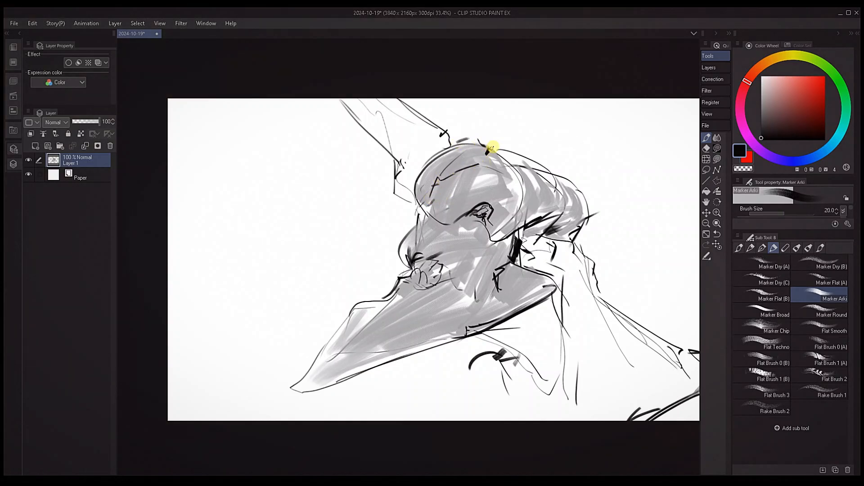
{"action": "key", "text": "bracketleft"}
Reinforce the beak's upper contour with black strokes at brush size 15
{"action": "scroll", "coordinate": [440, 289], "scroll_direction": "down", "scroll_amount": 1}
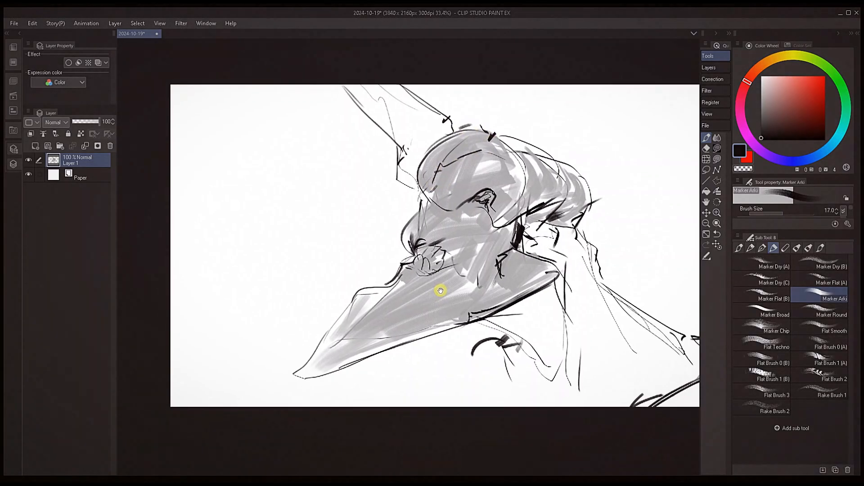
{"action": "key", "text": "bracketleft"}
{"action": "left_click_drag", "start_coordinate": [411, 267], "coordinate": [451, 248]}
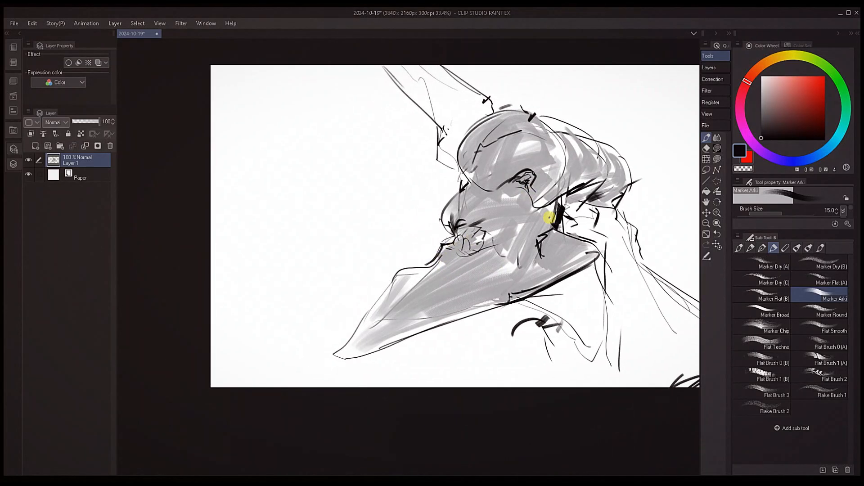
{"action": "left_click_drag", "start_coordinate": [407, 297], "coordinate": [450, 262]}
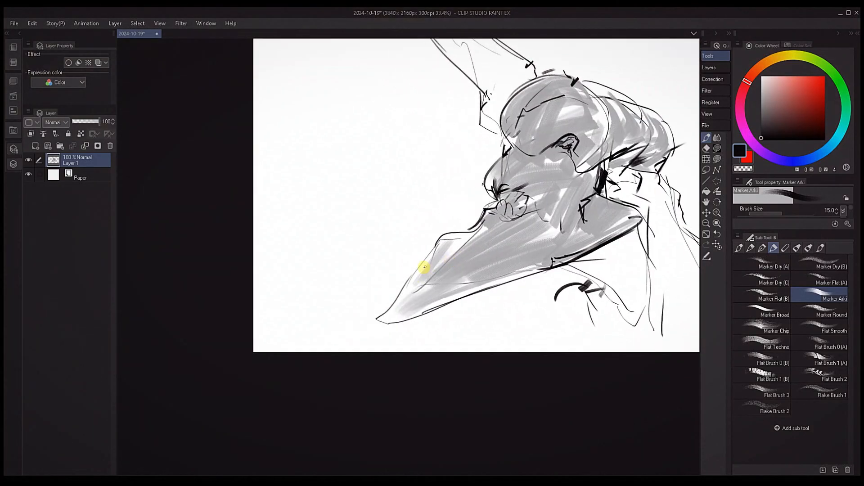
{"action": "left_click_drag", "start_coordinate": [402, 287], "coordinate": [433, 247]}
{"action": "left_click_drag", "start_coordinate": [518, 237], "coordinate": [462, 258]}
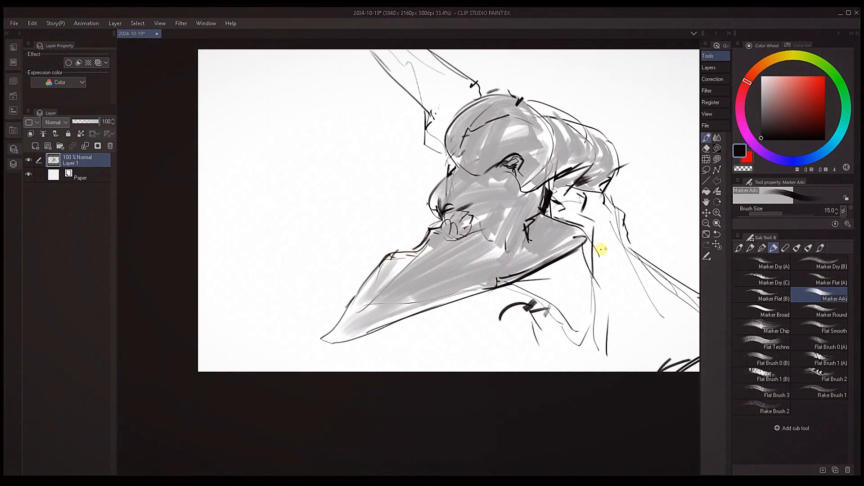
Add black strokes behind the jaw corner and down the front of the neck with brush size 25
{"action": "left_click_drag", "start_coordinate": [602, 248], "coordinate": [550, 257]}
{"action": "key", "text": "]"}
{"action": "key", "text": "]"}
{"action": "key", "text": "]"}
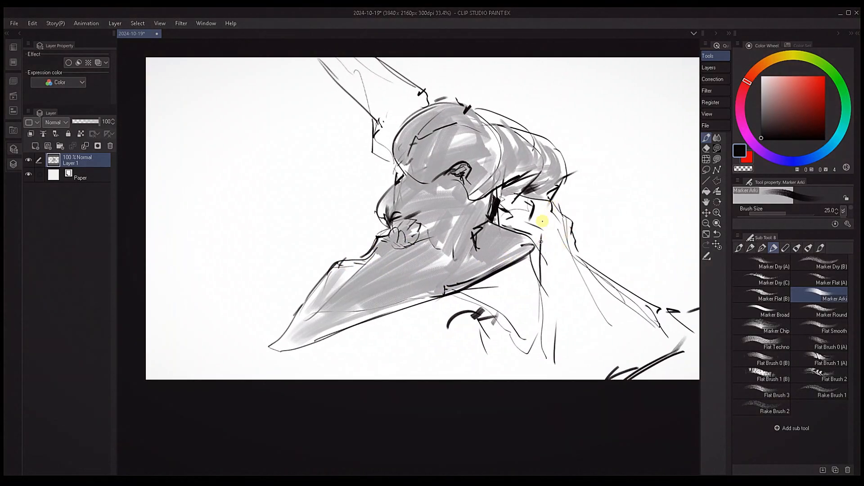
{"action": "left_click_drag", "start_coordinate": [543, 224], "coordinate": [541, 242]}
{"action": "mouse_move", "coordinate": [536, 240]}
{"action": "left_mouse_down"}
{"action": "mouse_move", "coordinate": [531, 249]}
{"action": "mouse_move", "coordinate": [521, 243]}
{"action": "left_mouse_up"}
Sample a light gray and fill the throat area beneath the beak at brush size 80
{"action": "key", "text": "]"}
{"action": "key", "text": "]"}
{"action": "key", "text": "]"}
{"action": "key", "text": "]"}
{"action": "key", "text": "]"}
{"action": "key", "text": "]"}
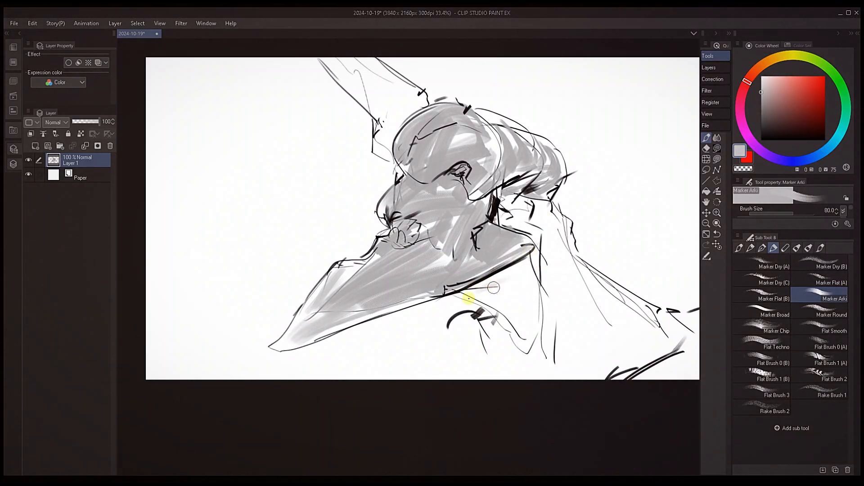
{"action": "mouse_move", "coordinate": [468, 294]}
{"action": "left_mouse_down"}
{"action": "mouse_move", "coordinate": [498, 309]}
{"action": "mouse_move", "coordinate": [531, 304]}
{"action": "mouse_move", "coordinate": [533, 353]}
{"action": "mouse_move", "coordinate": [550, 306]}
{"action": "left_mouse_up"}
Shade the patch beneath the crest light gray and draw black lines along the back of the neck
{"action": "key", "text": "["}
{"action": "key", "text": "["}
{"action": "key", "text": "["}
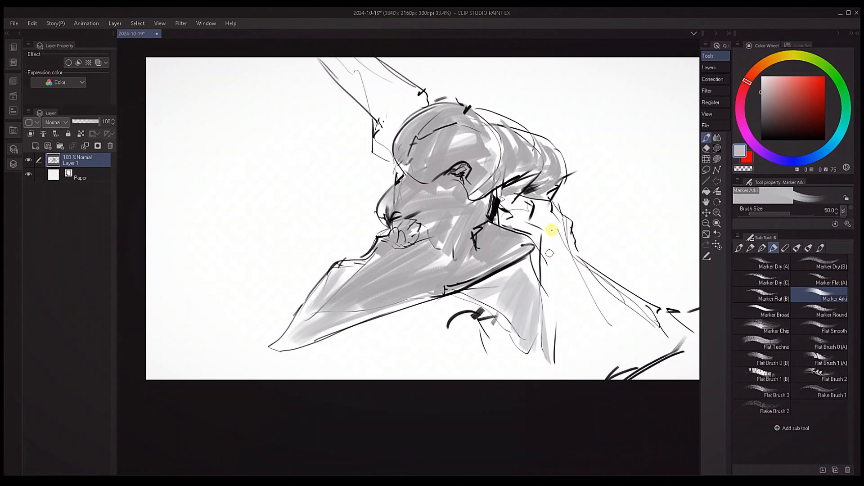
{"action": "key", "text": "]"}
{"action": "key", "text": "]"}
{"action": "mouse_move", "coordinate": [536, 235]}
{"action": "left_mouse_down"}
{"action": "mouse_move", "coordinate": [503, 212]}
{"action": "mouse_move", "coordinate": [533, 216]}
{"action": "mouse_move", "coordinate": [517, 185]}
{"action": "mouse_move", "coordinate": [565, 220]}
{"action": "mouse_move", "coordinate": [605, 282]}
{"action": "mouse_move", "coordinate": [670, 346]}
{"action": "left_mouse_up"}
{"action": "left_click", "coordinate": [507, 211], "text": "alt"}
Thicken the back-of-neck contour in black from the shoulder up to the crest
{"action": "key", "text": "["}
{"action": "key", "text": "]"}
{"action": "key", "text": "]"}
{"action": "key", "text": "]"}
{"action": "key", "text": "]"}
{"action": "key", "text": "]"}
{"action": "key", "text": "]"}
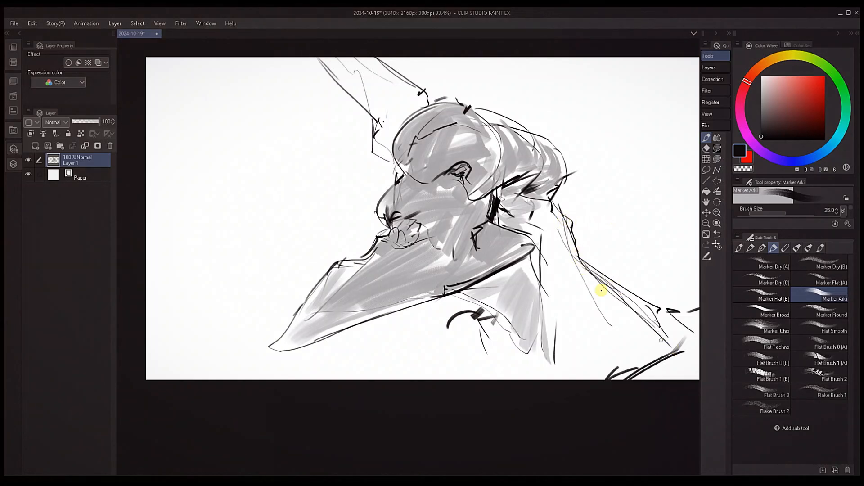
{"action": "left_click_drag", "start_coordinate": [576, 257], "coordinate": [671, 331]}
{"action": "key", "text": "["}
{"action": "key", "text": "["}
{"action": "mouse_move", "coordinate": [580, 260]}
{"action": "left_mouse_down"}
{"action": "mouse_move", "coordinate": [573, 216]}
{"action": "mouse_move", "coordinate": [552, 194]}
{"action": "mouse_move", "coordinate": [570, 175]}
{"action": "left_mouse_up"}
Build up heavy black strokes on the throat mark and at the shoulder end using a larger brush
{"action": "left_click_drag", "start_coordinate": [483, 309], "coordinate": [460, 317]}
{"action": "key", "text": "]"}
{"action": "key", "text": "]"}
{"action": "key", "text": "]"}
{"action": "key", "text": "]"}
{"action": "key", "text": "]"}
{"action": "left_click_drag", "start_coordinate": [452, 314], "coordinate": [432, 330]}
{"action": "left_click_drag", "start_coordinate": [668, 310], "coordinate": [687, 307]}
Lasso the head, crest and beak without the horn or neck, and copy the selection to a new layer
{"action": "left_click_drag", "start_coordinate": [496, 241], "coordinate": [420, 224]}
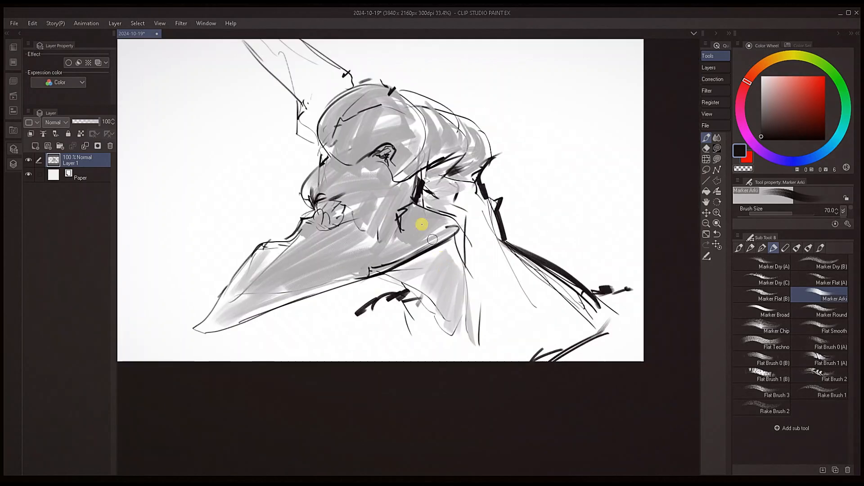
{"action": "key", "text": "h"}
{"action": "key", "text": "h"}
{"action": "left_click_drag", "start_coordinate": [406, 275], "coordinate": [521, 270]}
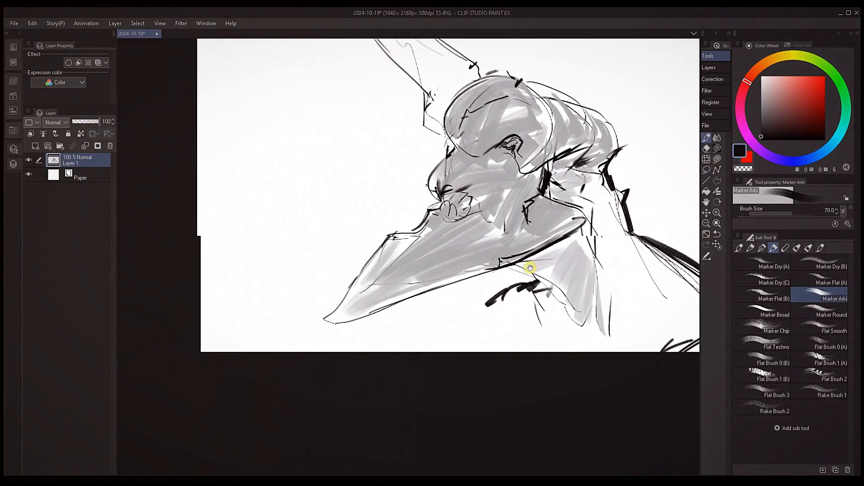
{"action": "mouse_move", "coordinate": [584, 236]}
{"action": "left_mouse_down"}
{"action": "mouse_move", "coordinate": [525, 247]}
{"action": "mouse_move", "coordinate": [517, 270]}
{"action": "mouse_move", "coordinate": [260, 372]}
{"action": "mouse_move", "coordinate": [314, 256]}
{"action": "mouse_move", "coordinate": [443, 96]}
{"action": "mouse_move", "coordinate": [520, 265]}
{"action": "left_mouse_up"}
{"action": "key", "text": "m"}
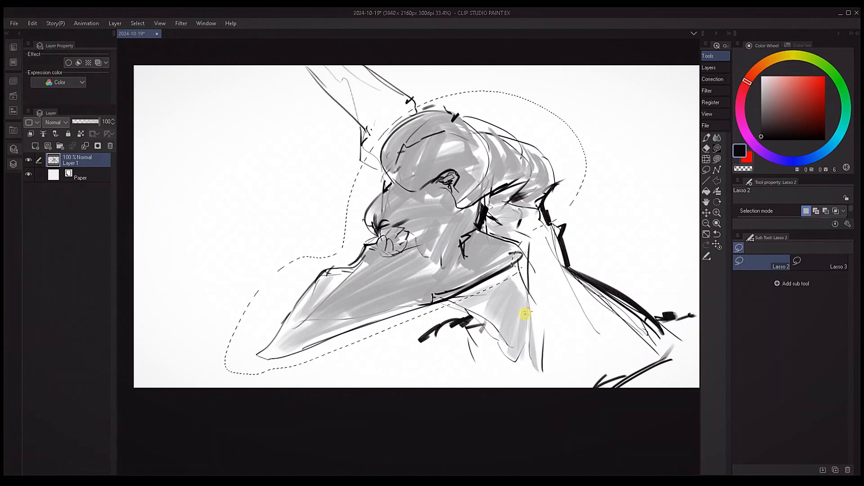
{"action": "key", "text": "ctrl+c"}
{"action": "key", "text": "ctrl+v"}
Place a reduced copy of the head beside the original and widen the canvas leftward to 4791 px
{"action": "key", "text": "k"}
{"action": "left_click_drag", "start_coordinate": [471, 281], "coordinate": [495, 275]}
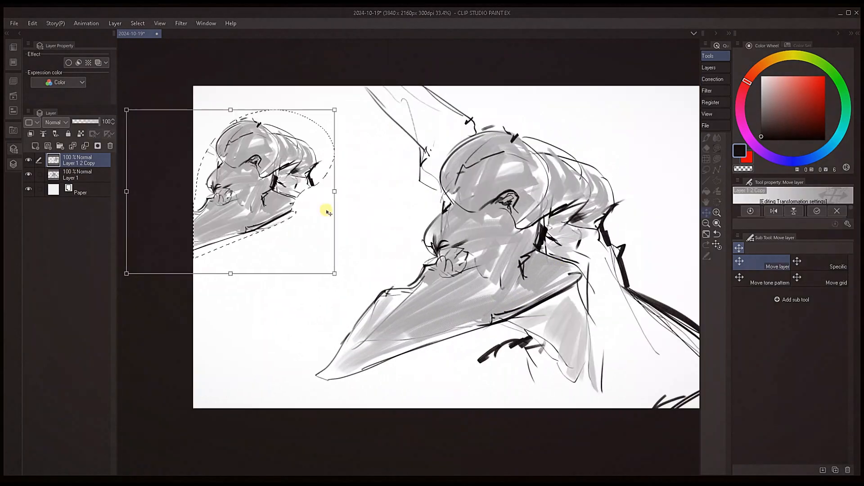
{"action": "left_click_drag", "start_coordinate": [385, 213], "coordinate": [510, 196]}
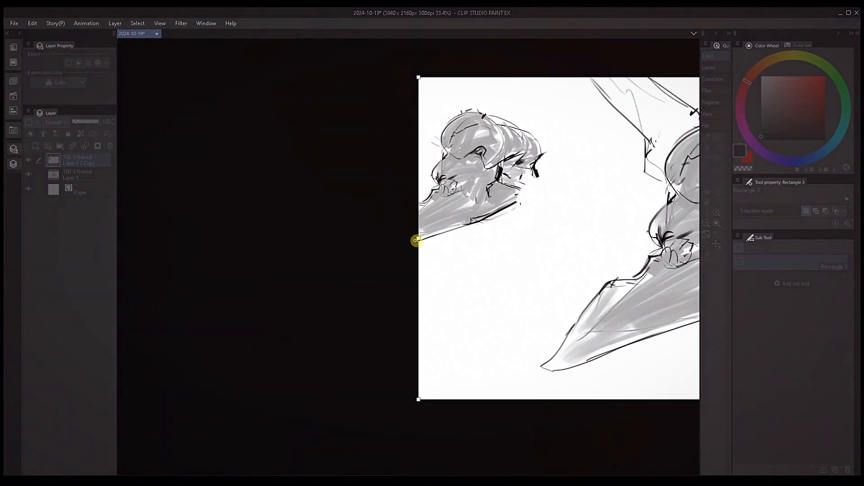
{"action": "left_click_drag", "start_coordinate": [417, 241], "coordinate": [266, 261]}
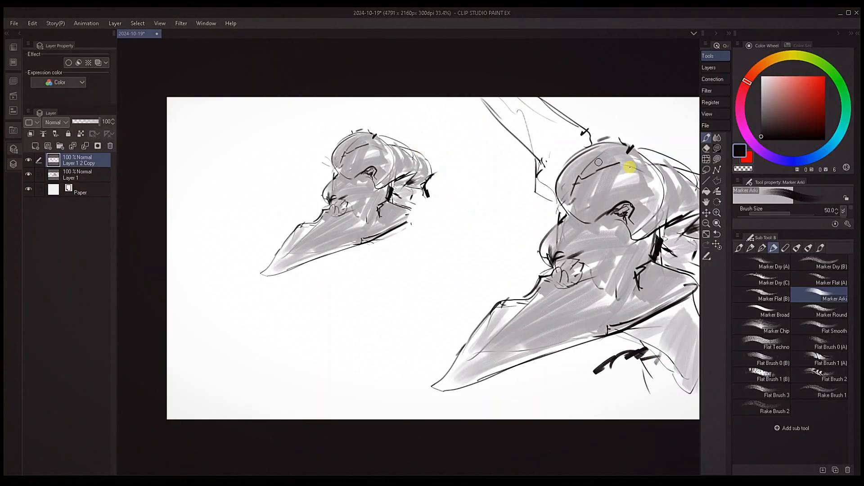
Draw a tapering fish-like body with a forked tail behind the small head, starting with brush size 10
{"action": "key", "text": "bracketleft"}
{"action": "key", "text": "bracketleft"}
{"action": "key", "text": "bracketleft"}
{"action": "left_click_drag", "start_coordinate": [414, 155], "coordinate": [489, 169]}
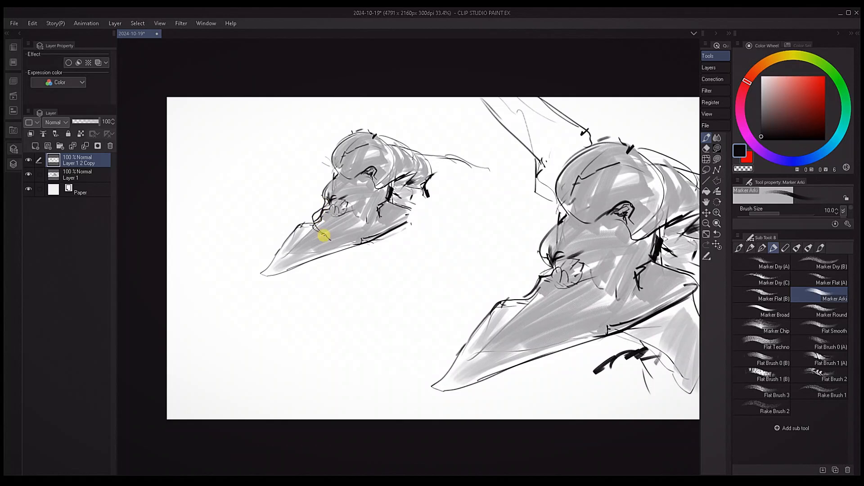
{"action": "mouse_move", "coordinate": [339, 255]}
{"action": "left_mouse_down"}
{"action": "mouse_move", "coordinate": [309, 271]}
{"action": "mouse_move", "coordinate": [340, 249]}
{"action": "left_mouse_up"}
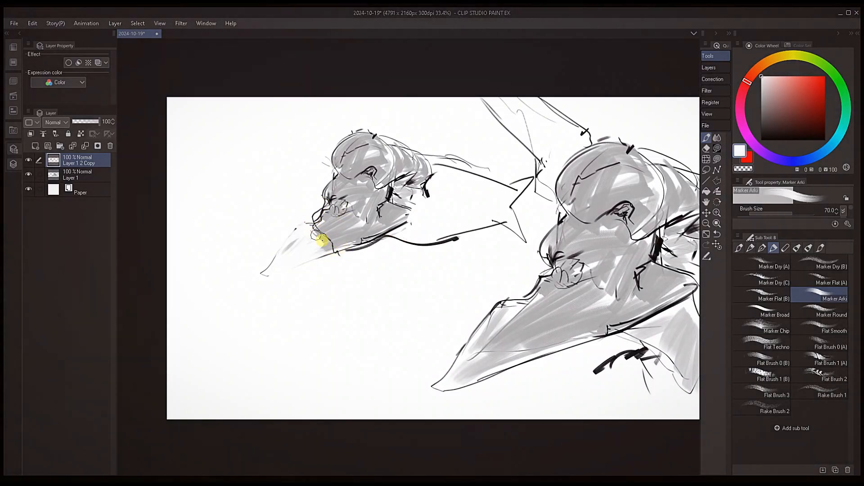
Paint out the small head's beak tip in white, starting at brush size 70
{"action": "mouse_move", "coordinate": [322, 239]}
{"action": "left_mouse_down"}
{"action": "mouse_move", "coordinate": [293, 225]}
{"action": "mouse_move", "coordinate": [267, 272]}
{"action": "left_mouse_up"}
{"action": "left_click_drag", "start_coordinate": [317, 251], "coordinate": [347, 269]}
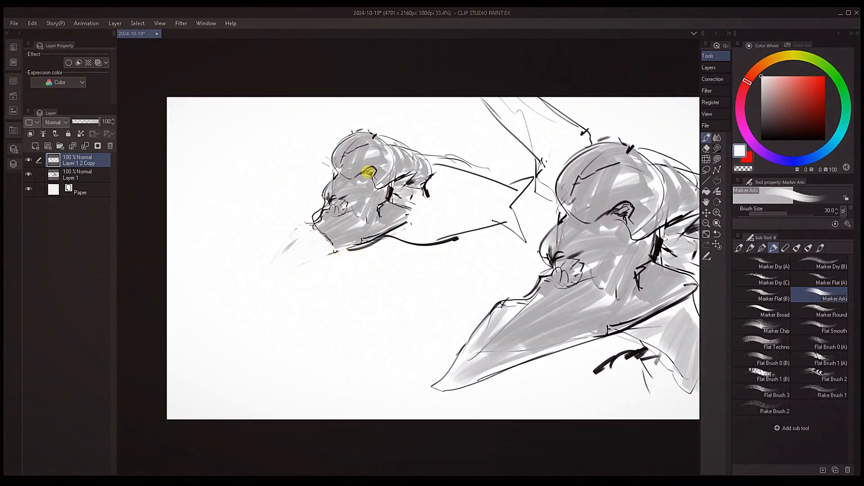
{"action": "key", "text": "bracketleft"}
{"action": "key", "text": "bracketleft"}
{"action": "key", "text": "bracketleft"}
{"action": "key", "text": "bracketleft"}
{"action": "key", "text": "bracketleft"}
{"action": "key", "text": "bracketleft"}
{"action": "key", "text": "bracketleft"}
{"action": "key", "text": "bracketleft"}
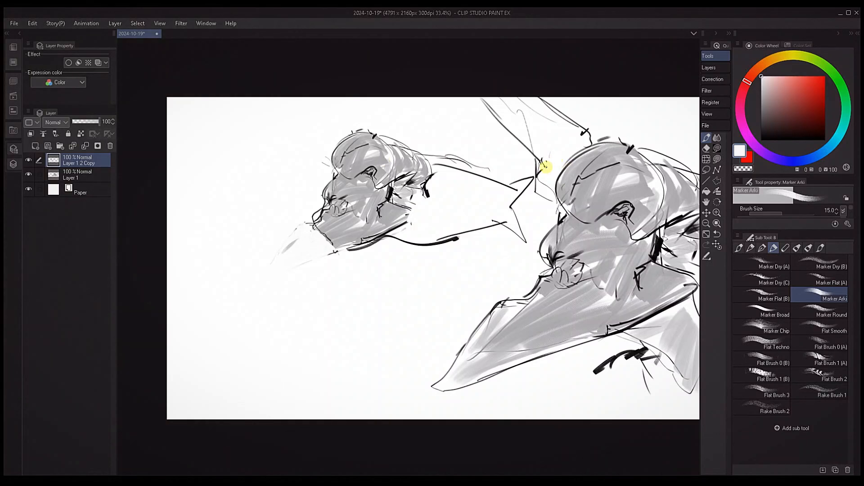
Lasso the small creature, move it farther left from the large head, and deselect it
{"action": "key", "text": "m"}
{"action": "mouse_move", "coordinate": [520, 218]}
{"action": "left_mouse_down"}
{"action": "mouse_move", "coordinate": [286, 260]}
{"action": "mouse_move", "coordinate": [459, 119]}
{"action": "mouse_move", "coordinate": [517, 207]}
{"action": "left_mouse_up"}
{"action": "key", "text": "ctrl+t"}
{"action": "mouse_move", "coordinate": [416, 182]}
{"action": "left_mouse_down"}
{"action": "mouse_move", "coordinate": [342, 168]}
{"action": "mouse_move", "coordinate": [355, 181]}
{"action": "left_mouse_up"}
{"action": "key", "text": "Return"}
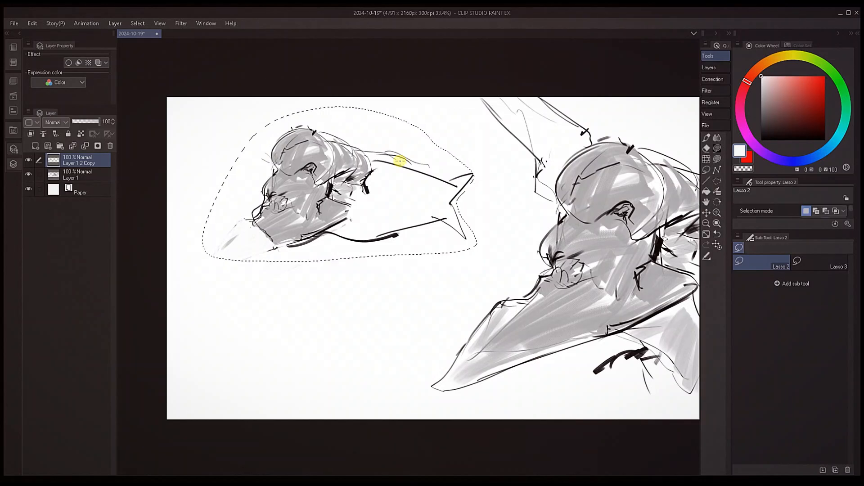
{"action": "left_click", "coordinate": [493, 181]}
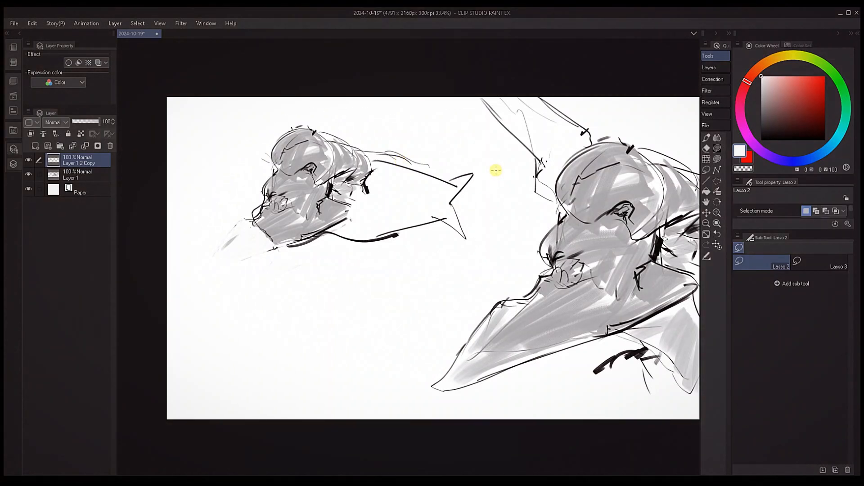
Redraw the small creature's blunt mouth and lower jaw edge with a fine brush
{"action": "key", "text": "p"}
{"action": "left_click", "coordinate": [303, 239], "text": "alt"}
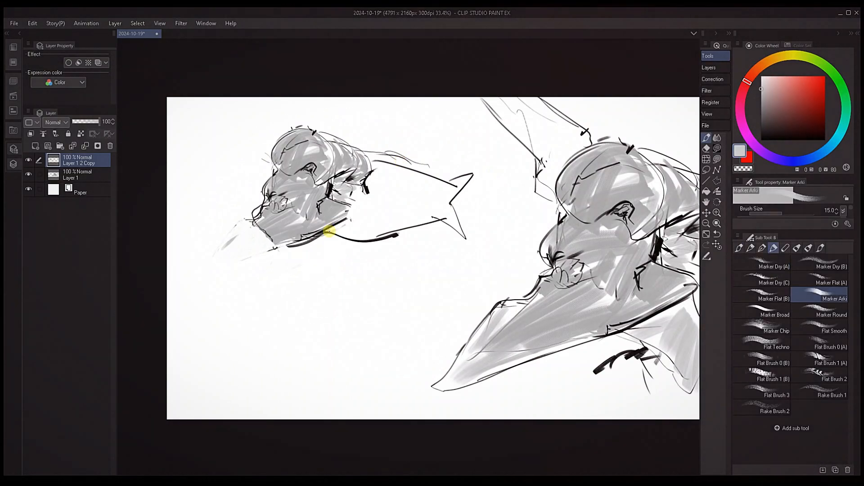
{"action": "key", "text": "bracketleft"}
{"action": "key", "text": "bracketleft"}
{"action": "key", "text": "bracketleft"}
{"action": "key", "text": "bracketleft"}
{"action": "left_click_drag", "start_coordinate": [257, 223], "coordinate": [303, 239]}
Strengthen the small creature's belly and tail in black and fill its body with light gray
{"action": "key", "text": "bracketright"}
{"action": "key", "text": "bracketright"}
{"action": "key", "text": "bracketright"}
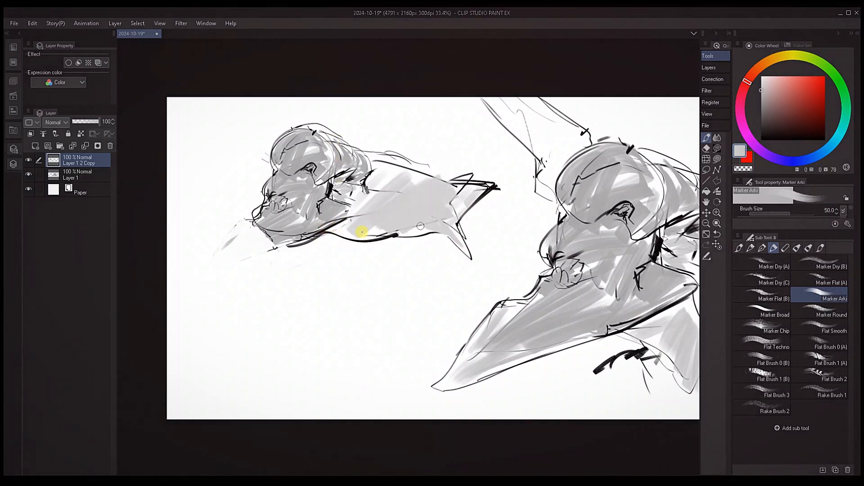
{"action": "left_click_drag", "start_coordinate": [361, 230], "coordinate": [386, 231]}
{"action": "left_click_drag", "start_coordinate": [378, 168], "coordinate": [414, 177]}
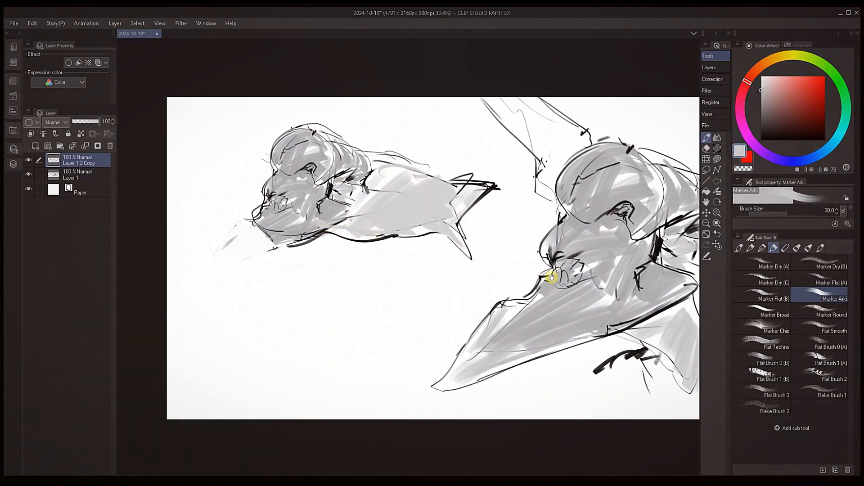
Add black wrinkle marks beside the large head's eye with brush size 12
{"action": "left_click_drag", "start_coordinate": [553, 275], "coordinate": [378, 256]}
{"action": "key", "text": "bracketright"}
{"action": "key", "text": "bracketright"}
{"action": "key", "text": "bracketright"}
{"action": "key", "text": "bracketright"}
{"action": "left_click_drag", "start_coordinate": [446, 218], "coordinate": [464, 200]}
{"action": "key", "text": "bracketleft"}
{"action": "key", "text": "bracketleft"}
{"action": "key", "text": "bracketleft"}
{"action": "left_click_drag", "start_coordinate": [460, 198], "coordinate": [473, 198]}
{"action": "left_click_drag", "start_coordinate": [461, 209], "coordinate": [473, 202]}
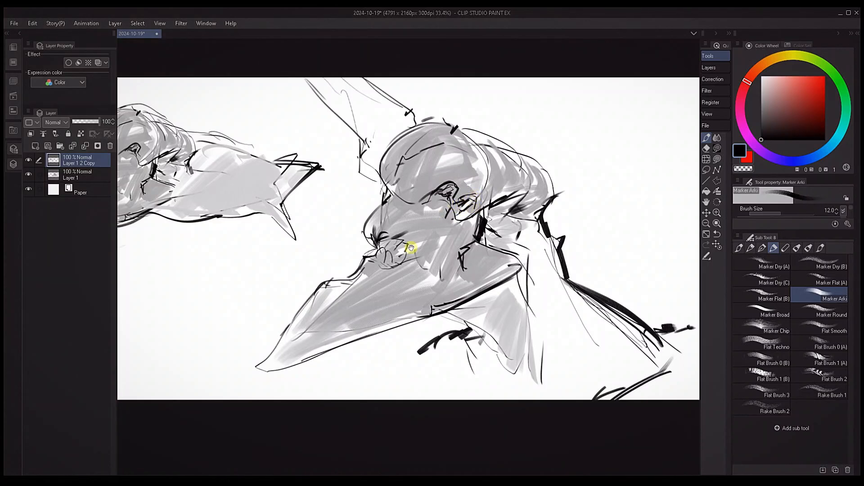
Sample white and gray near the throat and rework the rough marks beneath the large beak
{"action": "mouse_move", "coordinate": [491, 263]}
{"action": "left_mouse_down"}
{"action": "mouse_move", "coordinate": [602, 203]}
{"action": "mouse_move", "coordinate": [444, 260]}
{"action": "mouse_move", "coordinate": [591, 241]}
{"action": "mouse_move", "coordinate": [479, 259]}
{"action": "left_mouse_up"}
{"action": "left_click", "coordinate": [449, 305], "text": "alt"}
{"action": "left_click", "coordinate": [449, 306], "text": "alt"}
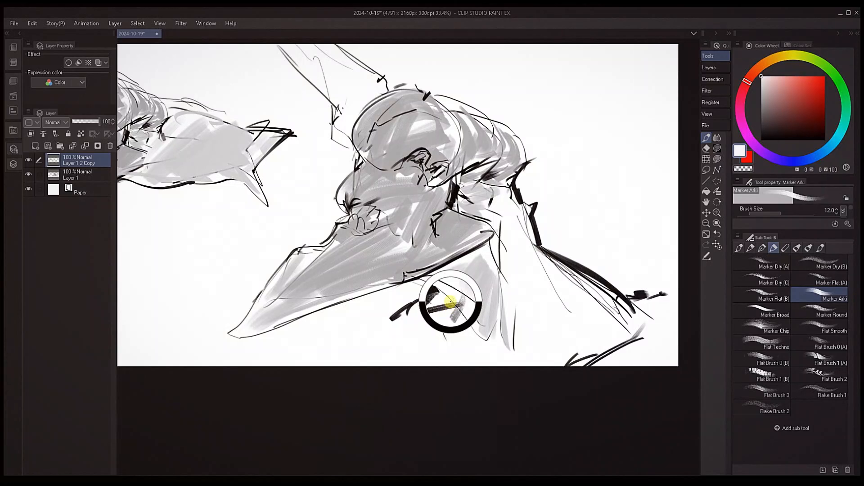
{"action": "left_click", "coordinate": [454, 306], "text": "alt"}
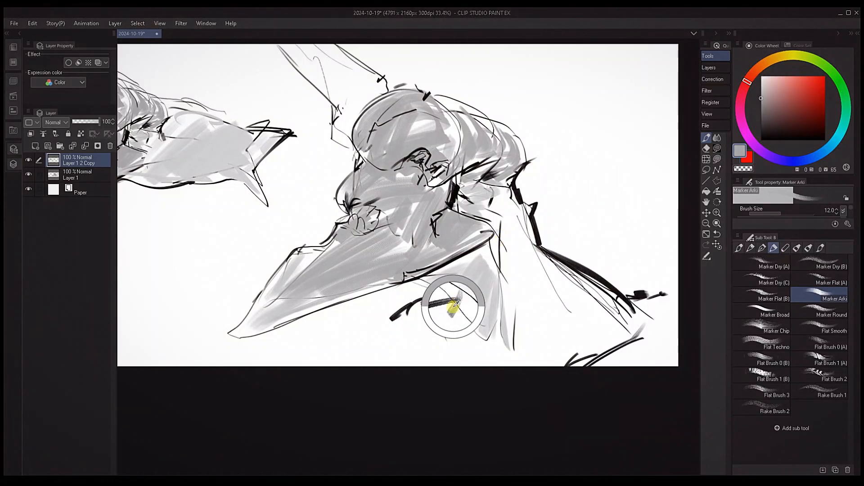
{"action": "key", "text": "bracketright"}
{"action": "key", "text": "bracketright"}
{"action": "key", "text": "bracketright"}
{"action": "key", "text": "bracketright"}
{"action": "key", "text": "bracketright"}
{"action": "key", "text": "bracketright"}
{"action": "mouse_move", "coordinate": [444, 298]}
{"action": "left_mouse_down"}
{"action": "mouse_move", "coordinate": [442, 320]}
{"action": "mouse_move", "coordinate": [450, 302]}
{"action": "left_mouse_up"}
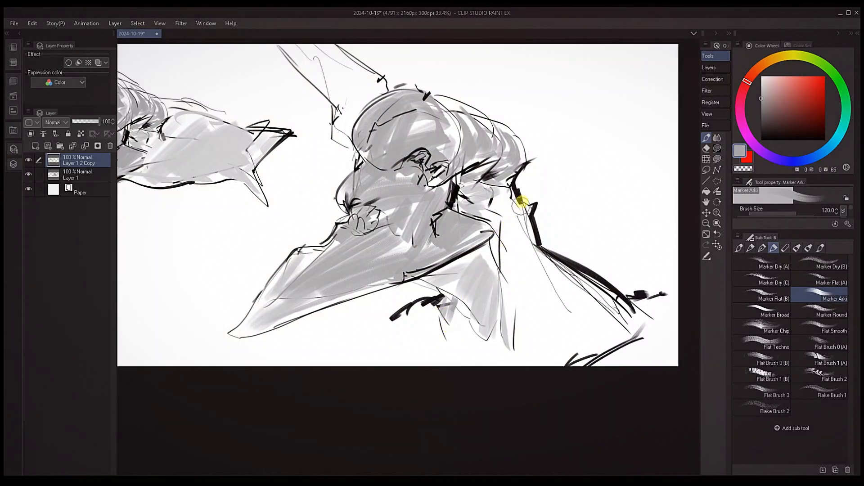
Shade the large creature's upper neck behind the beak in gray with brush size 120
{"action": "key", "text": "bracketright"}
{"action": "key", "text": "bracketright"}
{"action": "key", "text": "bracketright"}
{"action": "key", "text": "bracketright"}
{"action": "key", "text": "bracketright"}
{"action": "key", "text": "bracketright"}
{"action": "mouse_move", "coordinate": [498, 199]}
{"action": "left_mouse_down"}
{"action": "mouse_move", "coordinate": [496, 229]}
{"action": "mouse_move", "coordinate": [498, 199]}
{"action": "left_mouse_up"}
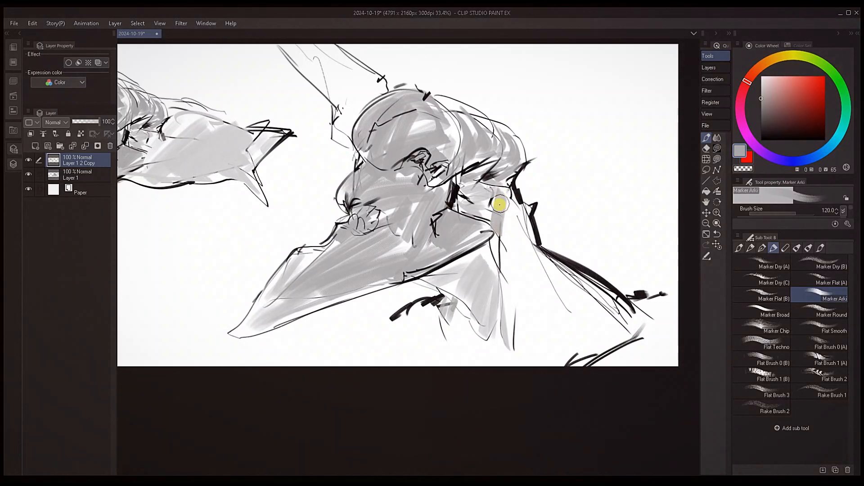
{"action": "left_click", "coordinate": [492, 193], "text": "alt"}
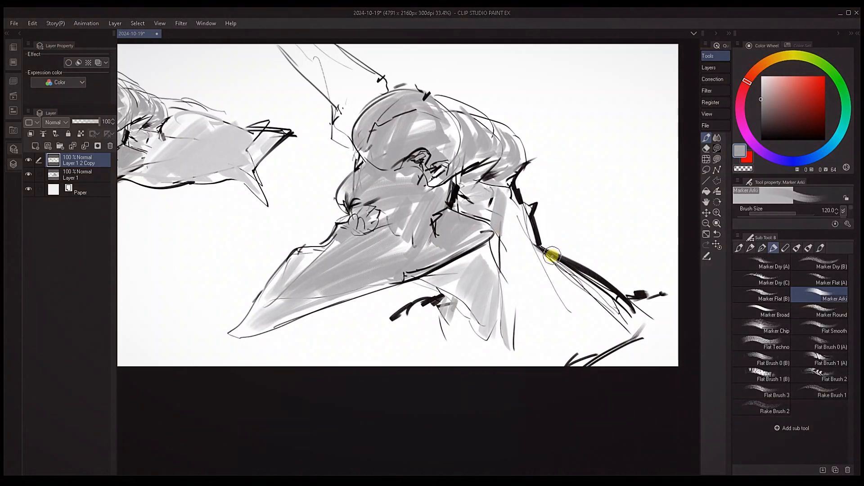
{"action": "left_click", "coordinate": [498, 198], "text": "alt"}
{"action": "mouse_move", "coordinate": [499, 200]}
{"action": "left_mouse_down"}
{"action": "mouse_move", "coordinate": [515, 209]}
{"action": "mouse_move", "coordinate": [515, 265]}
{"action": "left_mouse_up"}
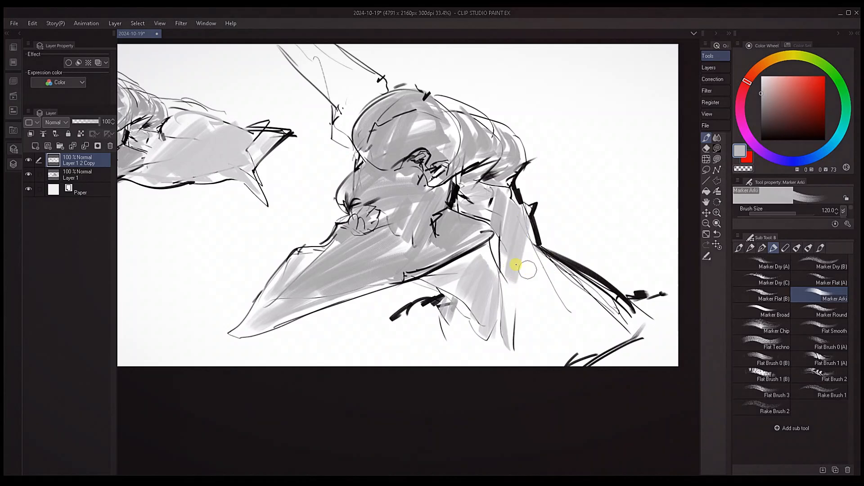
Touch up the beak's rear lower edge in gray at brush size 40 and strengthen its underside outline in black
{"action": "left_click", "coordinate": [463, 255], "text": "alt"}
{"action": "key", "text": "bracketleft"}
{"action": "key", "text": "bracketleft"}
{"action": "key", "text": "bracketleft"}
{"action": "key", "text": "bracketleft"}
{"action": "key", "text": "bracketleft"}
{"action": "key", "text": "bracketleft"}
{"action": "left_click_drag", "start_coordinate": [466, 255], "coordinate": [481, 254]}
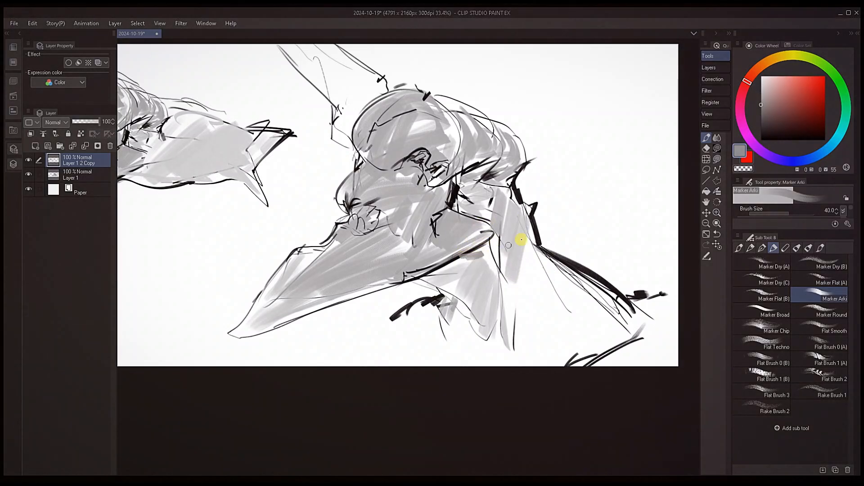
{"action": "left_click", "coordinate": [450, 262], "text": "alt"}
{"action": "key", "text": "bracketleft"}
{"action": "key", "text": "bracketleft"}
{"action": "mouse_move", "coordinate": [414, 281]}
{"action": "left_mouse_down"}
{"action": "mouse_move", "coordinate": [507, 261]}
{"action": "mouse_move", "coordinate": [498, 256]}
{"action": "mouse_move", "coordinate": [361, 312]}
{"action": "left_mouse_up"}
{"action": "left_click_drag", "start_coordinate": [606, 240], "coordinate": [549, 239]}
Sketch thin black contour lines around the lower throat with brush size 7
{"action": "key", "text": "bracketleft"}
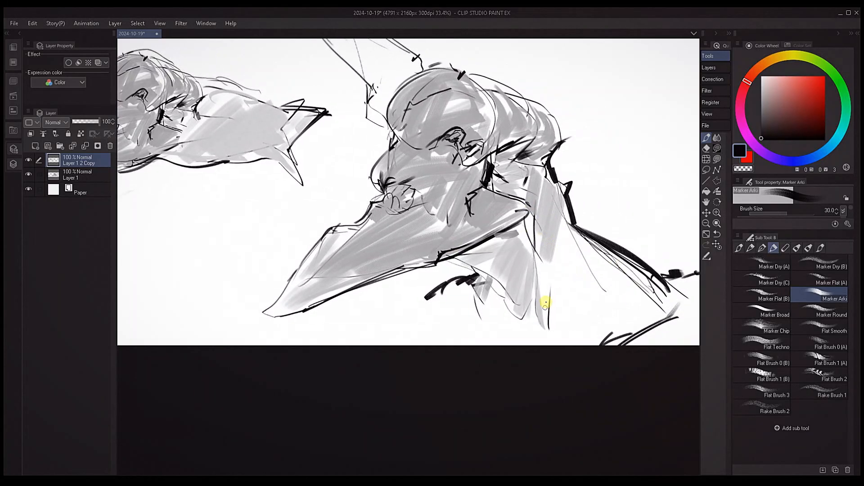
{"action": "key", "text": "bracketleft"}
{"action": "key", "text": "bracketleft"}
{"action": "key", "text": "bracketleft"}
{"action": "key", "text": "bracketleft"}
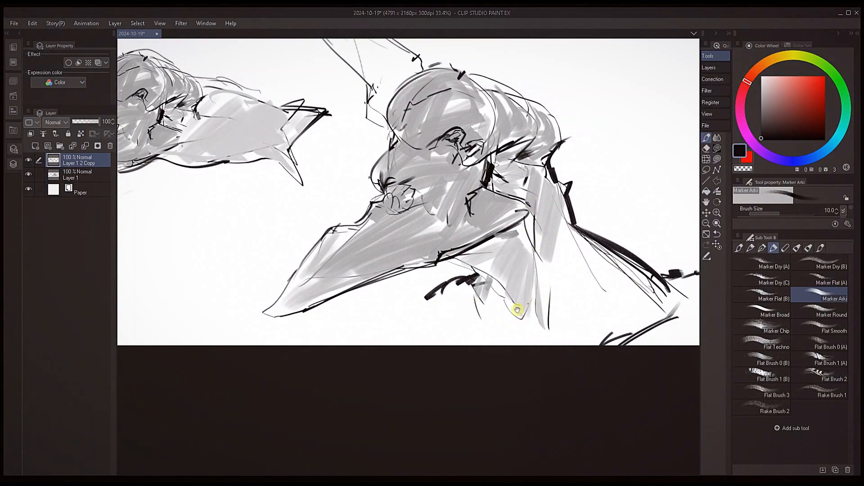
{"action": "key", "text": "bracketleft"}
{"action": "key", "text": "bracketleft"}
{"action": "left_click_drag", "start_coordinate": [455, 318], "coordinate": [488, 339]}
{"action": "mouse_move", "coordinate": [500, 334]}
{"action": "left_mouse_down"}
{"action": "mouse_move", "coordinate": [521, 330]}
{"action": "mouse_move", "coordinate": [548, 345]}
{"action": "left_mouse_up"}
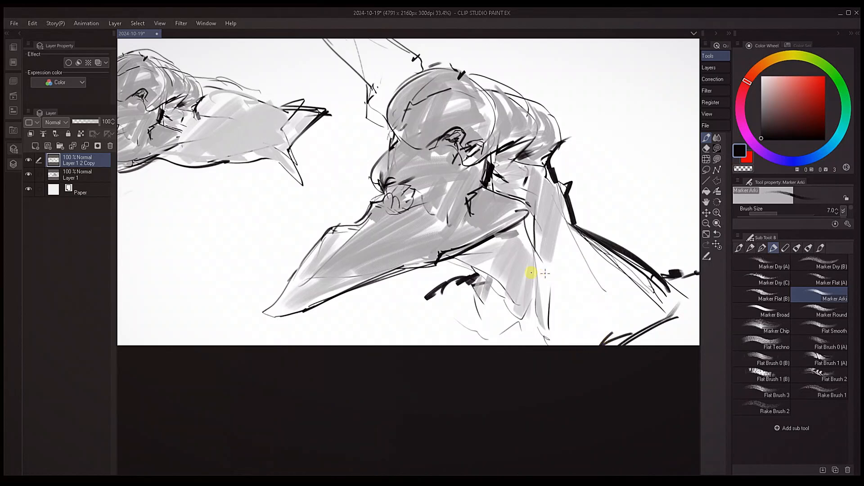
Fill the lower neck with diagonal light gray strokes using brush size 150
{"action": "key", "text": "bracketright"}
{"action": "key", "text": "bracketright"}
{"action": "left_click", "coordinate": [567, 121]}
{"action": "left_click_drag", "start_coordinate": [623, 311], "coordinate": [612, 267]}
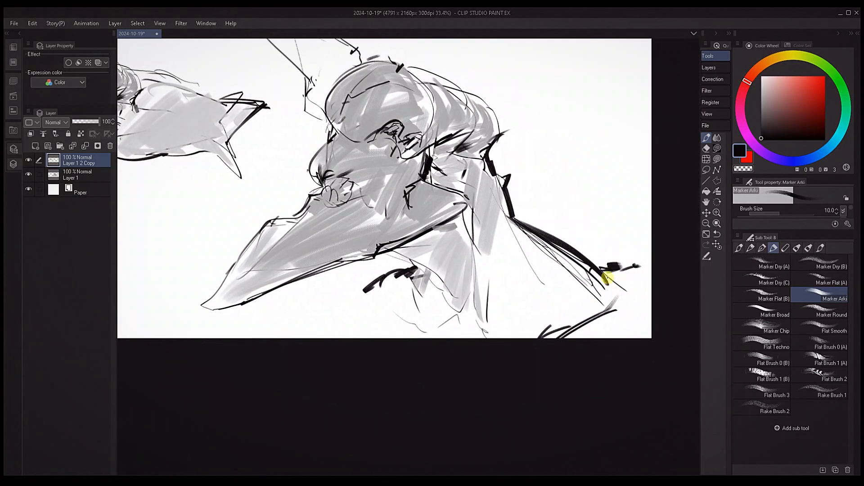
{"action": "left_click", "coordinate": [609, 263], "text": "alt"}
{"action": "key", "text": "bracketright"}
{"action": "key", "text": "bracketright"}
{"action": "key", "text": "bracketright"}
{"action": "key", "text": "bracketright"}
{"action": "key", "text": "bracketright"}
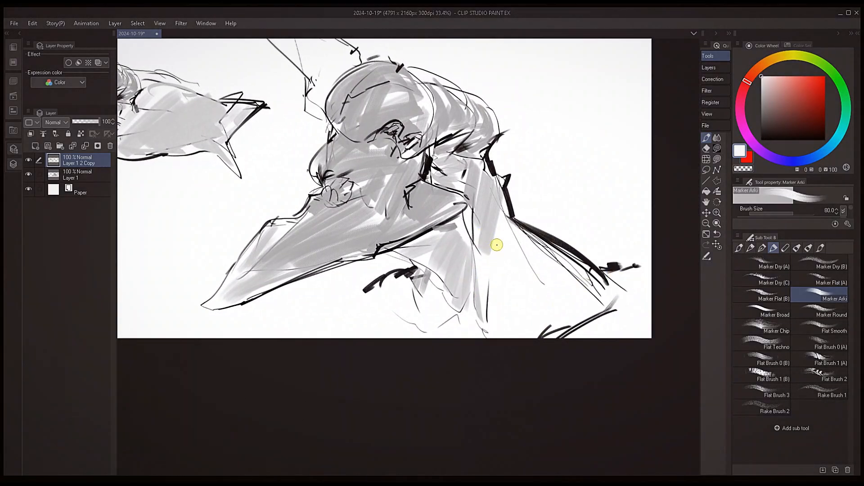
{"action": "left_click", "coordinate": [491, 235], "text": "alt"}
{"action": "left_click_drag", "start_coordinate": [510, 229], "coordinate": [482, 291]}
{"action": "left_click_drag", "start_coordinate": [516, 252], "coordinate": [490, 300]}
{"action": "left_click_drag", "start_coordinate": [512, 243], "coordinate": [493, 288]}
{"action": "left_click_drag", "start_coordinate": [530, 254], "coordinate": [487, 315]}
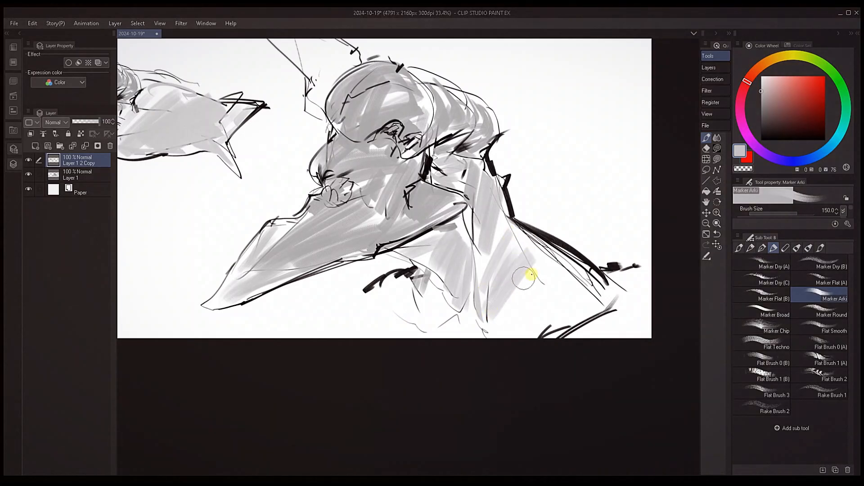
Extend the light gray shading across the chest and dab the shoulder's lower corner with brush size 40
{"action": "left_click_drag", "start_coordinate": [558, 274], "coordinate": [502, 310]}
{"action": "left_click_drag", "start_coordinate": [569, 288], "coordinate": [499, 329]}
{"action": "left_click_drag", "start_coordinate": [571, 306], "coordinate": [502, 333]}
{"action": "key", "text": "bracketleft"}
{"action": "key", "text": "bracketleft"}
{"action": "left_click_drag", "start_coordinate": [600, 302], "coordinate": [606, 316]}
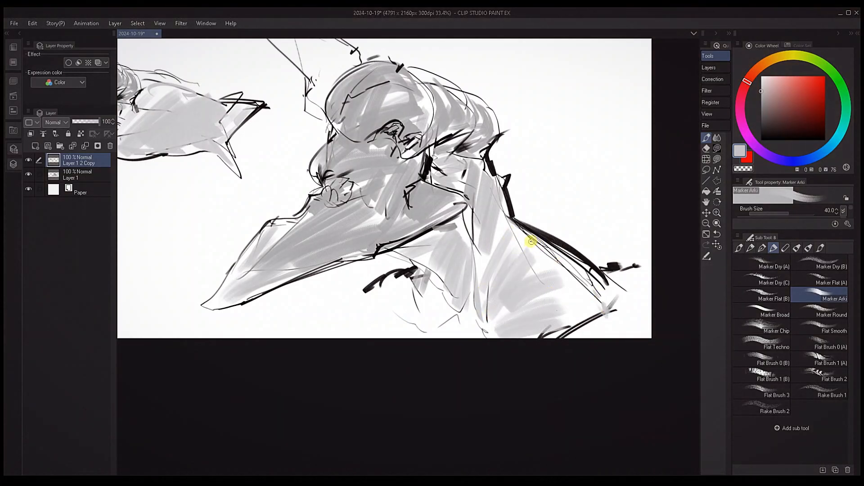
Sample mid gray from the beak and rework the shading at the beak's base
{"action": "key", "text": "bracketleft"}
{"action": "key", "text": "bracketleft"}
{"action": "key", "text": "bracketleft"}
{"action": "key", "text": "bracketleft"}
{"action": "key", "text": "bracketleft"}
{"action": "key", "text": "bracketleft"}
{"action": "key", "text": "bracketleft"}
{"action": "left_click", "coordinate": [418, 235], "text": "alt"}
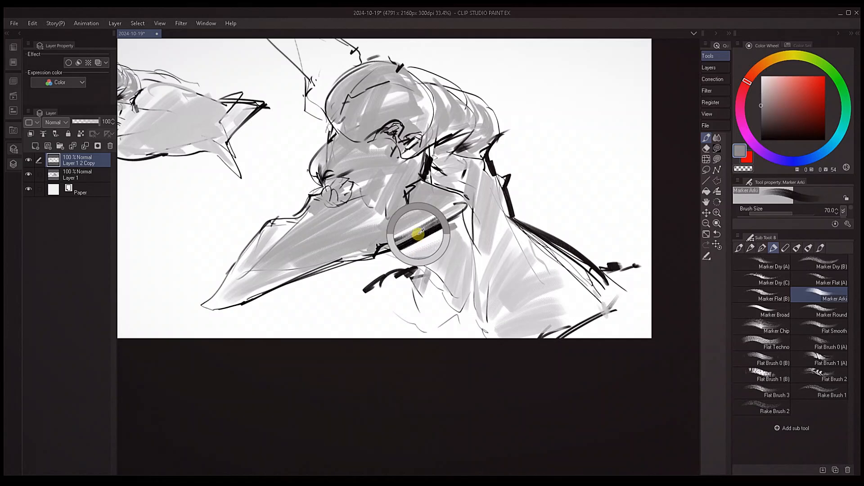
{"action": "left_click_drag", "start_coordinate": [386, 220], "coordinate": [376, 246]}
Draw a jagged black crease across the beak's base and darken the folds around the nostril
{"action": "left_click", "coordinate": [407, 190], "text": "alt"}
{"action": "mouse_move", "coordinate": [421, 183]}
{"action": "left_mouse_down"}
{"action": "mouse_move", "coordinate": [386, 193]}
{"action": "mouse_move", "coordinate": [369, 210]}
{"action": "mouse_move", "coordinate": [446, 224]}
{"action": "mouse_move", "coordinate": [443, 258]}
{"action": "mouse_move", "coordinate": [509, 247]}
{"action": "left_mouse_up"}
{"action": "key", "text": "bracketleft"}
{"action": "key", "text": "bracketleft"}
{"action": "key", "text": "bracketright"}
{"action": "key", "text": "bracketright"}
{"action": "key", "text": "bracketright"}
{"action": "key", "text": "bracketright"}
{"action": "left_click_drag", "start_coordinate": [499, 198], "coordinate": [480, 204]}
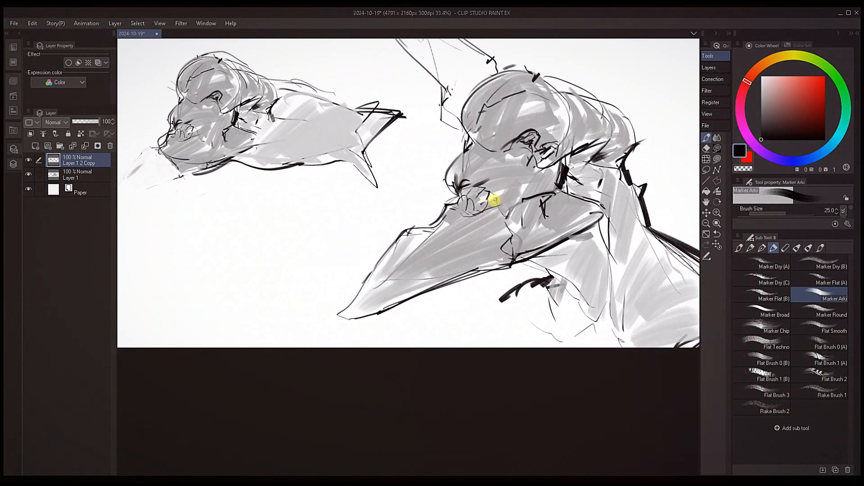
{"action": "key", "text": "bracketleft"}
{"action": "key", "text": "bracketleft"}
{"action": "mouse_move", "coordinate": [607, 215]}
{"action": "left_mouse_down"}
{"action": "mouse_move", "coordinate": [579, 199]}
{"action": "mouse_move", "coordinate": [646, 210]}
{"action": "left_mouse_up"}
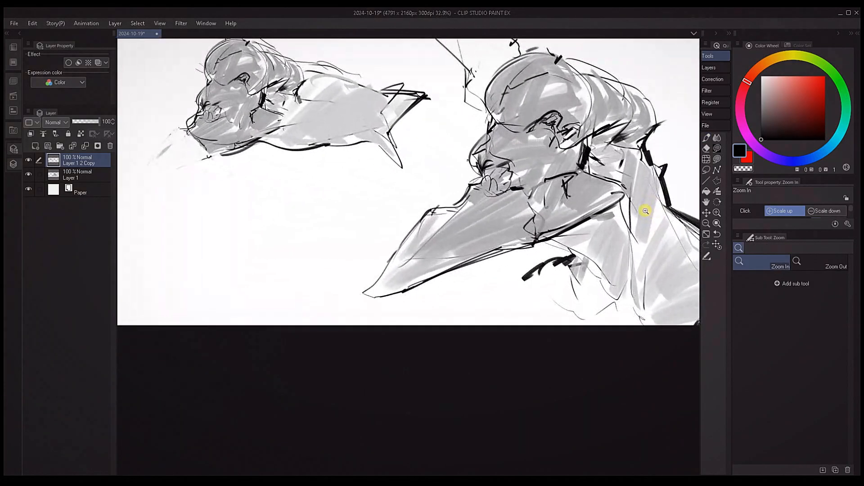
Draw a thick black arc joining the horn's base to the crown with brush size 40
{"action": "mouse_move", "coordinate": [644, 140]}
{"action": "left_mouse_down"}
{"action": "mouse_move", "coordinate": [499, 183]}
{"action": "mouse_move", "coordinate": [531, 180]}
{"action": "left_mouse_up"}
{"action": "key", "text": "bracketleft"}
{"action": "key", "text": "bracketleft"}
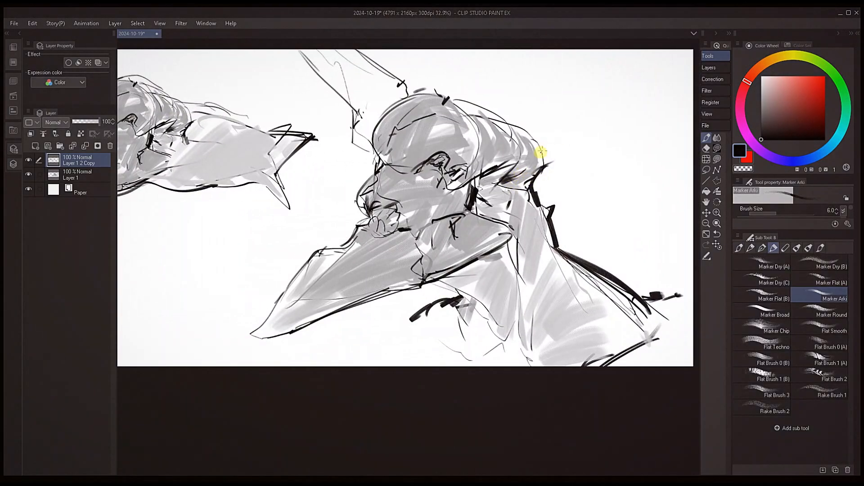
{"action": "key", "text": "bracketright"}
{"action": "key", "text": "bracketright"}
{"action": "key", "text": "bracketright"}
{"action": "key", "text": "bracketright"}
{"action": "key", "text": "bracketright"}
{"action": "key", "text": "bracketright"}
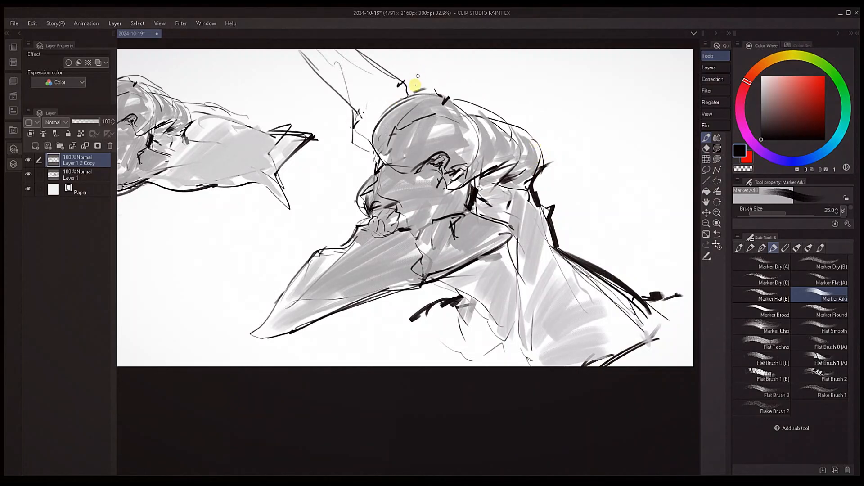
{"action": "key", "text": "bracketright"}
{"action": "key", "text": "bracketright"}
{"action": "mouse_move", "coordinate": [398, 83]}
{"action": "left_mouse_down"}
{"action": "mouse_move", "coordinate": [430, 80]}
{"action": "mouse_move", "coordinate": [445, 103]}
{"action": "left_mouse_up"}
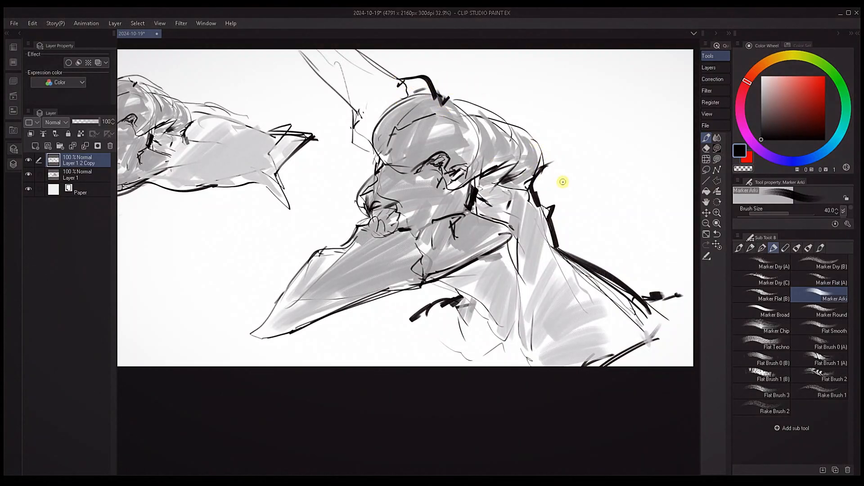
Flip the view horizontally and outline both edges of the horn in black with brush size 30
{"action": "key", "text": "h"}
{"action": "left_click_drag", "start_coordinate": [444, 339], "coordinate": [519, 355]}
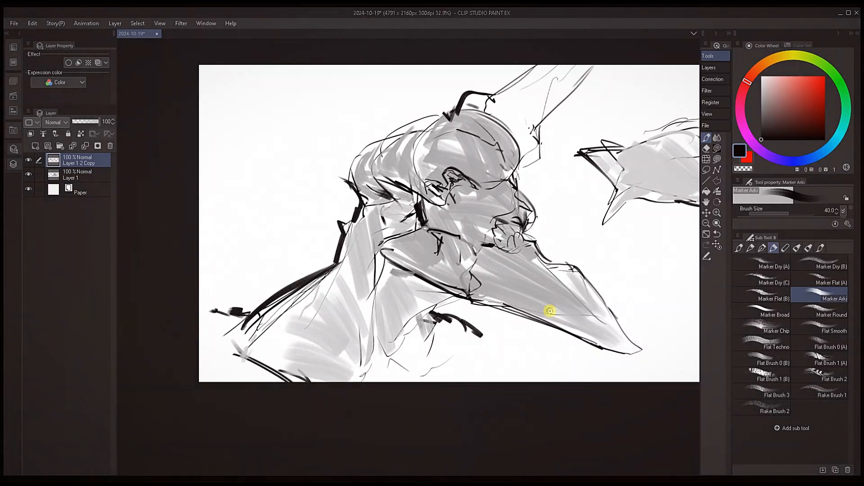
{"action": "key", "text": "bracketleft"}
{"action": "left_click_drag", "start_coordinate": [516, 172], "coordinate": [538, 127]}
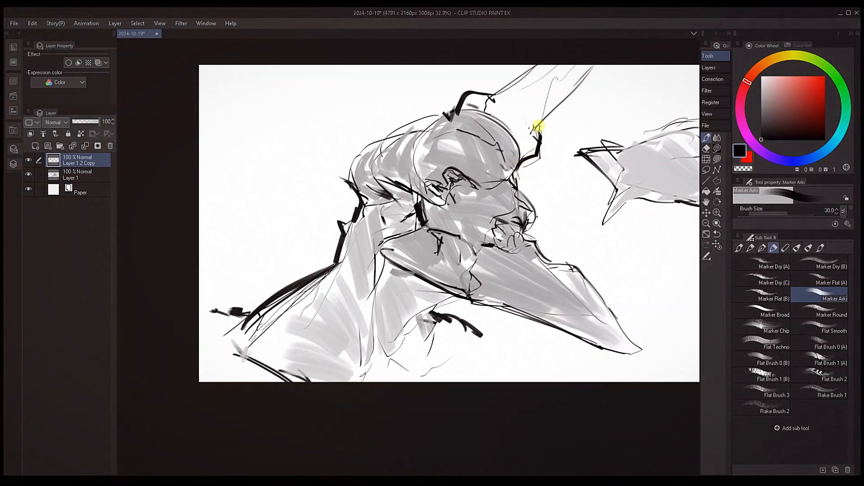
{"action": "left_click_drag", "start_coordinate": [482, 92], "coordinate": [529, 66]}
{"action": "left_click_drag", "start_coordinate": [538, 124], "coordinate": [618, 65]}
Reinforce the contour at the back of the large head in black with brush size 25
{"action": "key", "text": "bracketleft"}
{"action": "mouse_move", "coordinate": [371, 148]}
{"action": "left_mouse_down"}
{"action": "mouse_move", "coordinate": [344, 192]}
{"action": "mouse_move", "coordinate": [355, 193]}
{"action": "mouse_move", "coordinate": [351, 185]}
{"action": "left_mouse_up"}
{"action": "left_click_drag", "start_coordinate": [393, 135], "coordinate": [397, 133]}
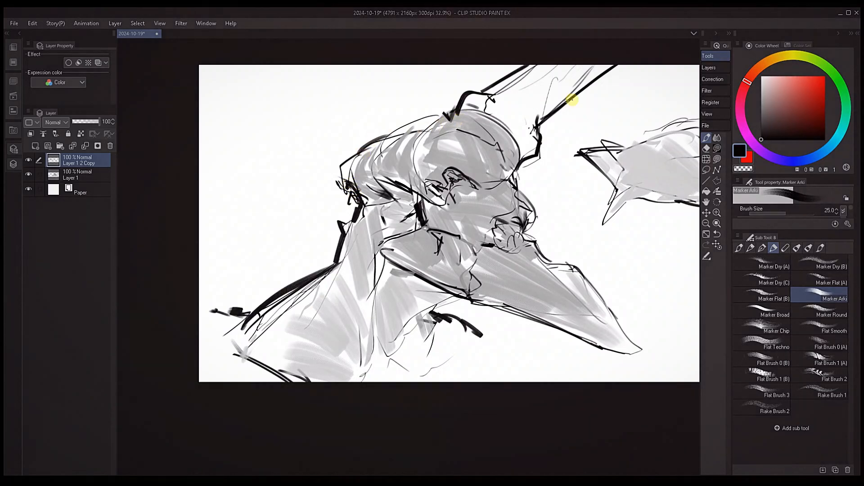
Add black accent lines along the lower throat and the front edge of the neck
{"action": "mouse_move", "coordinate": [380, 345]}
{"action": "left_mouse_down"}
{"action": "mouse_move", "coordinate": [496, 251]}
{"action": "mouse_move", "coordinate": [445, 287]}
{"action": "left_mouse_up"}
{"action": "key", "text": "bracketleft"}
{"action": "key", "text": "bracketleft"}
{"action": "key", "text": "bracketleft"}
{"action": "key", "text": "bracketleft"}
{"action": "key", "text": "bracketleft"}
{"action": "mouse_move", "coordinate": [450, 246]}
{"action": "left_mouse_down"}
{"action": "mouse_move", "coordinate": [445, 300]}
{"action": "mouse_move", "coordinate": [424, 291]}
{"action": "mouse_move", "coordinate": [453, 297]}
{"action": "mouse_move", "coordinate": [496, 269]}
{"action": "mouse_move", "coordinate": [477, 271]}
{"action": "left_mouse_up"}
{"action": "key", "text": "bracketright"}
{"action": "key", "text": "bracketright"}
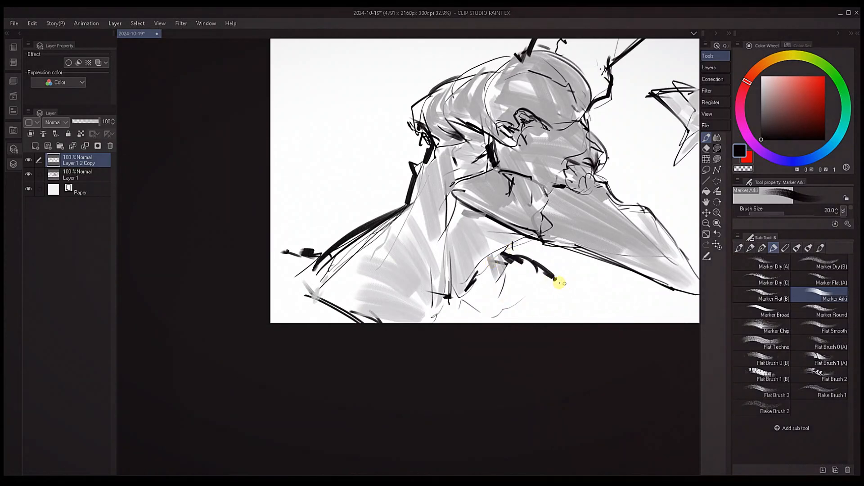
Fill the horn with gray marker shading
{"action": "left_click_drag", "start_coordinate": [615, 283], "coordinate": [525, 324]}
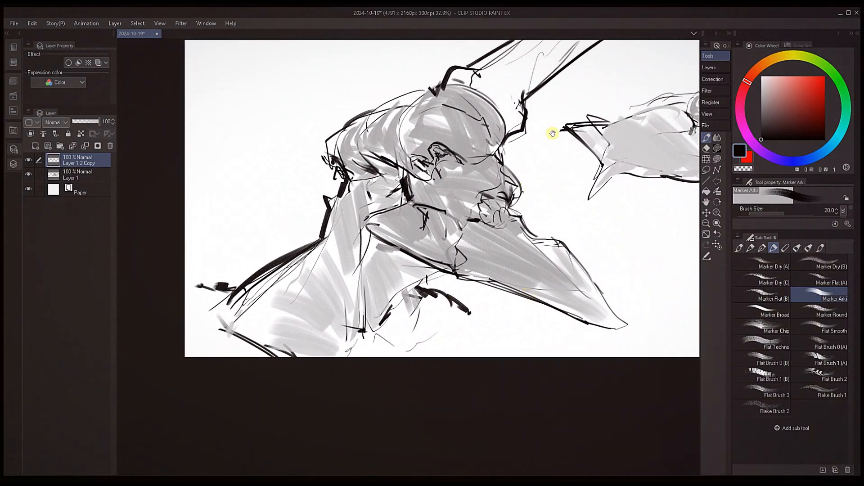
{"action": "left_click_drag", "start_coordinate": [552, 133], "coordinate": [537, 152]}
{"action": "left_click_drag", "start_coordinate": [518, 109], "coordinate": [539, 86]}
{"action": "left_click", "coordinate": [539, 88], "text": "alt"}
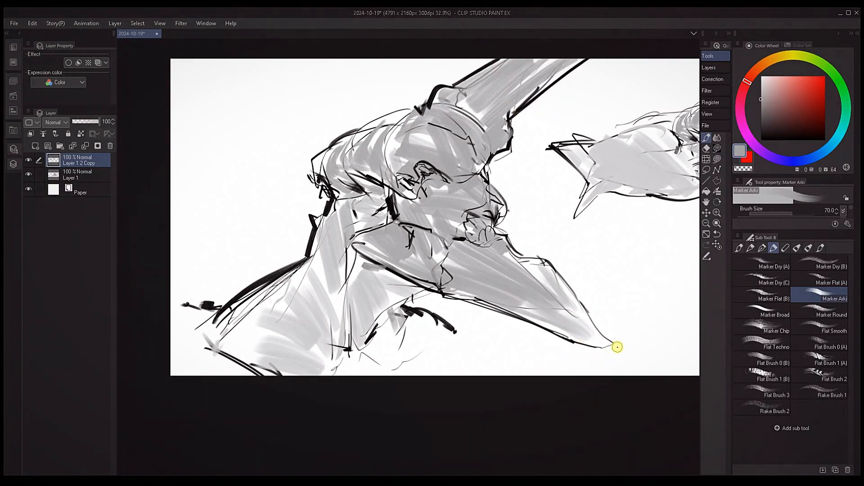
Flip the view back and accent the jaw hinge behind the eye in black with brush size 40
{"action": "key", "text": "h"}
{"action": "mouse_move", "coordinate": [494, 344]}
{"action": "left_mouse_down"}
{"action": "mouse_move", "coordinate": [542, 365]}
{"action": "mouse_move", "coordinate": [536, 347]}
{"action": "left_mouse_up"}
{"action": "left_click", "coordinate": [497, 214], "text": "alt"}
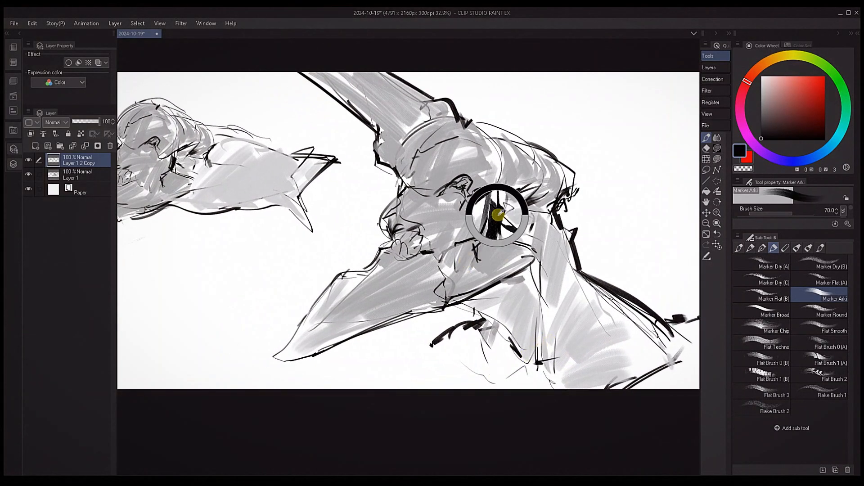
{"action": "key", "text": "bracketleft"}
{"action": "key", "text": "bracketleft"}
{"action": "key", "text": "bracketleft"}
{"action": "left_click", "coordinate": [495, 218], "text": "alt"}
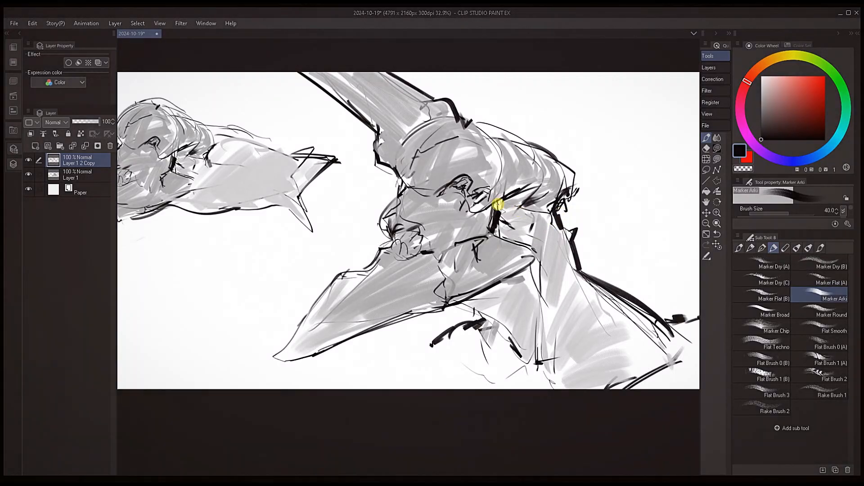
{"action": "left_click", "coordinate": [495, 221], "text": "alt"}
Refine the black creases between the eye and the back of the head with brush size 17
{"action": "key", "text": "bracketleft"}
{"action": "key", "text": "bracketleft"}
{"action": "key", "text": "bracketleft"}
{"action": "key", "text": "bracketleft"}
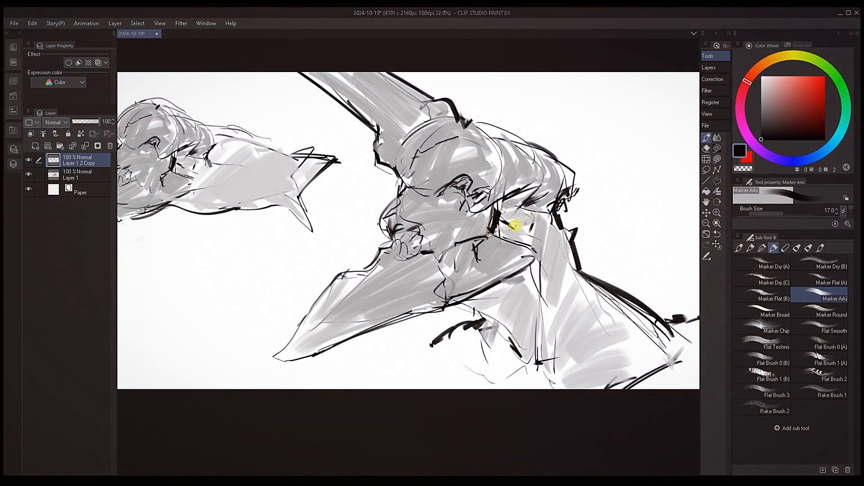
{"action": "left_click", "coordinate": [496, 217], "text": "alt"}
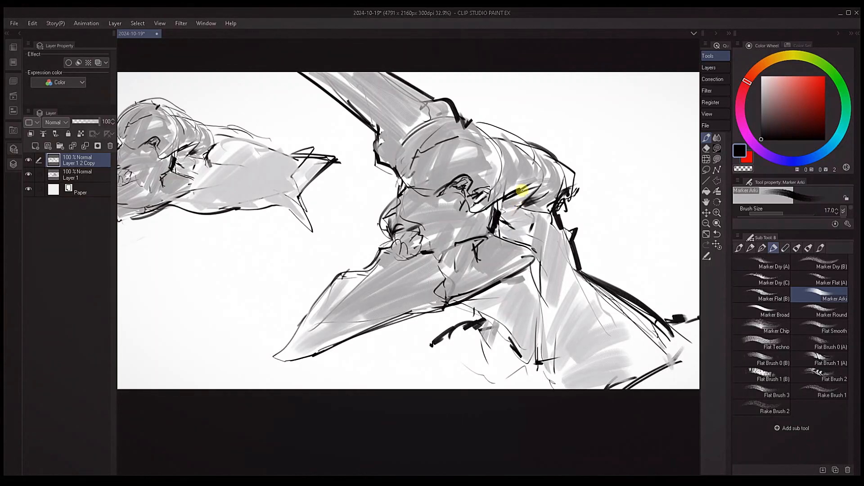
{"action": "left_click_drag", "start_coordinate": [481, 235], "coordinate": [507, 254]}
{"action": "left_click", "coordinate": [524, 230], "text": "alt"}
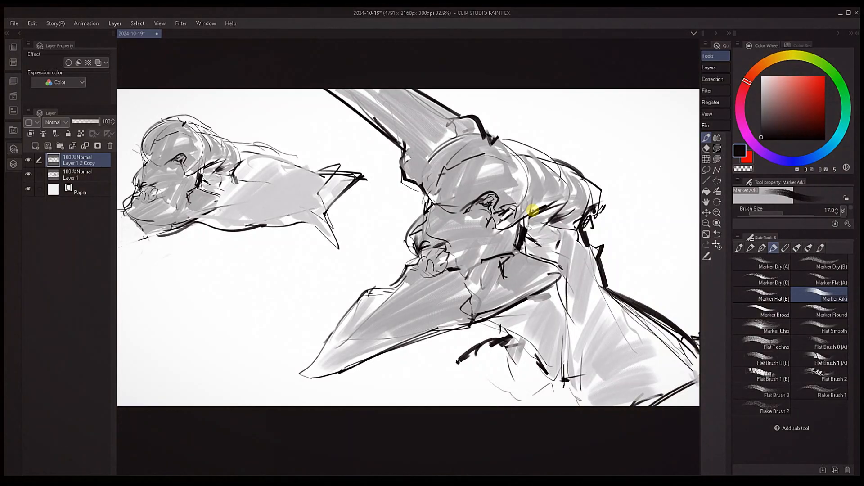
{"action": "left_click", "coordinate": [522, 231], "text": "alt"}
{"action": "left_click_drag", "start_coordinate": [507, 260], "coordinate": [492, 237]}
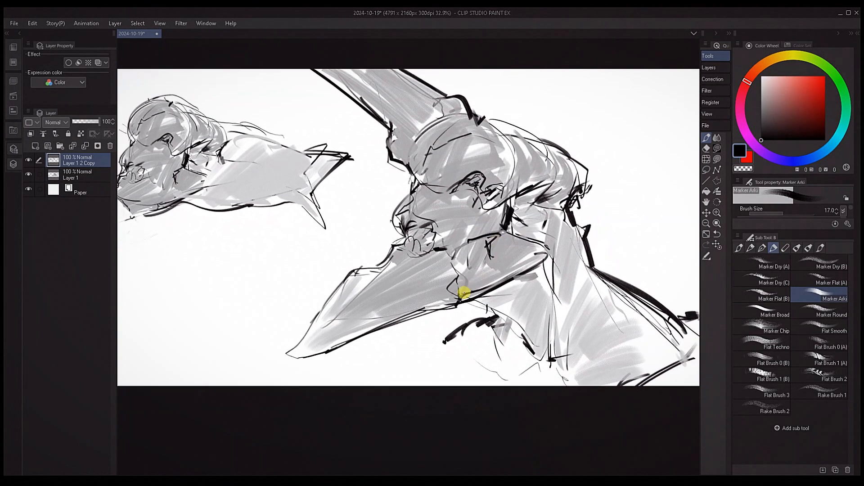
Draw a jagged black crack line and a small dark spot on the middle of the beak
{"action": "key", "text": "bracketleft"}
{"action": "key", "text": "bracketleft"}
{"action": "left_click_drag", "start_coordinate": [511, 271], "coordinate": [593, 247]}
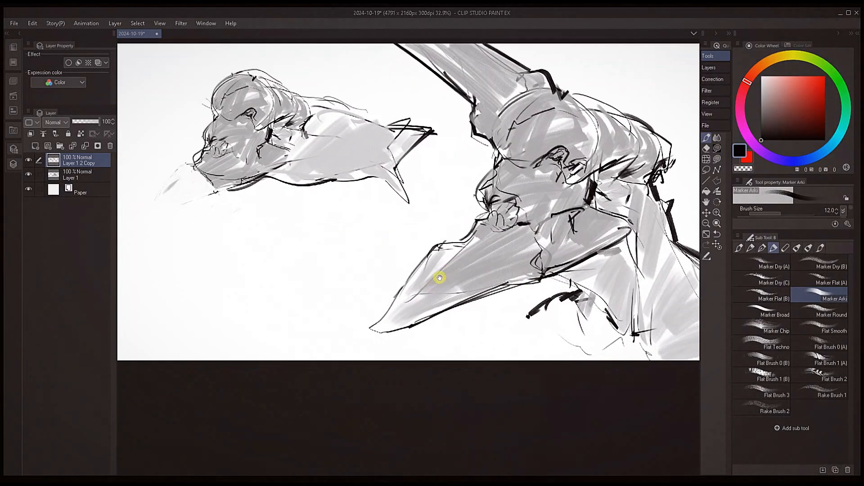
{"action": "key", "text": "bracketright"}
{"action": "key", "text": "bracketright"}
{"action": "key", "text": "bracketright"}
{"action": "key", "text": "bracketright"}
{"action": "key", "text": "bracketright"}
{"action": "key", "text": "bracketright"}
{"action": "key", "text": "bracketright"}
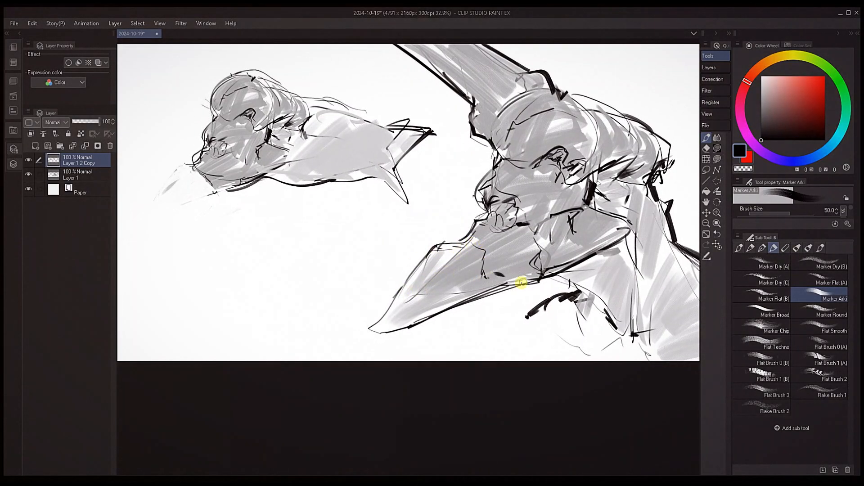
Sample gray and black from the drawing and strengthen the vertical line down the front of the neck
{"action": "left_click_drag", "start_coordinate": [589, 265], "coordinate": [491, 268]}
{"action": "left_click", "coordinate": [516, 254], "text": "alt"}
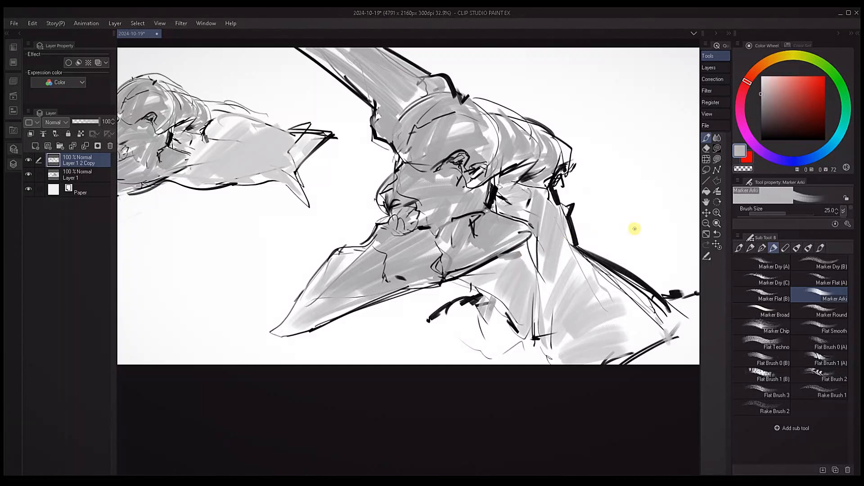
{"action": "left_click", "coordinate": [535, 330], "text": "alt"}
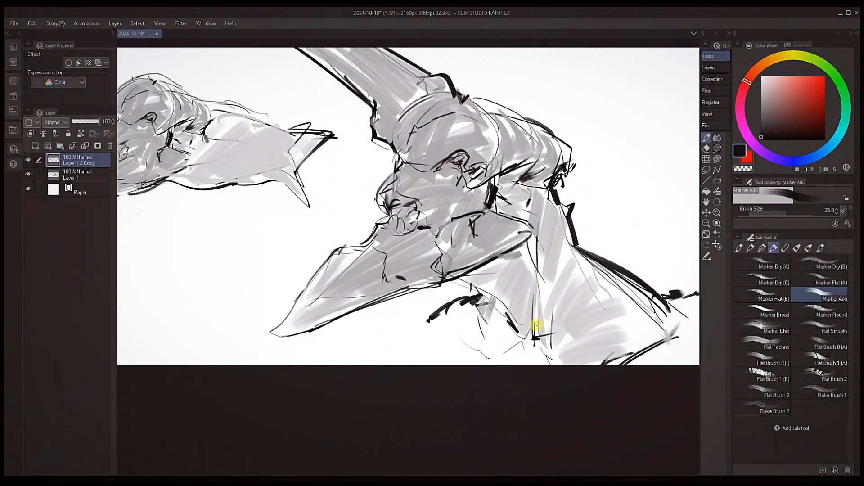
Handwrite the underlined note "1 BRUSH" in black above the creature's back and draw a small arrow beneath it
{"action": "mouse_move", "coordinate": [545, 310]}
{"action": "left_mouse_down"}
{"action": "mouse_move", "coordinate": [531, 297]}
{"action": "mouse_move", "coordinate": [475, 315]}
{"action": "left_mouse_up"}
{"action": "key", "text": "bracketright"}
{"action": "key", "text": "bracketright"}
{"action": "key", "text": "bracketright"}
{"action": "key", "text": "bracketright"}
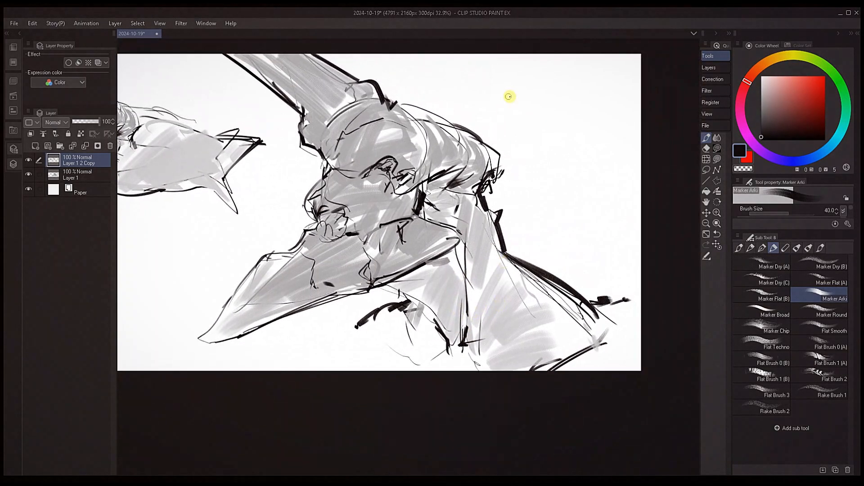
{"action": "mouse_move", "coordinate": [530, 92]}
{"action": "left_mouse_down"}
{"action": "mouse_move", "coordinate": [529, 102]}
{"action": "mouse_move", "coordinate": [567, 90]}
{"action": "mouse_move", "coordinate": [576, 103]}
{"action": "left_mouse_up"}
{"action": "left_click_drag", "start_coordinate": [569, 98], "coordinate": [584, 93]}
{"action": "left_click_drag", "start_coordinate": [479, 149], "coordinate": [573, 160]}
{"action": "mouse_move", "coordinate": [596, 122]}
{"action": "left_mouse_down"}
{"action": "mouse_move", "coordinate": [683, 123]}
{"action": "mouse_move", "coordinate": [530, 138]}
{"action": "mouse_move", "coordinate": [530, 164]}
{"action": "left_mouse_up"}
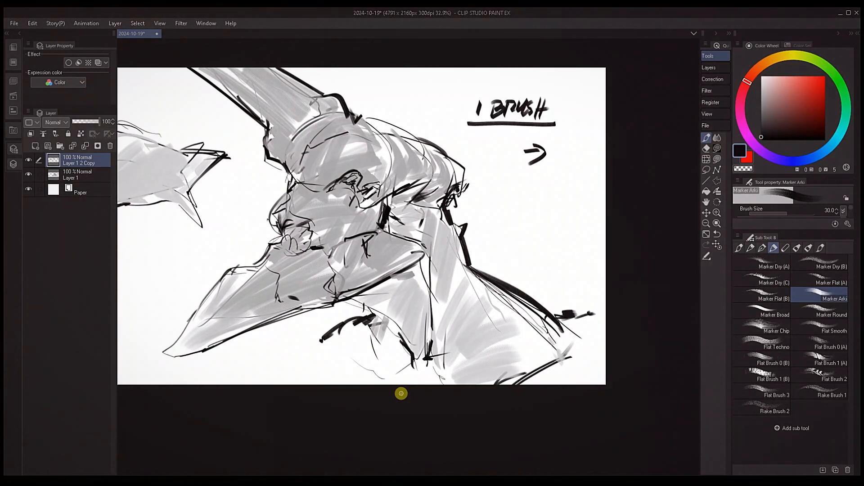
{"action": "left_click_drag", "start_coordinate": [364, 290], "coordinate": [631, 295]}
{"action": "left_click_drag", "start_coordinate": [294, 239], "coordinate": [393, 227]}
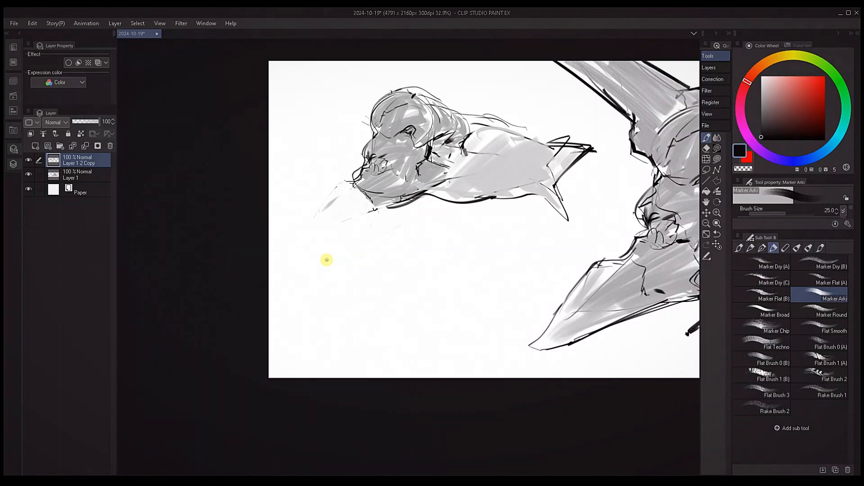
Handwrite the black notes "VALIDITY" and "VARIETY" beneath the fish-like creature, numbered with a circled 1 and 2
{"action": "left_click_drag", "start_coordinate": [326, 259], "coordinate": [387, 255]}
{"action": "left_click_drag", "start_coordinate": [382, 255], "coordinate": [380, 266]}
{"action": "left_click_drag", "start_coordinate": [386, 262], "coordinate": [395, 254]}
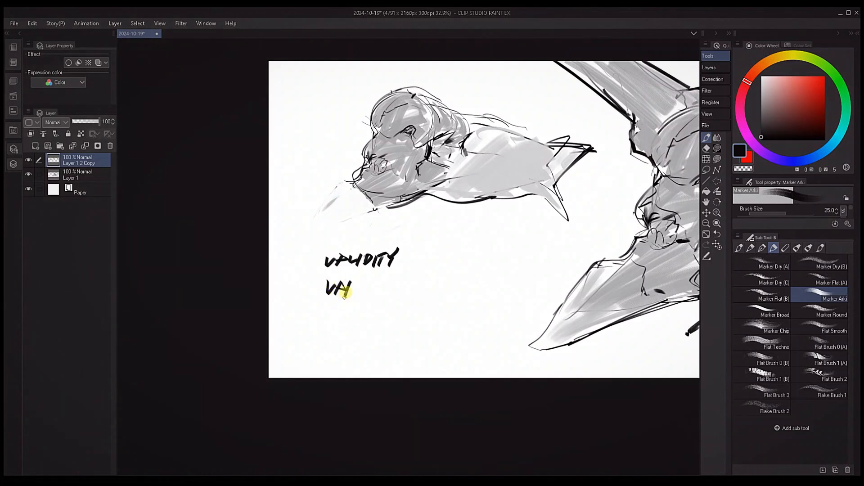
{"action": "left_click_drag", "start_coordinate": [367, 283], "coordinate": [378, 291]}
{"action": "left_click_drag", "start_coordinate": [373, 280], "coordinate": [385, 280]}
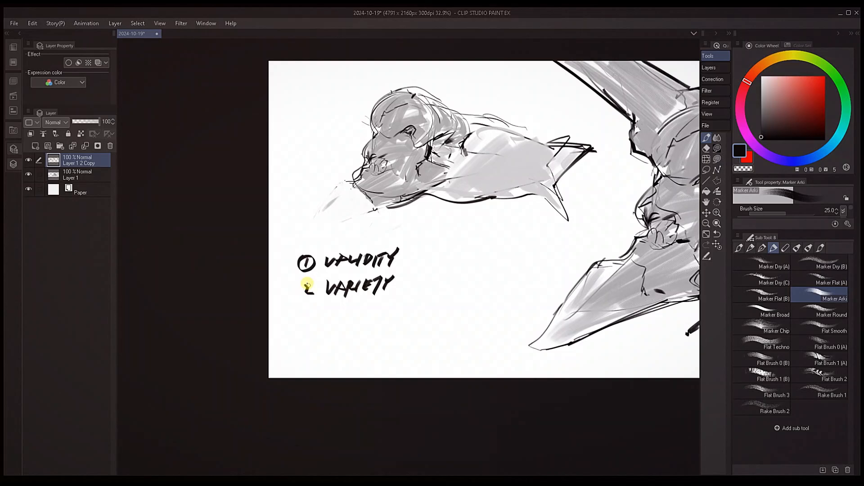
{"action": "left_click_drag", "start_coordinate": [305, 281], "coordinate": [307, 280]}
Draw a black arrow pointing at the word "VALIDITY"
{"action": "mouse_move", "coordinate": [598, 306]}
{"action": "left_mouse_down"}
{"action": "mouse_move", "coordinate": [459, 305]}
{"action": "mouse_move", "coordinate": [580, 291]}
{"action": "left_mouse_up"}
{"action": "left_click_drag", "start_coordinate": [425, 235], "coordinate": [384, 246]}
{"action": "left_click_drag", "start_coordinate": [392, 238], "coordinate": [396, 246]}
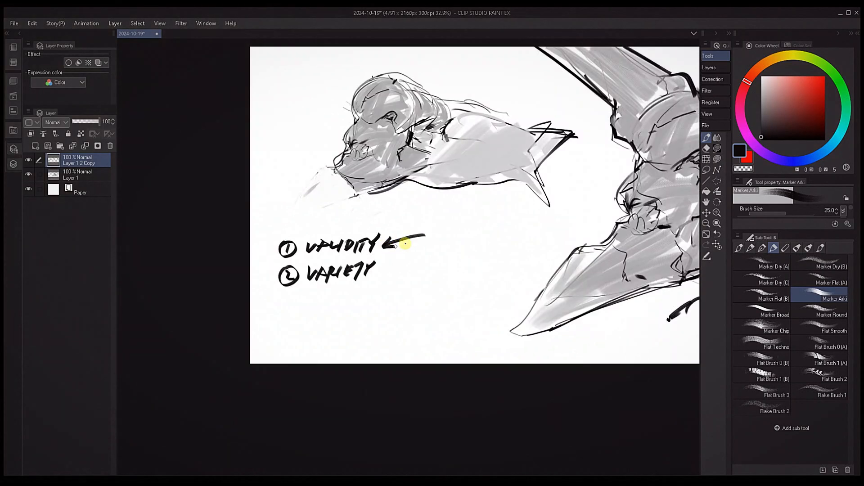
Darken the belly line of the fish-like creature and reduce the brush size to 17
{"action": "left_click_drag", "start_coordinate": [509, 254], "coordinate": [452, 246]}
{"action": "mouse_move", "coordinate": [346, 172]}
{"action": "left_mouse_down"}
{"action": "mouse_move", "coordinate": [396, 166]}
{"action": "mouse_move", "coordinate": [417, 176]}
{"action": "left_mouse_up"}
{"action": "key", "text": "bracketleft"}
{"action": "key", "text": "bracketleft"}
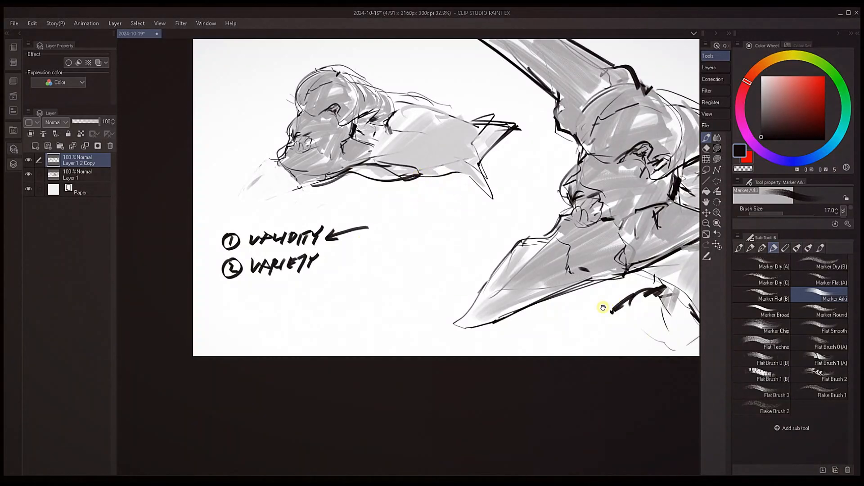
Draw a second black arrow pointing at the word "VARIETY"
{"action": "left_click_drag", "start_coordinate": [603, 307], "coordinate": [537, 297]}
{"action": "left_click_drag", "start_coordinate": [591, 275], "coordinate": [555, 269]}
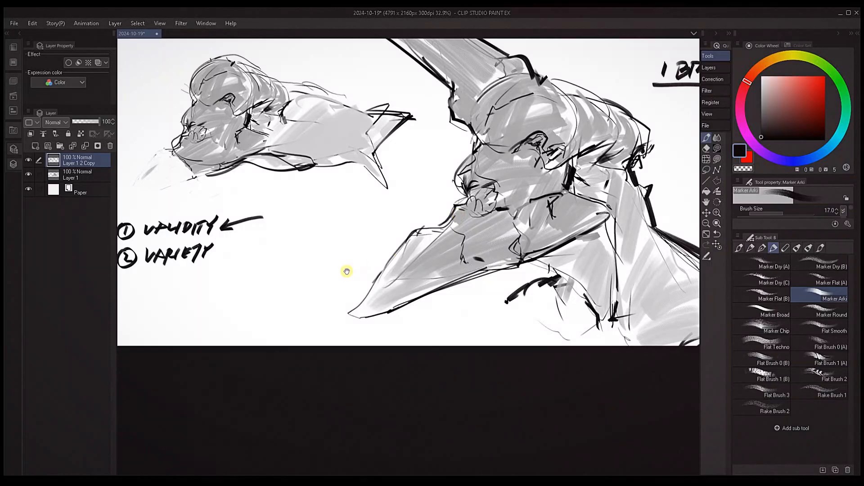
{"action": "left_click_drag", "start_coordinate": [347, 271], "coordinate": [486, 256]}
{"action": "mouse_move", "coordinate": [390, 222]}
{"action": "left_mouse_down"}
{"action": "mouse_move", "coordinate": [360, 235]}
{"action": "mouse_move", "coordinate": [373, 235]}
{"action": "left_mouse_up"}
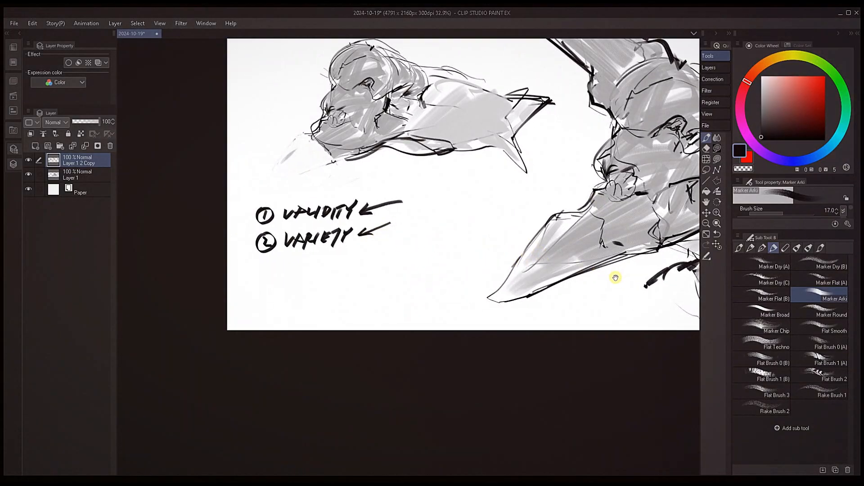
Extend the black marks beneath the large creature's chin with short ticks and add a dark mark behind its shoulder
{"action": "mouse_move", "coordinate": [615, 278]}
{"action": "left_mouse_down"}
{"action": "mouse_move", "coordinate": [405, 280]}
{"action": "mouse_move", "coordinate": [432, 302]}
{"action": "left_mouse_up"}
{"action": "key", "text": "]"}
{"action": "key", "text": "]"}
{"action": "key", "text": "]"}
{"action": "key", "text": "]"}
{"action": "key", "text": "]"}
{"action": "key", "text": "]"}
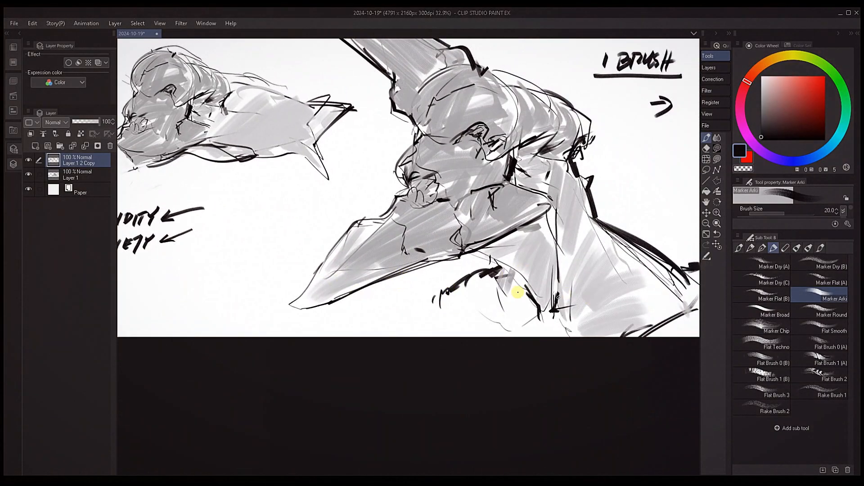
{"action": "mouse_move", "coordinate": [680, 245]}
{"action": "left_mouse_down"}
{"action": "mouse_move", "coordinate": [530, 229]}
{"action": "mouse_move", "coordinate": [584, 247]}
{"action": "left_mouse_up"}
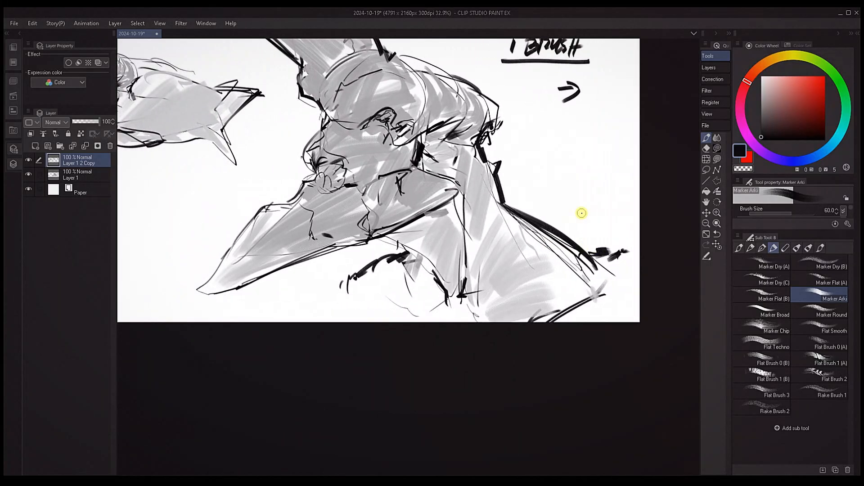
Add thick black accents behind the jaw and across the base of the horn with the enlarged brush
{"action": "left_click_drag", "start_coordinate": [438, 237], "coordinate": [503, 261]}
{"action": "left_click_drag", "start_coordinate": [504, 192], "coordinate": [513, 193]}
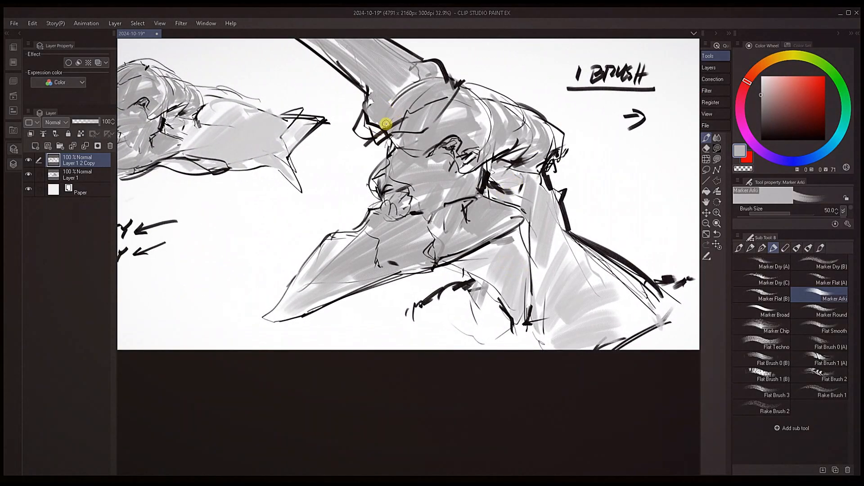
{"action": "left_click_drag", "start_coordinate": [384, 125], "coordinate": [363, 135]}
{"action": "mouse_move", "coordinate": [444, 150]}
{"action": "left_mouse_down"}
{"action": "mouse_move", "coordinate": [469, 183]}
{"action": "mouse_move", "coordinate": [455, 198]}
{"action": "mouse_move", "coordinate": [455, 166]}
{"action": "mouse_move", "coordinate": [471, 155]}
{"action": "mouse_move", "coordinate": [450, 150]}
{"action": "mouse_move", "coordinate": [466, 156]}
{"action": "left_mouse_up"}
Sample gray from the drawing and paint broad strokes over the horn's base and the top of the head
{"action": "left_click", "coordinate": [396, 214], "text": "alt"}
{"action": "left_click_drag", "start_coordinate": [396, 214], "coordinate": [401, 206]}
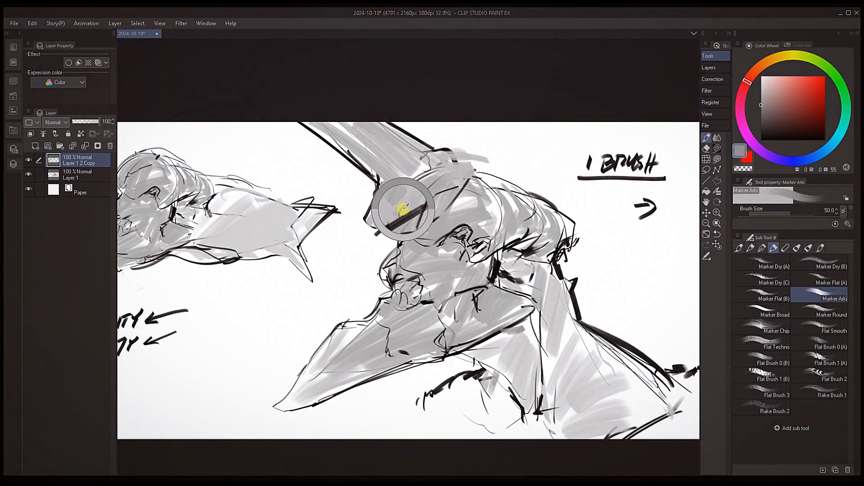
{"action": "mouse_move", "coordinate": [471, 166]}
{"action": "left_mouse_down"}
{"action": "mouse_move", "coordinate": [466, 182]}
{"action": "mouse_move", "coordinate": [478, 165]}
{"action": "left_mouse_up"}
{"action": "key", "text": "bracketleft"}
{"action": "key", "text": "bracketleft"}
{"action": "key", "text": "bracketleft"}
Try to trim the lower edge of the beak with sampled white at brush size 80
{"action": "left_click_drag", "start_coordinate": [479, 297], "coordinate": [439, 237]}
{"action": "left_click", "coordinate": [556, 170], "text": "alt"}
{"action": "left_click_drag", "start_coordinate": [559, 168], "coordinate": [554, 166]}
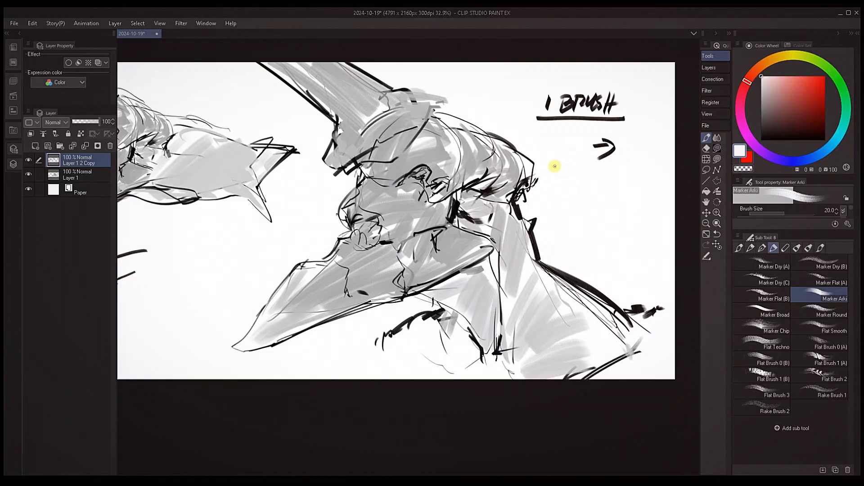
{"action": "key", "text": "bracketright"}
{"action": "key", "text": "bracketright"}
{"action": "key", "text": "bracketright"}
{"action": "key", "text": "bracketright"}
{"action": "left_click_drag", "start_coordinate": [325, 322], "coordinate": [454, 261]}
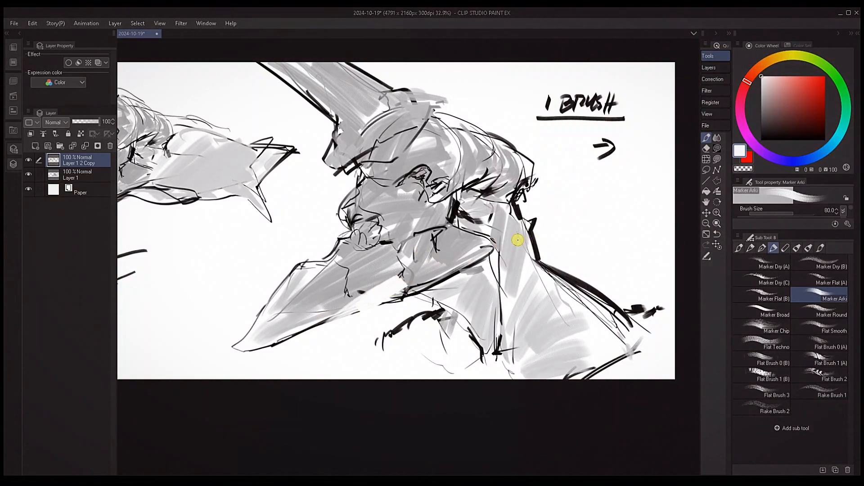
{"action": "key", "text": "ctrl+z"}
{"action": "left_click_drag", "start_coordinate": [395, 328], "coordinate": [490, 304]}
{"action": "left_click_drag", "start_coordinate": [579, 309], "coordinate": [534, 315]}
{"action": "left_click_drag", "start_coordinate": [485, 299], "coordinate": [485, 290]}
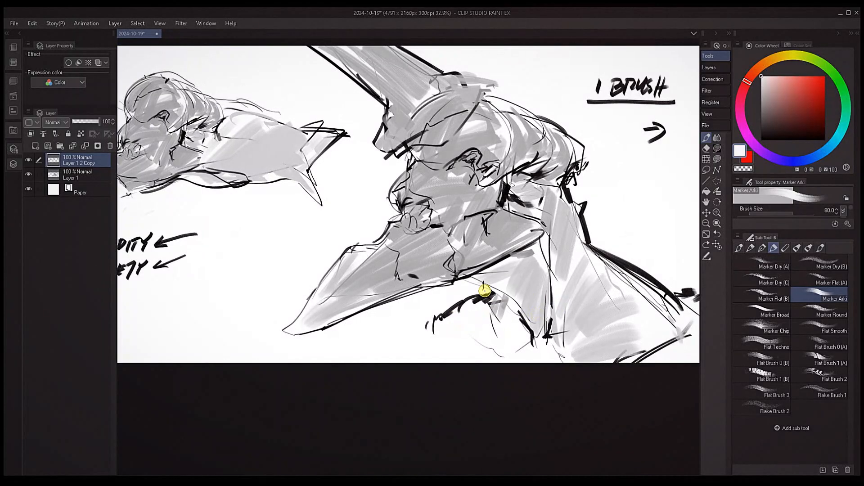
Sample black and add short strokes at the base of the throat and behind the shoulder with brush size 20
{"action": "left_click_drag", "start_coordinate": [548, 324], "coordinate": [476, 303]}
{"action": "key", "text": "bracketleft"}
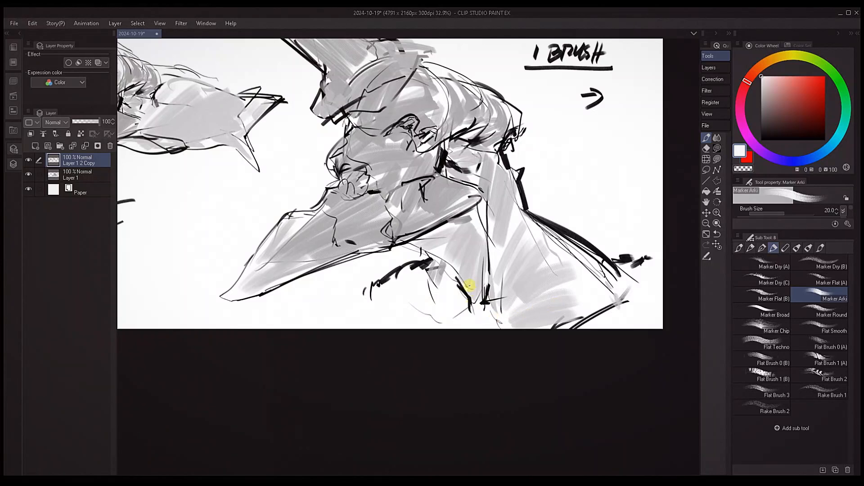
{"action": "left_click", "coordinate": [468, 287], "text": "alt"}
{"action": "left_click_drag", "start_coordinate": [434, 306], "coordinate": [445, 318]}
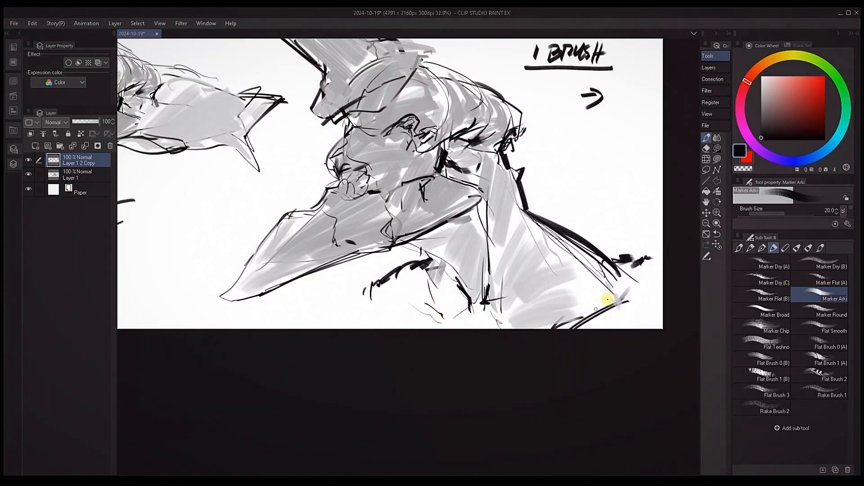
{"action": "mouse_move", "coordinate": [620, 270]}
{"action": "left_mouse_down"}
{"action": "mouse_move", "coordinate": [639, 267]}
{"action": "mouse_move", "coordinate": [630, 248]}
{"action": "mouse_move", "coordinate": [648, 243]}
{"action": "left_mouse_up"}
Thicken the ragged black marks under the chin and draw a thin curling line extending from the shoulder mark
{"action": "key", "text": "bracketright"}
{"action": "key", "text": "bracketright"}
{"action": "key", "text": "bracketright"}
{"action": "mouse_move", "coordinate": [382, 281]}
{"action": "left_mouse_down"}
{"action": "mouse_move", "coordinate": [391, 271]}
{"action": "mouse_move", "coordinate": [363, 270]}
{"action": "left_mouse_up"}
{"action": "key", "text": "bracketleft"}
{"action": "key", "text": "bracketleft"}
{"action": "key", "text": "bracketleft"}
{"action": "left_click_drag", "start_coordinate": [636, 276], "coordinate": [661, 283]}
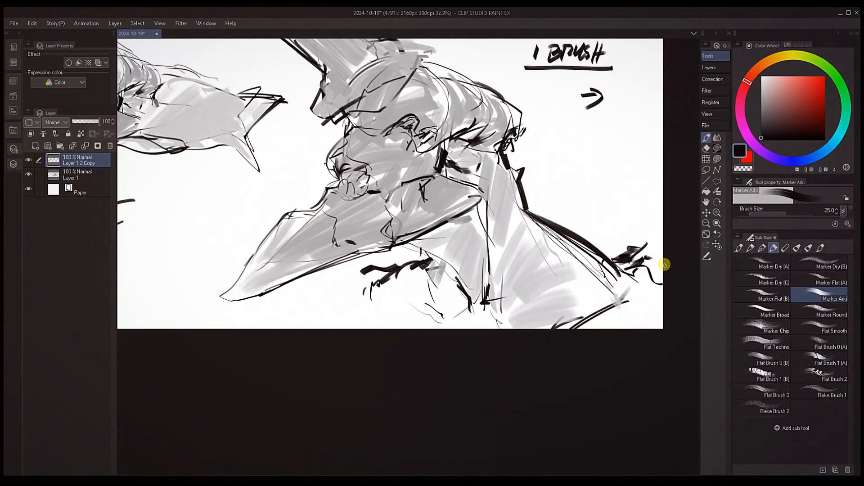
Sample tones from the drawing and shade the tuft behind the shoulder in gray
{"action": "left_click", "coordinate": [624, 237], "text": "alt"}
{"action": "mouse_move", "coordinate": [622, 260]}
{"action": "left_mouse_down"}
{"action": "mouse_move", "coordinate": [647, 251]}
{"action": "mouse_move", "coordinate": [627, 262]}
{"action": "mouse_move", "coordinate": [636, 263]}
{"action": "left_mouse_up"}
{"action": "left_click", "coordinate": [607, 262], "text": "alt"}
Cover the black front outline of the horn with sampled white at brush size 120 to narrow its silhouette
{"action": "key", "text": "bracketright"}
{"action": "key", "text": "bracketright"}
{"action": "key", "text": "bracketright"}
{"action": "key", "text": "bracketright"}
{"action": "key", "text": "bracketright"}
{"action": "mouse_move", "coordinate": [453, 241]}
{"action": "left_mouse_down"}
{"action": "mouse_move", "coordinate": [540, 247]}
{"action": "mouse_move", "coordinate": [537, 329]}
{"action": "left_mouse_up"}
{"action": "left_click", "coordinate": [360, 141], "text": "alt"}
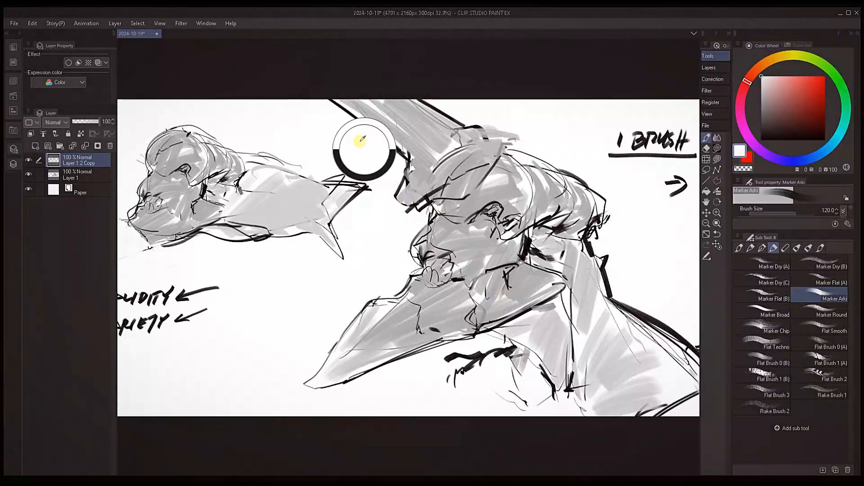
{"action": "mouse_move", "coordinate": [318, 101]}
{"action": "left_mouse_down"}
{"action": "mouse_move", "coordinate": [393, 143]}
{"action": "mouse_move", "coordinate": [378, 115]}
{"action": "left_mouse_up"}
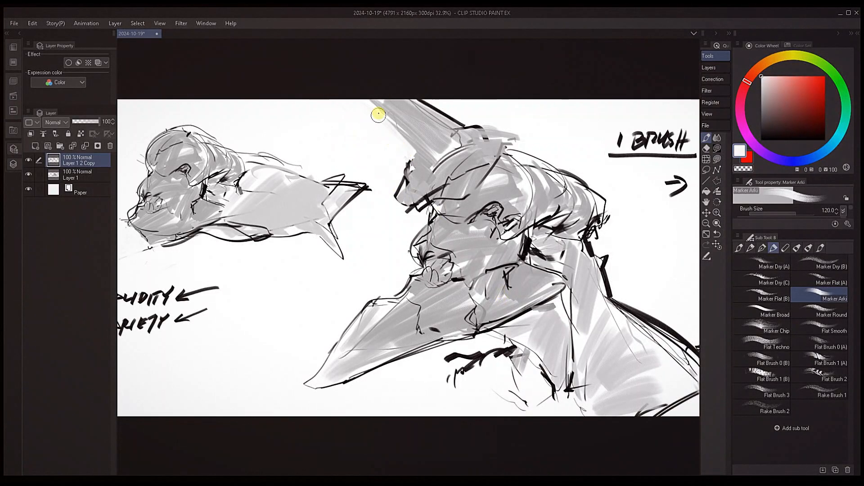
{"action": "left_click", "coordinate": [409, 168], "text": "alt"}
{"action": "left_click_drag", "start_coordinate": [408, 167], "coordinate": [414, 149]}
Refine the horn's front edge with a smaller brush and paint sampled gray over its rear outline
{"action": "key", "text": "bracketleft"}
{"action": "key", "text": "bracketleft"}
{"action": "key", "text": "bracketleft"}
{"action": "key", "text": "bracketleft"}
{"action": "key", "text": "bracketleft"}
{"action": "key", "text": "bracketleft"}
{"action": "key", "text": "bracketleft"}
{"action": "key", "text": "bracketleft"}
{"action": "left_click_drag", "start_coordinate": [368, 101], "coordinate": [418, 143]}
{"action": "left_click", "coordinate": [431, 126], "text": "alt"}
{"action": "key", "text": "bracketright"}
{"action": "key", "text": "bracketright"}
{"action": "key", "text": "bracketright"}
{"action": "left_click_drag", "start_coordinate": [411, 100], "coordinate": [446, 117]}
Flip the canvas view horizontally and rework the creases around the large creature's eye in black at brush size 20
{"action": "key", "text": "h"}
{"action": "mouse_move", "coordinate": [517, 408]}
{"action": "left_mouse_down"}
{"action": "mouse_move", "coordinate": [481, 343]}
{"action": "mouse_move", "coordinate": [551, 321]}
{"action": "left_mouse_up"}
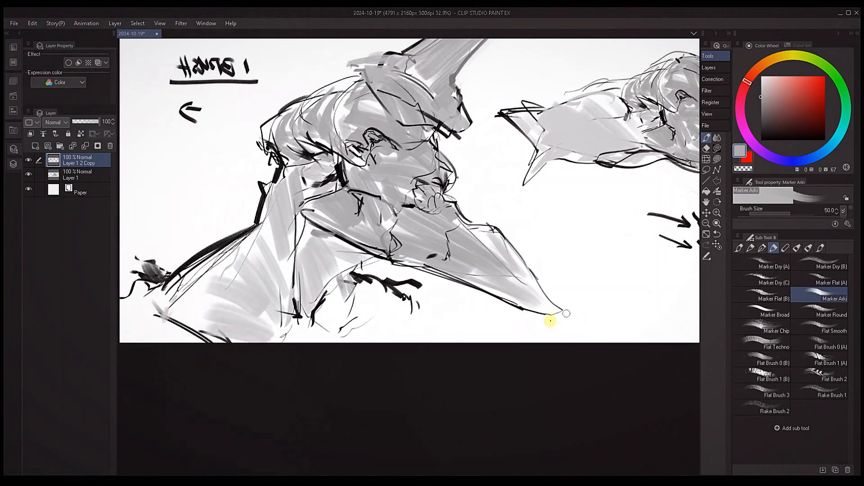
{"action": "left_click_drag", "start_coordinate": [438, 309], "coordinate": [528, 343]}
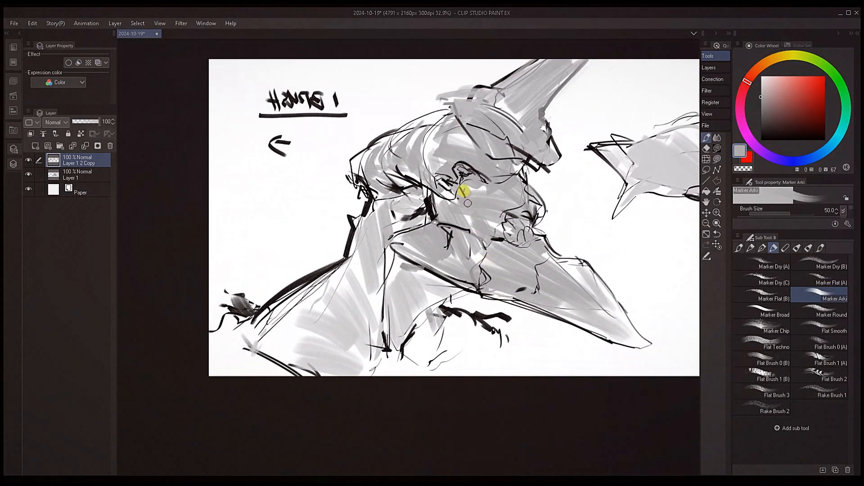
{"action": "left_click", "coordinate": [466, 167], "text": "alt"}
{"action": "left_click", "coordinate": [471, 174], "text": "alt"}
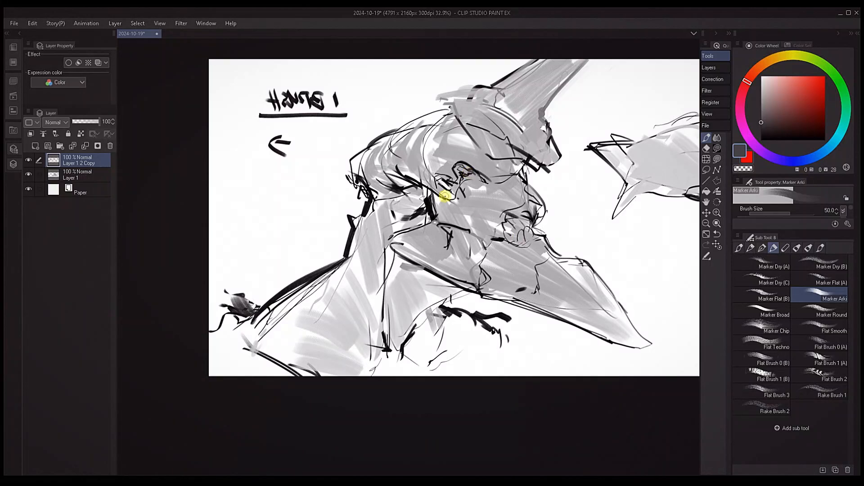
{"action": "left_click", "coordinate": [452, 180], "text": "alt"}
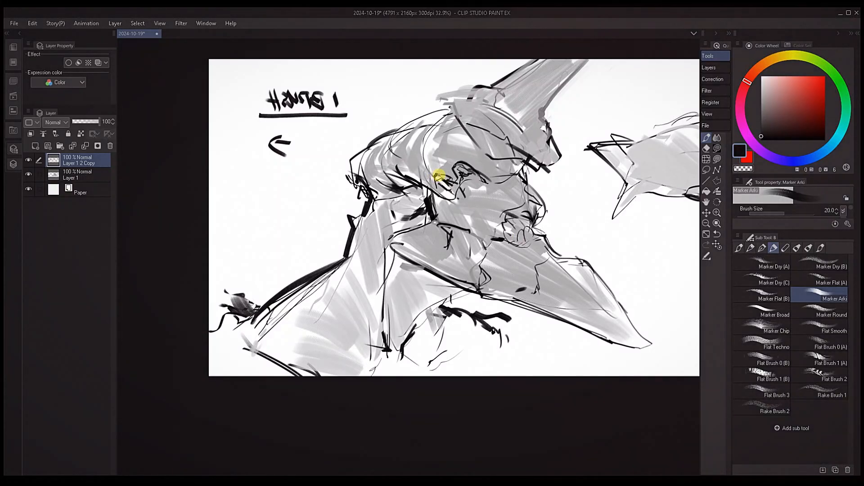
{"action": "key", "text": "bracketleft"}
{"action": "key", "text": "bracketright"}
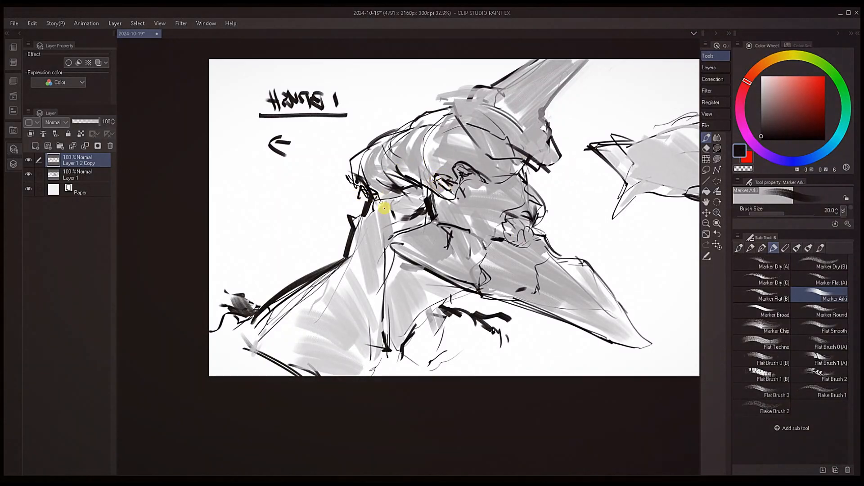
Add small dark marks under the jaw and extend the branching chin growth with a thin black stroke
{"action": "scroll", "coordinate": [370, 247], "scroll_direction": "down", "scroll_amount": 3}
{"action": "key", "text": "bracketleft"}
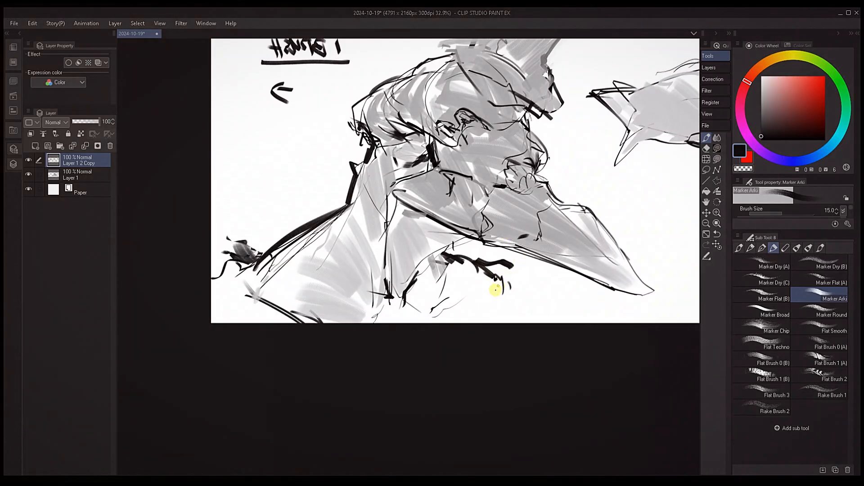
{"action": "left_click_drag", "start_coordinate": [502, 275], "coordinate": [452, 306]}
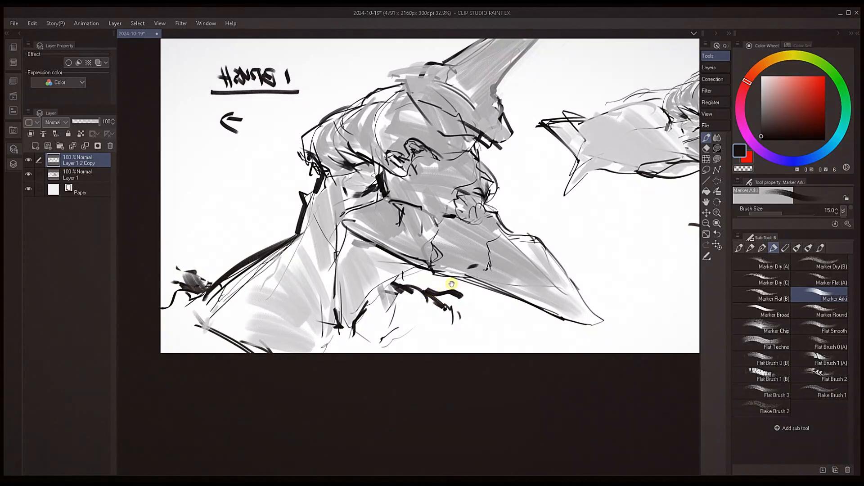
{"action": "left_click", "coordinate": [395, 290], "text": "alt"}
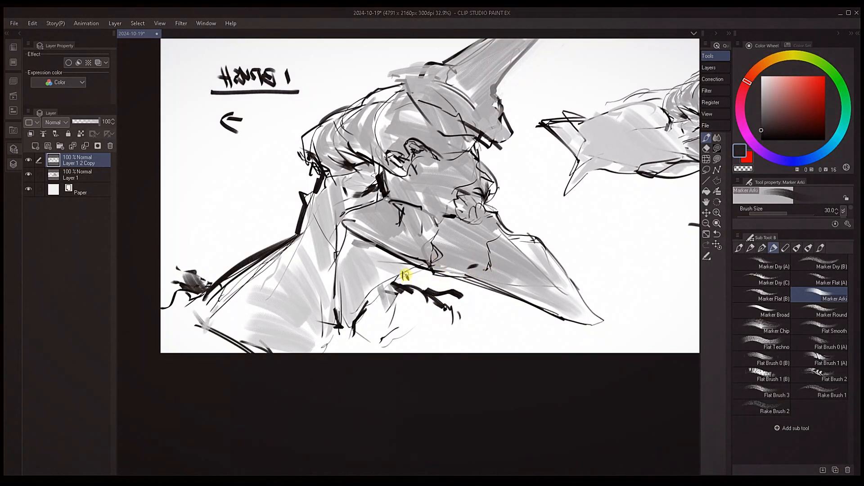
{"action": "left_click", "coordinate": [404, 287], "text": "alt"}
{"action": "left_click_drag", "start_coordinate": [434, 301], "coordinate": [473, 330]}
{"action": "key", "text": "bracketleft"}
{"action": "key", "text": "bracketleft"}
{"action": "key", "text": "bracketleft"}
{"action": "key", "text": "bracketleft"}
{"action": "key", "text": "bracketleft"}
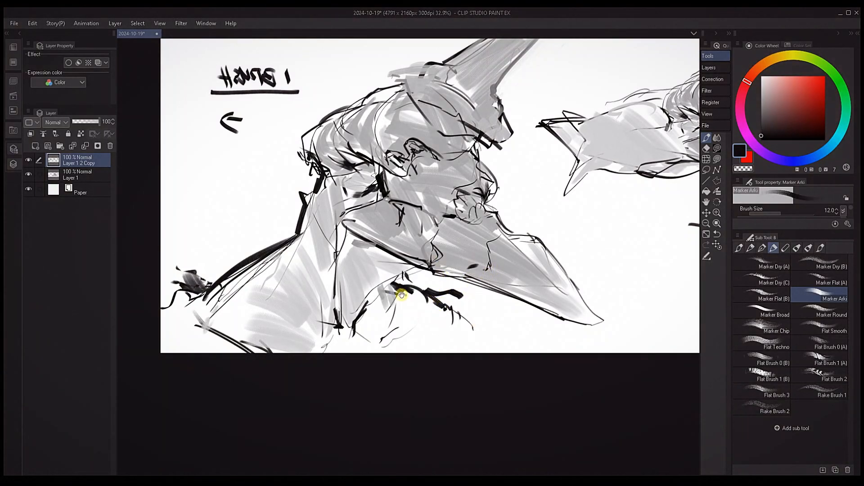
Add short black dashes beneath the curling shoulder line with brush size 40
{"action": "left_click_drag", "start_coordinate": [401, 294], "coordinate": [488, 292]}
{"action": "key", "text": "bracketright"}
{"action": "key", "text": "bracketright"}
{"action": "key", "text": "bracketright"}
{"action": "left_click_drag", "start_coordinate": [266, 312], "coordinate": [265, 322]}
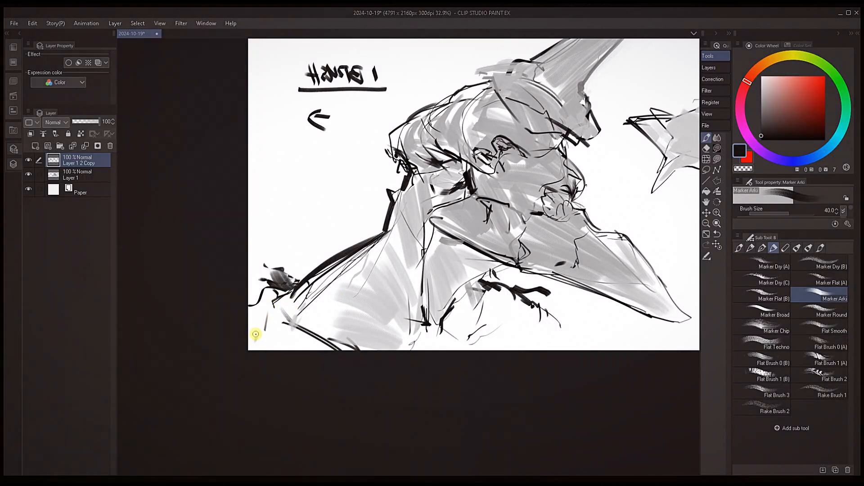
Sample gray and fill the empty area beneath the chin with broad diagonal shading strokes
{"action": "left_click", "coordinate": [470, 295], "text": "alt"}
{"action": "key", "text": "bracketright"}
{"action": "key", "text": "bracketright"}
{"action": "key", "text": "bracketright"}
{"action": "left_click_drag", "start_coordinate": [468, 290], "coordinate": [455, 334]}
{"action": "mouse_move", "coordinate": [513, 299]}
{"action": "left_mouse_down"}
{"action": "mouse_move", "coordinate": [473, 337]}
{"action": "mouse_move", "coordinate": [486, 345]}
{"action": "left_mouse_up"}
{"action": "left_click_drag", "start_coordinate": [544, 310], "coordinate": [490, 347]}
{"action": "left_click", "coordinate": [494, 290], "text": "alt"}
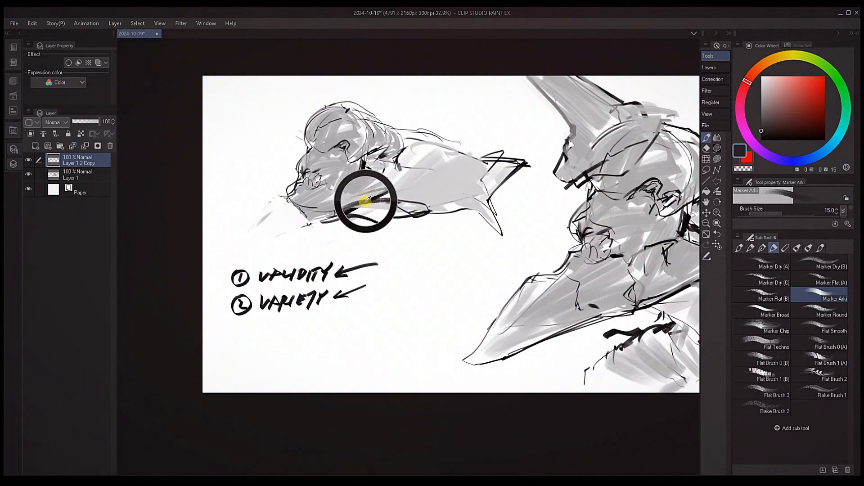
Refine the underside line of the fish-like creature with sampled tones at brush size 17
{"action": "mouse_move", "coordinate": [365, 199]}
{"action": "left_mouse_down", "text": "alt"}
{"action": "mouse_move", "coordinate": [388, 195]}
{"action": "mouse_move", "coordinate": [373, 200]}
{"action": "left_mouse_up", "text": "alt"}
{"action": "key", "text": "bracketright"}
{"action": "left_click_drag", "start_coordinate": [374, 201], "coordinate": [422, 207]}
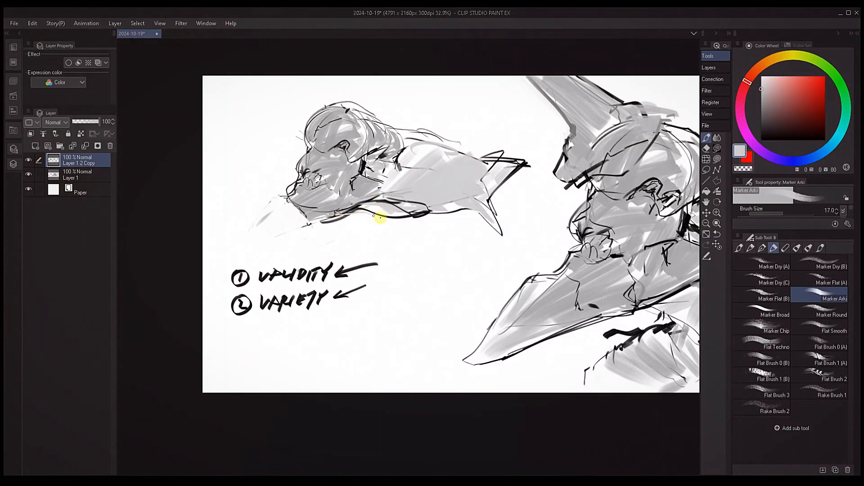
Draw black creases across the fish-like creature's snout and darken the fold behind its cheek, ending at brush size 12
{"action": "mouse_move", "coordinate": [304, 177]}
{"action": "left_mouse_down", "text": "alt"}
{"action": "mouse_move", "coordinate": [297, 169]}
{"action": "mouse_move", "coordinate": [320, 177]}
{"action": "mouse_move", "coordinate": [301, 180]}
{"action": "mouse_move", "coordinate": [325, 182]}
{"action": "left_mouse_up", "text": "alt"}
{"action": "key", "text": "bracketleft"}
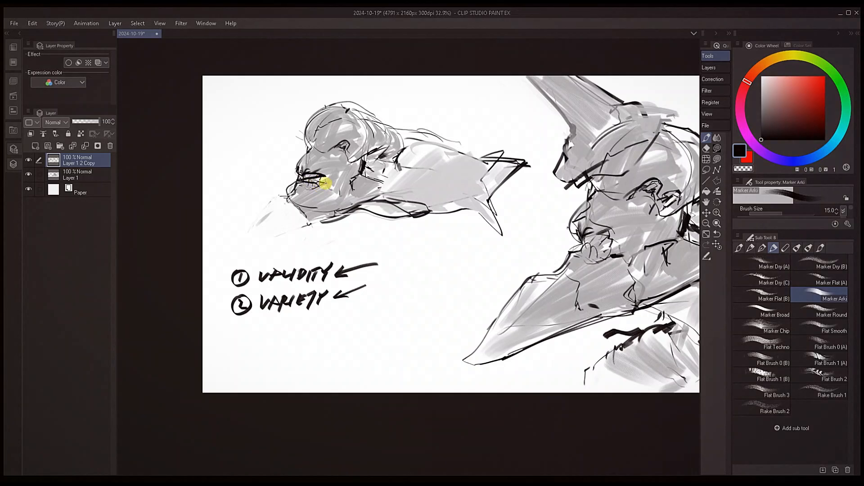
{"action": "key", "text": "bracketleft"}
{"action": "left_click_drag", "start_coordinate": [368, 149], "coordinate": [358, 171]}
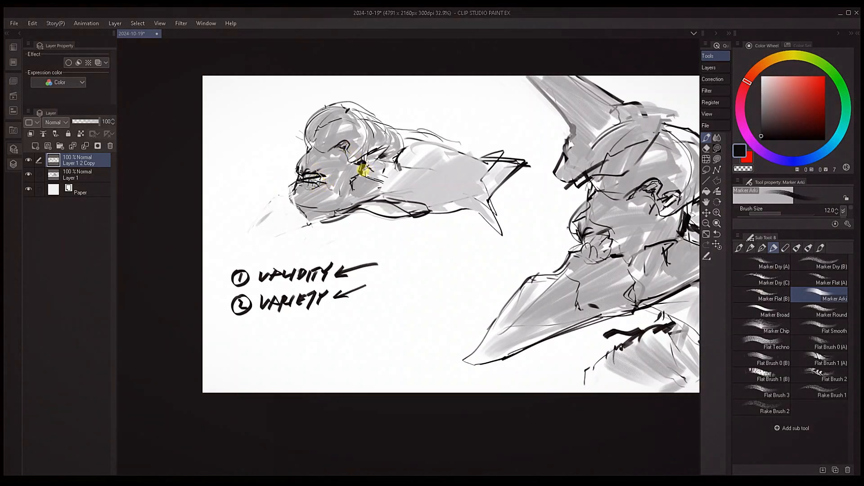
Sample dark gray and draw three thin curved contour lines across the fish-like creature's body with brush size 8
{"action": "mouse_move", "coordinate": [430, 219]}
{"action": "left_mouse_down"}
{"action": "mouse_move", "coordinate": [424, 236]}
{"action": "mouse_move", "coordinate": [437, 245]}
{"action": "left_mouse_up"}
{"action": "left_click", "coordinate": [361, 235], "text": "alt"}
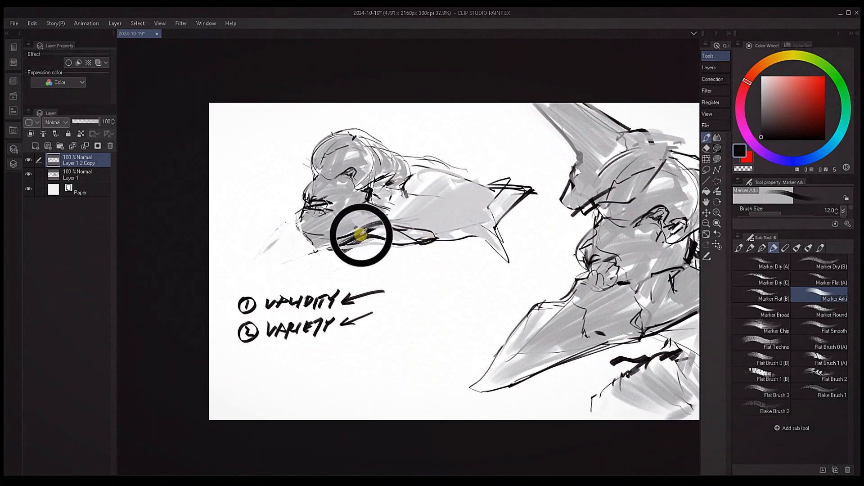
{"action": "key", "text": "bracketleft"}
{"action": "key", "text": "bracketleft"}
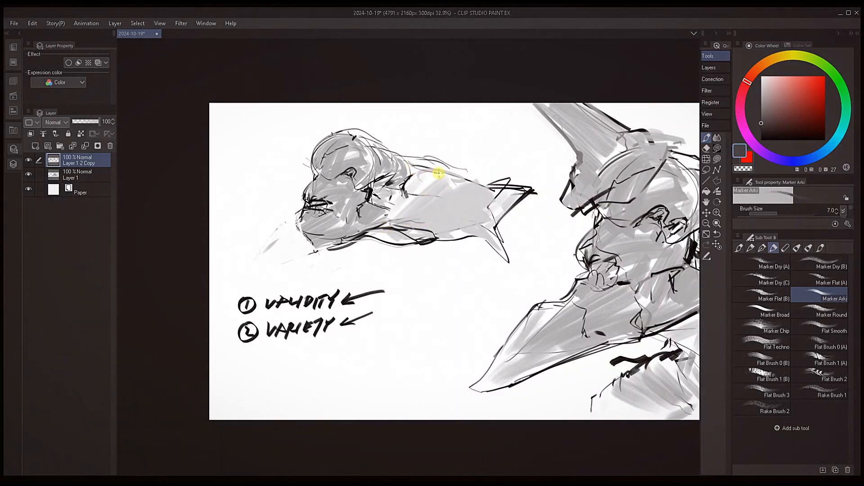
{"action": "key", "text": "bracketright"}
{"action": "left_click_drag", "start_coordinate": [411, 176], "coordinate": [393, 223]}
{"action": "left_click_drag", "start_coordinate": [427, 164], "coordinate": [414, 223]}
{"action": "left_click_drag", "start_coordinate": [459, 179], "coordinate": [451, 228]}
{"action": "left_click", "coordinate": [374, 227], "text": "alt"}
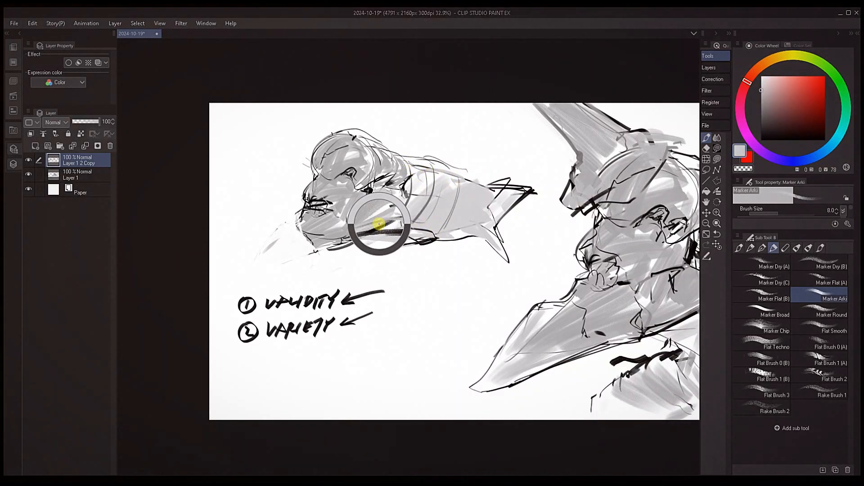
Touch up the underside line behind the fish-like creature's chin with sampled dark and light tones, using brush sizes 10 and 8
{"action": "left_click", "coordinate": [357, 227], "text": "alt"}
{"action": "key", "text": "bracketright"}
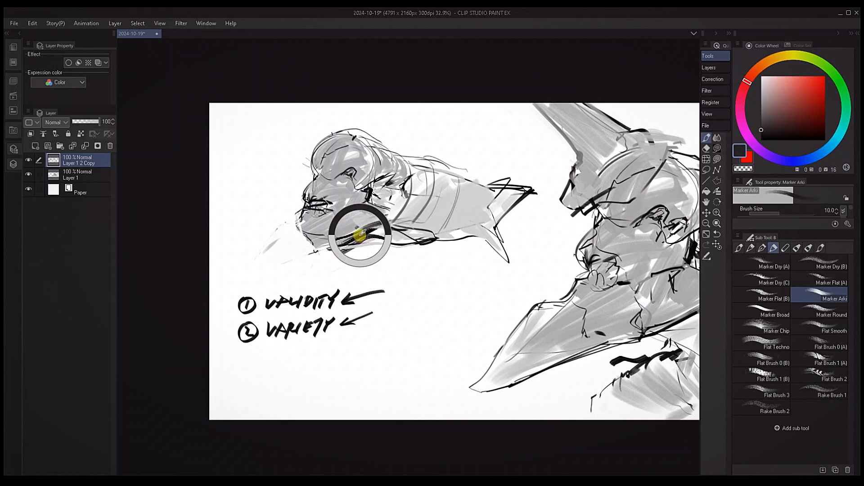
{"action": "left_click", "coordinate": [382, 227], "text": "alt"}
{"action": "key", "text": "bracketleft"}
{"action": "key", "text": "bracketleft"}
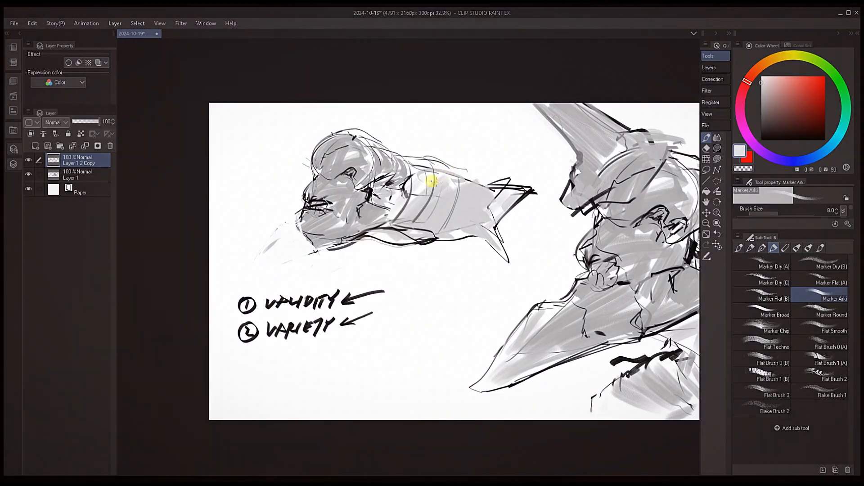
Extend the tail fin with dark lines along its upper edge and lower lobe at brush size 15
{"action": "key", "text": "bracketright"}
{"action": "key", "text": "bracketright"}
{"action": "key", "text": "bracketright"}
{"action": "key", "text": "bracketright"}
{"action": "mouse_move", "coordinate": [492, 197]}
{"action": "left_mouse_down", "text": "alt"}
{"action": "mouse_move", "coordinate": [521, 189]}
{"action": "mouse_move", "coordinate": [502, 179]}
{"action": "mouse_move", "coordinate": [546, 177]}
{"action": "left_mouse_up", "text": "alt"}
{"action": "left_click", "coordinate": [527, 193], "text": "alt"}
{"action": "left_click", "coordinate": [523, 193], "text": "alt"}
{"action": "key", "text": "bracketleft"}
{"action": "mouse_move", "coordinate": [423, 238]}
{"action": "left_mouse_down"}
{"action": "mouse_move", "coordinate": [477, 254]}
{"action": "mouse_move", "coordinate": [460, 250]}
{"action": "mouse_move", "coordinate": [488, 265]}
{"action": "mouse_move", "coordinate": [496, 229]}
{"action": "mouse_move", "coordinate": [475, 254]}
{"action": "mouse_move", "coordinate": [494, 272]}
{"action": "left_mouse_up"}
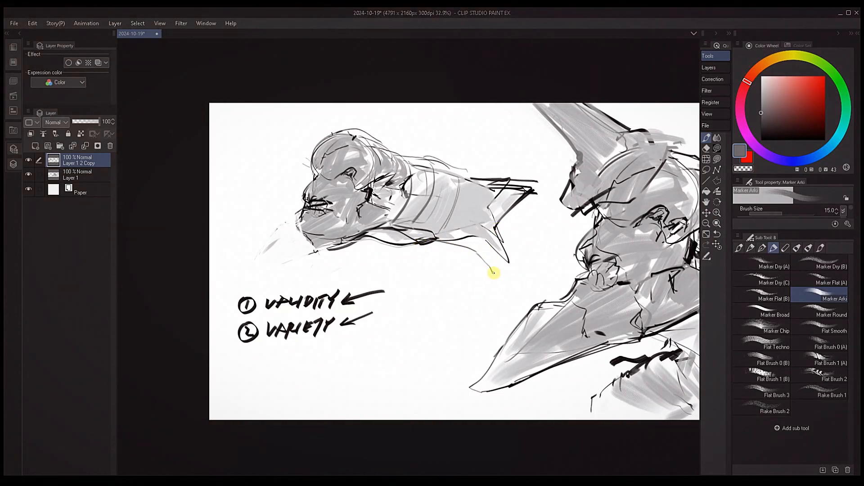
{"action": "left_click_drag", "start_coordinate": [498, 224], "coordinate": [503, 273]}
{"action": "left_click", "coordinate": [524, 197], "text": "alt"}
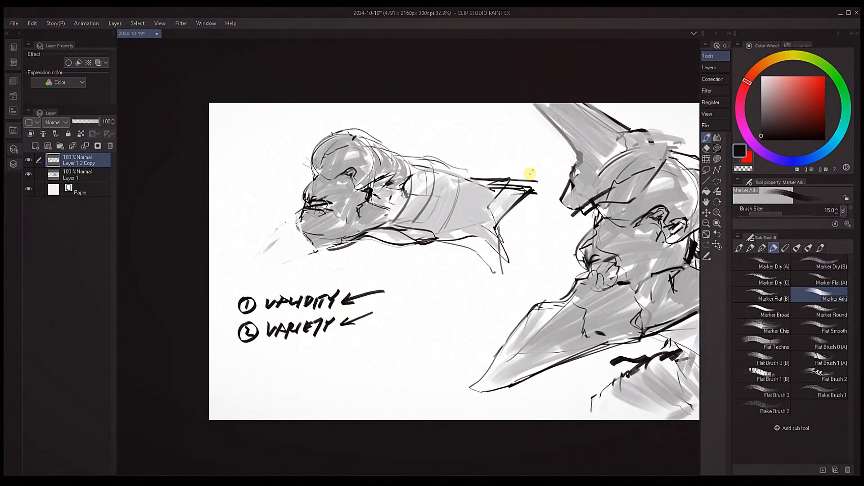
Strengthen the rear edge of the tail's lower lobe with near-black strokes, ending at brush size 20
{"action": "key", "text": "bracketleft"}
{"action": "key", "text": "bracketleft"}
{"action": "mouse_move", "coordinate": [506, 187]}
{"action": "left_mouse_down"}
{"action": "mouse_move", "coordinate": [536, 181]}
{"action": "mouse_move", "coordinate": [497, 228]}
{"action": "mouse_move", "coordinate": [506, 276]}
{"action": "left_mouse_up"}
{"action": "key", "text": "bracketright"}
{"action": "key", "text": "bracketright"}
{"action": "key", "text": "bracketright"}
{"action": "key", "text": "bracketright"}
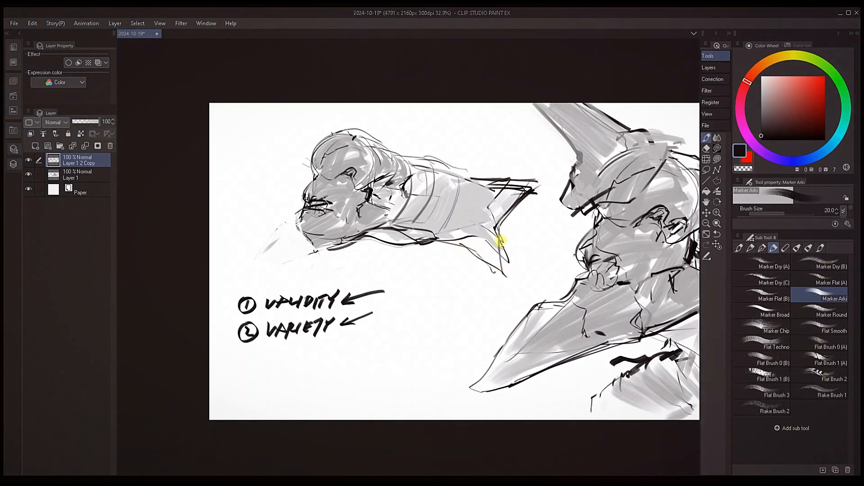
{"action": "left_click_drag", "start_coordinate": [499, 234], "coordinate": [512, 271]}
Sample light gray and shade the extended lower tail lobe with a broad brush of size 80
{"action": "left_click", "coordinate": [464, 234], "text": "alt"}
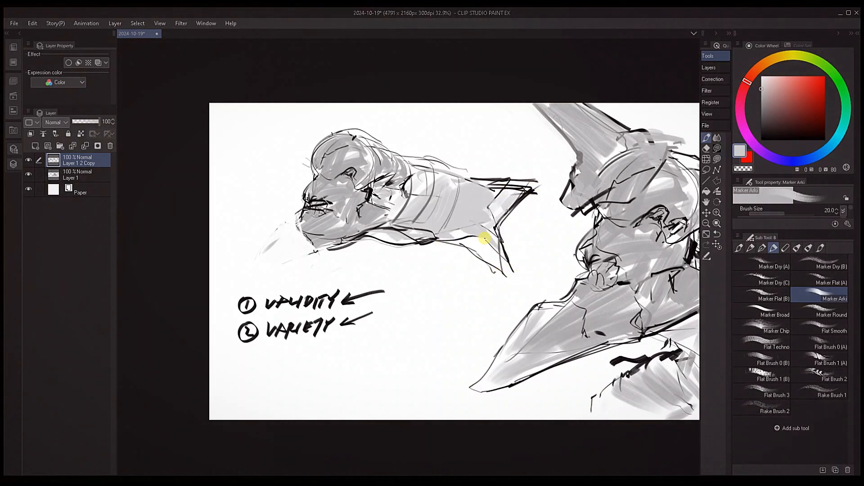
{"action": "key", "text": "bracketright"}
{"action": "key", "text": "bracketright"}
{"action": "key", "text": "bracketright"}
{"action": "left_click", "coordinate": [472, 230], "text": "alt"}
{"action": "mouse_move", "coordinate": [471, 250]}
{"action": "left_mouse_down"}
{"action": "mouse_move", "coordinate": [487, 235]}
{"action": "mouse_move", "coordinate": [505, 271]}
{"action": "left_mouse_up"}
{"action": "key", "text": "bracketleft"}
{"action": "key", "text": "bracketleft"}
{"action": "key", "text": "bracketleft"}
Sample tones from the belly and draw a dark gray line from the underside to the tail notch at brush size 25
{"action": "left_click", "coordinate": [431, 239], "text": "alt"}
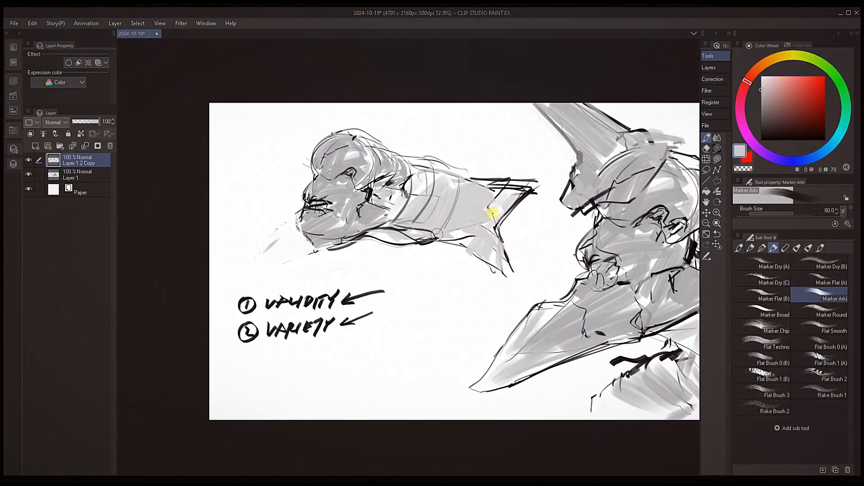
{"action": "left_click", "coordinate": [435, 237], "text": "alt"}
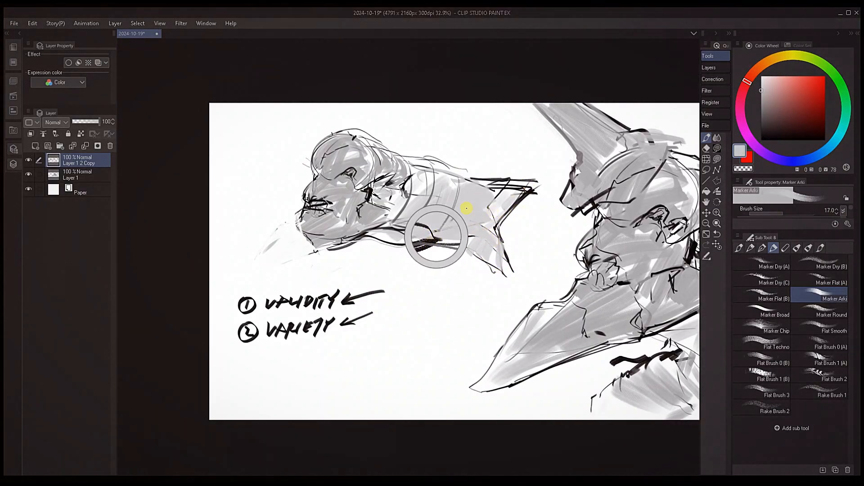
{"action": "left_click_drag", "start_coordinate": [505, 214], "coordinate": [489, 220]}
{"action": "key", "text": "bracketright"}
{"action": "left_click", "coordinate": [435, 239], "text": "alt"}
{"action": "mouse_move", "coordinate": [428, 237]}
{"action": "left_mouse_down"}
{"action": "mouse_move", "coordinate": [465, 217]}
{"action": "mouse_move", "coordinate": [492, 219]}
{"action": "left_mouse_up"}
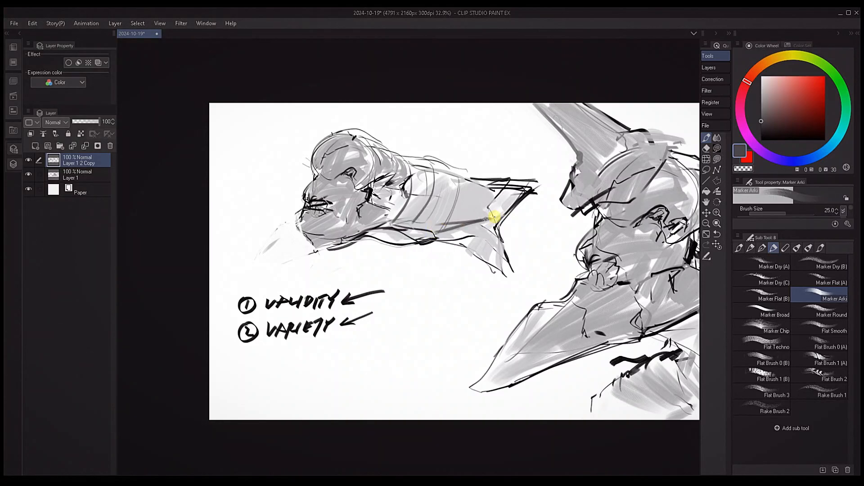
Sample dark gray from the tail and reinforce its upper edge and the lower lobe's rear edge
{"action": "left_click", "coordinate": [521, 194], "text": "alt"}
{"action": "key", "text": "bracketleft"}
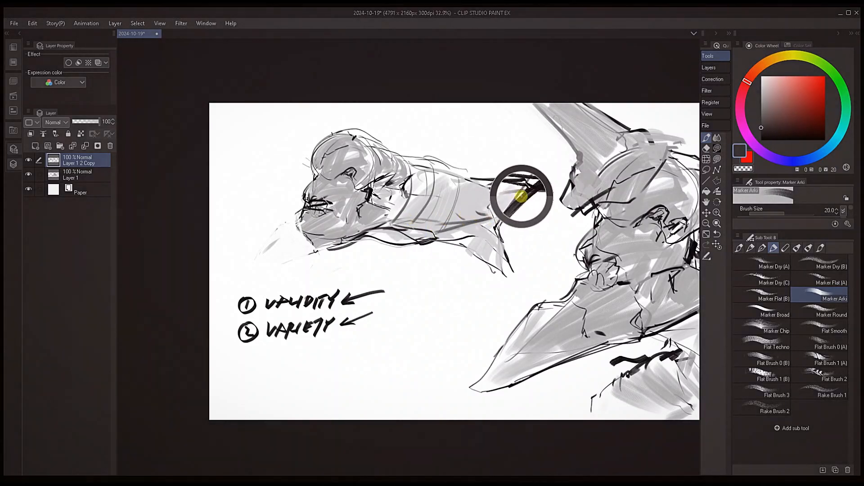
{"action": "left_click_drag", "start_coordinate": [489, 180], "coordinate": [535, 182]}
{"action": "left_click_drag", "start_coordinate": [495, 224], "coordinate": [500, 269]}
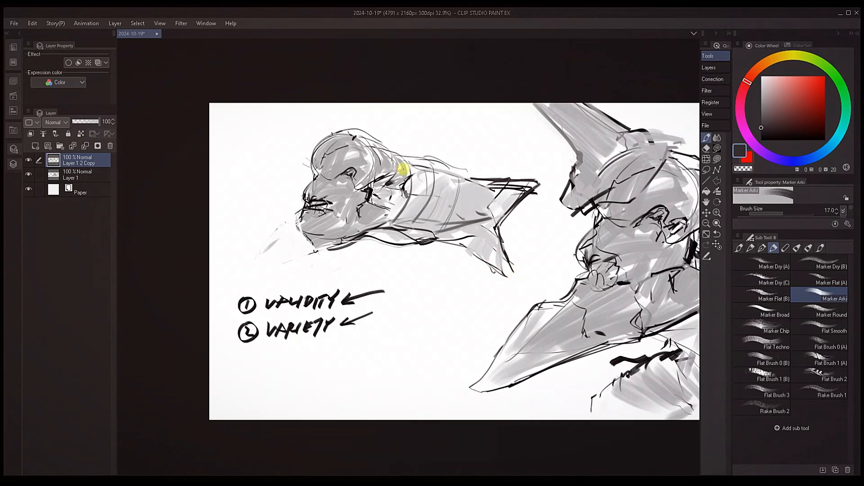
Sketch a fin line rising off the fish-like creature's back at brush size 17 and soften it with white
{"action": "mouse_move", "coordinate": [378, 152]}
{"action": "left_mouse_down"}
{"action": "mouse_move", "coordinate": [432, 156]}
{"action": "mouse_move", "coordinate": [459, 144]}
{"action": "left_mouse_up"}
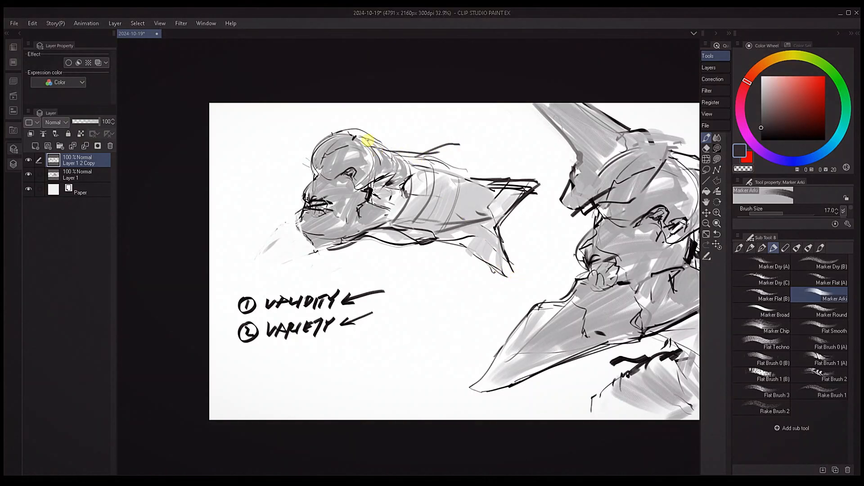
{"action": "mouse_move", "coordinate": [353, 134]}
{"action": "left_mouse_down"}
{"action": "mouse_move", "coordinate": [390, 152]}
{"action": "mouse_move", "coordinate": [458, 143]}
{"action": "mouse_move", "coordinate": [443, 151]}
{"action": "left_mouse_up"}
{"action": "left_click", "coordinate": [418, 143], "text": "alt"}
{"action": "key", "text": "bracketright"}
Sample dark tones near the cheek and add short crease marks on the jaw, using brush size 15
{"action": "left_click", "coordinate": [380, 185], "text": "alt"}
{"action": "key", "text": "bracketleft"}
{"action": "key", "text": "bracketleft"}
{"action": "left_click_drag", "start_coordinate": [360, 208], "coordinate": [350, 220]}
{"action": "left_click", "coordinate": [370, 191], "text": "alt"}
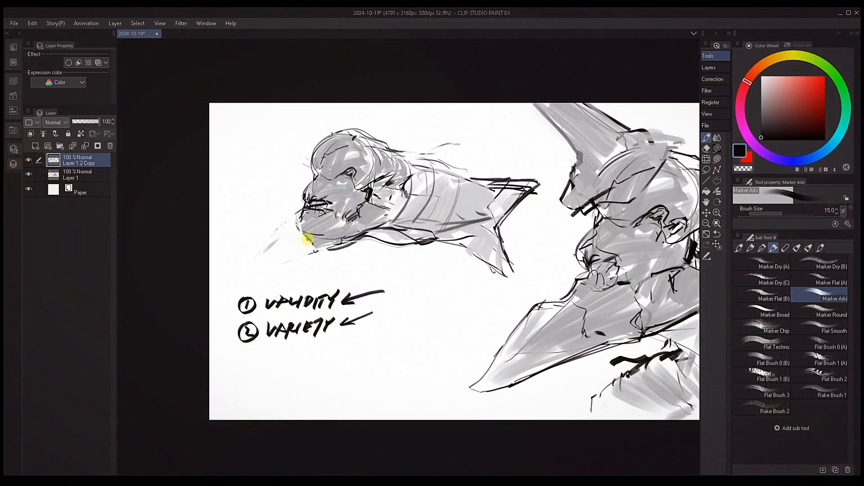
Refine the jaw's underside line with sampled tones at brush size 15 and rework the lower tail tip at size 12
{"action": "left_click", "coordinate": [361, 234], "text": "alt"}
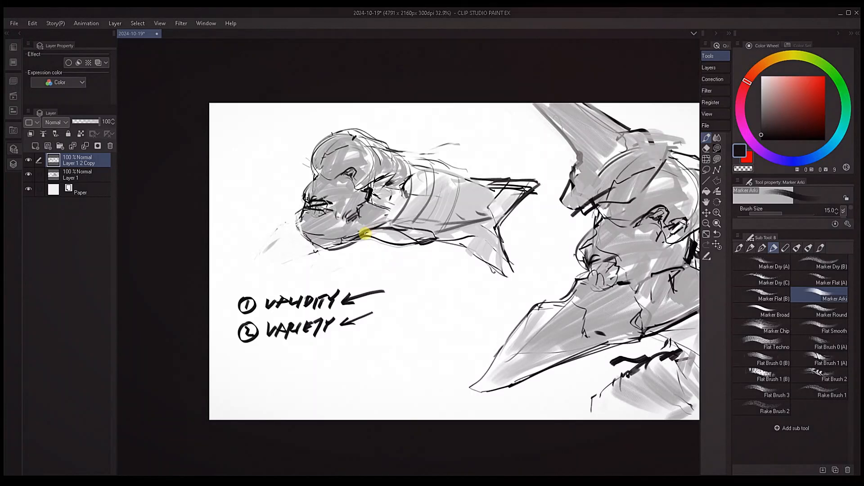
{"action": "left_click", "coordinate": [362, 234], "text": "alt"}
{"action": "left_click", "coordinate": [361, 235], "text": "alt"}
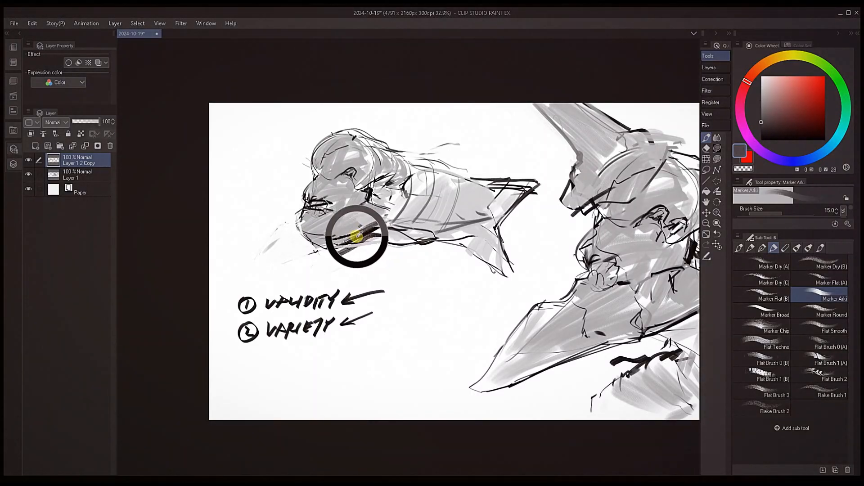
{"action": "left_click", "coordinate": [432, 240], "text": "alt"}
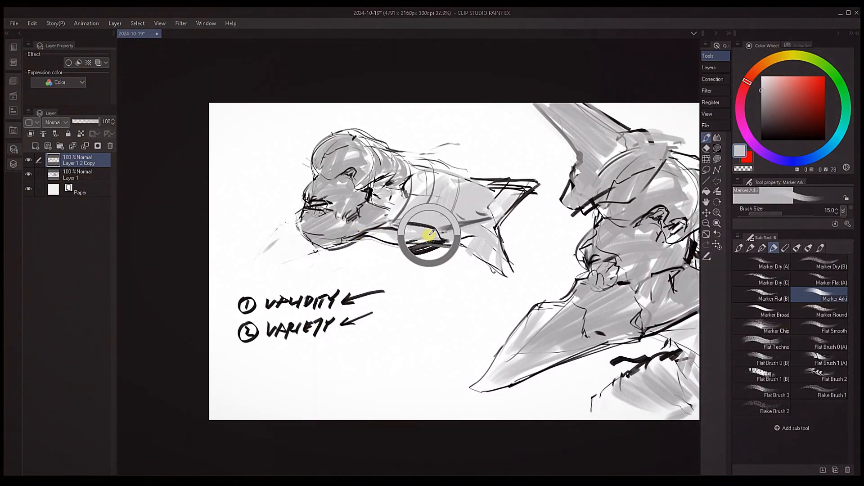
{"action": "left_click_drag", "start_coordinate": [472, 263], "coordinate": [510, 279]}
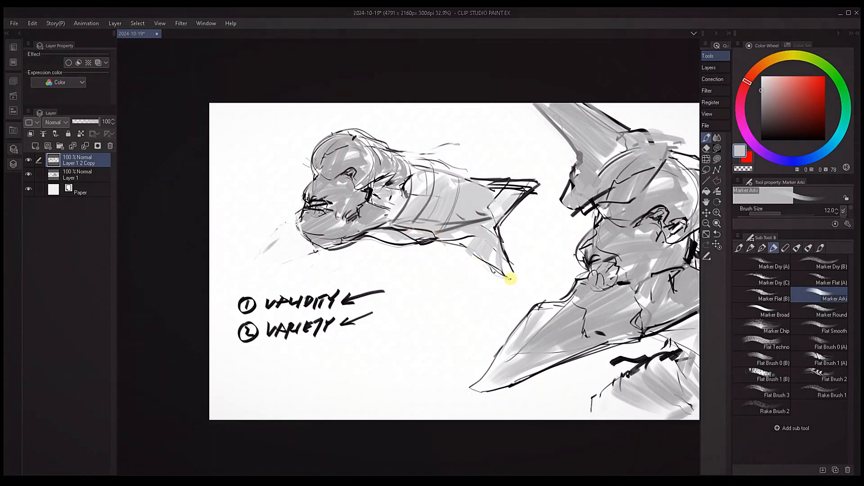
Rework the belly contour with light gray at brush size 17 and paint white over its lower edge to slim it
{"action": "key", "text": "bracketright"}
{"action": "key", "text": "bracketright"}
{"action": "left_click_drag", "start_coordinate": [407, 222], "coordinate": [444, 263]}
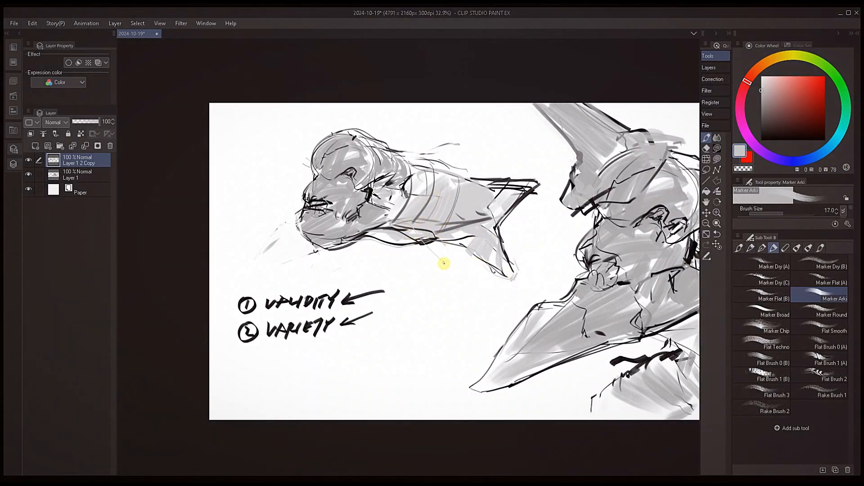
{"action": "left_click", "coordinate": [464, 225], "text": "alt"}
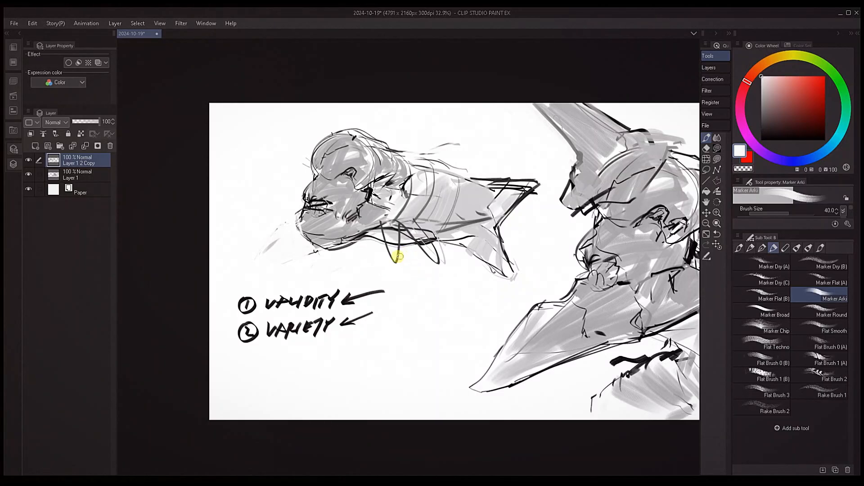
{"action": "mouse_move", "coordinate": [399, 256]}
{"action": "left_mouse_down"}
{"action": "mouse_move", "coordinate": [444, 250]}
{"action": "mouse_move", "coordinate": [387, 243]}
{"action": "mouse_move", "coordinate": [453, 244]}
{"action": "mouse_move", "coordinate": [430, 250]}
{"action": "left_mouse_up"}
{"action": "key", "text": "bracketright"}
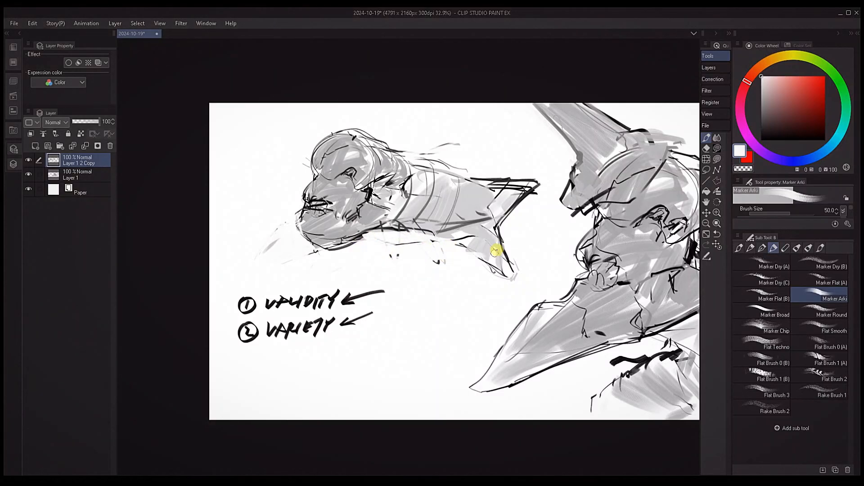
Flip the canvas view horizontally and redraw the fish-like creature's underside with a sampled dark line
{"action": "key", "text": "h"}
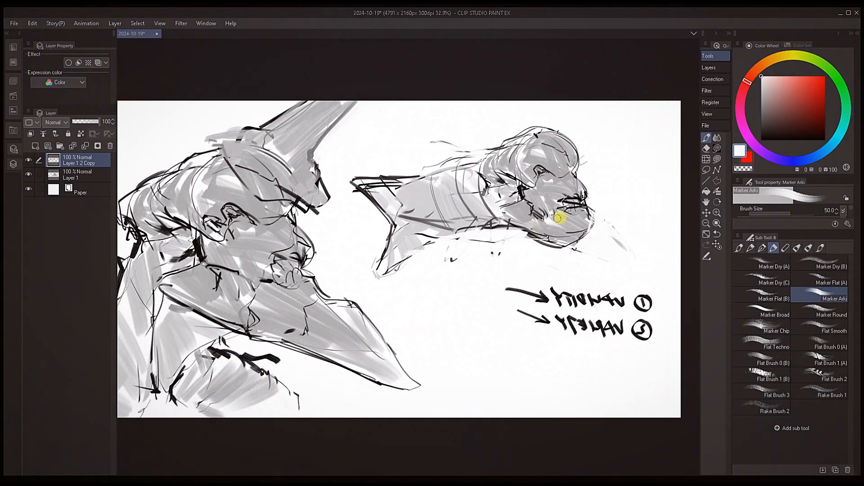
{"action": "left_click", "coordinate": [491, 222], "text": "alt"}
{"action": "key", "text": "bracketleft"}
{"action": "key", "text": "bracketleft"}
{"action": "key", "text": "bracketleft"}
{"action": "key", "text": "bracketleft"}
{"action": "mouse_move", "coordinate": [411, 256]}
{"action": "left_mouse_down"}
{"action": "mouse_move", "coordinate": [469, 234]}
{"action": "mouse_move", "coordinate": [503, 235]}
{"action": "left_mouse_up"}
Outline a small fin on the fish-like creature's back and continue the upper body line toward the tail
{"action": "key", "text": "bracketleft"}
{"action": "key", "text": "bracketleft"}
{"action": "key", "text": "bracketleft"}
{"action": "key", "text": "bracketleft"}
{"action": "left_click_drag", "start_coordinate": [505, 145], "coordinate": [437, 164]}
{"action": "mouse_move", "coordinate": [450, 172]}
{"action": "left_mouse_down"}
{"action": "mouse_move", "coordinate": [357, 188]}
{"action": "mouse_move", "coordinate": [387, 193]}
{"action": "left_mouse_up"}
Sample white and paint out the outer part of the upper tail lobe at brush size 80
{"action": "left_click", "coordinate": [391, 176], "text": "alt"}
{"action": "key", "text": "bracketright"}
{"action": "key", "text": "bracketright"}
{"action": "key", "text": "bracketright"}
{"action": "key", "text": "bracketright"}
{"action": "key", "text": "bracketright"}
{"action": "key", "text": "bracketright"}
{"action": "key", "text": "bracketright"}
{"action": "key", "text": "bracketright"}
{"action": "key", "text": "bracketright"}
{"action": "key", "text": "bracketright"}
{"action": "key", "text": "bracketright"}
{"action": "mouse_move", "coordinate": [386, 189]}
{"action": "left_mouse_down"}
{"action": "mouse_move", "coordinate": [442, 177]}
{"action": "mouse_move", "coordinate": [407, 194]}
{"action": "left_mouse_up"}
Sample a dark tone and draw an arrow pointing at the fish-like creature's head with brush size 17
{"action": "left_click", "coordinate": [561, 198], "text": "alt"}
{"action": "key", "text": "bracketleft"}
{"action": "key", "text": "bracketleft"}
{"action": "key", "text": "bracketleft"}
{"action": "key", "text": "bracketleft"}
{"action": "key", "text": "bracketleft"}
{"action": "key", "text": "bracketleft"}
{"action": "key", "text": "bracketleft"}
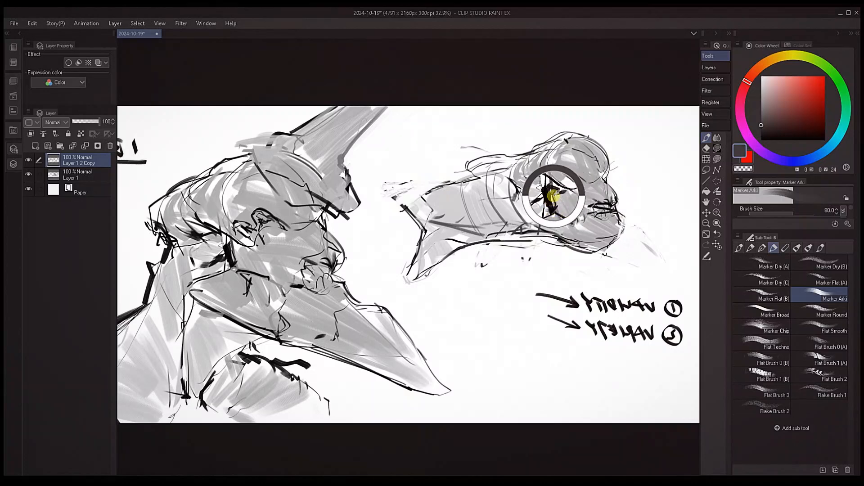
{"action": "mouse_move", "coordinate": [650, 129]}
{"action": "left_mouse_down"}
{"action": "mouse_move", "coordinate": [622, 154]}
{"action": "mouse_move", "coordinate": [638, 156]}
{"action": "left_mouse_up"}
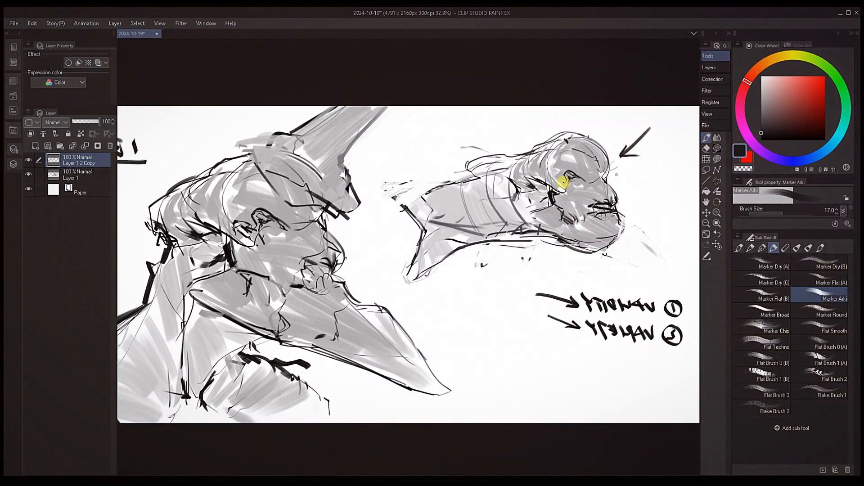
Redraw the upper tail edge and its blunt end with dark strokes at brush size 15
{"action": "key", "text": "bracketleft"}
{"action": "left_click_drag", "start_coordinate": [403, 199], "coordinate": [452, 196]}
{"action": "key", "text": "bracketleft"}
{"action": "mouse_move", "coordinate": [506, 180]}
{"action": "left_mouse_down"}
{"action": "mouse_move", "coordinate": [483, 185]}
{"action": "mouse_move", "coordinate": [451, 207]}
{"action": "left_mouse_up"}
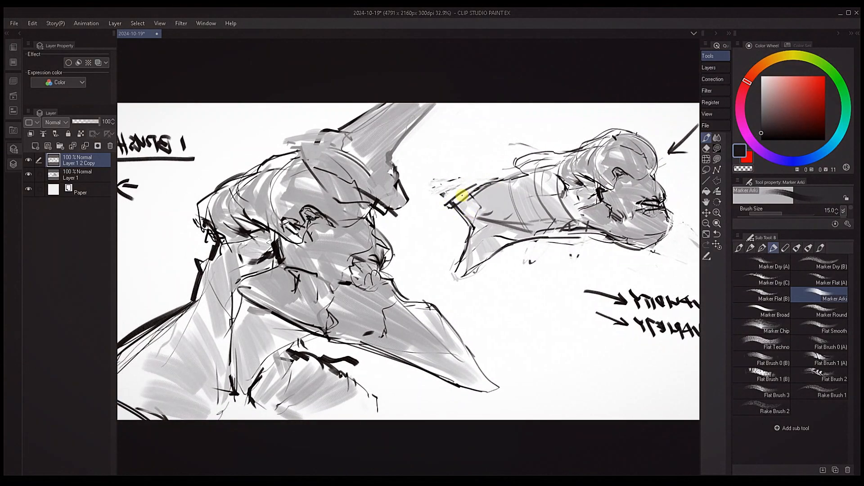
Draw a straighter lower tail edge in black and paint out the old lobe and underside with white at brush size 25
{"action": "mouse_move", "coordinate": [534, 242]}
{"action": "left_mouse_down"}
{"action": "mouse_move", "coordinate": [444, 259]}
{"action": "mouse_move", "coordinate": [517, 234]}
{"action": "left_mouse_up"}
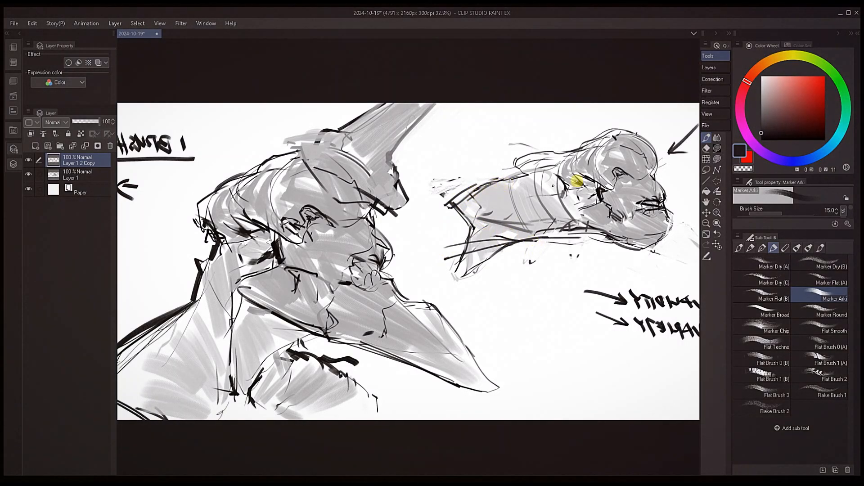
{"action": "left_click_drag", "start_coordinate": [582, 234], "coordinate": [542, 239]}
{"action": "left_click", "coordinate": [496, 268], "text": "alt"}
{"action": "mouse_move", "coordinate": [497, 254]}
{"action": "left_mouse_down"}
{"action": "mouse_move", "coordinate": [457, 269]}
{"action": "mouse_move", "coordinate": [462, 275]}
{"action": "left_mouse_up"}
{"action": "key", "text": "bracketright"}
{"action": "key", "text": "bracketright"}
{"action": "key", "text": "bracketright"}
{"action": "left_click_drag", "start_coordinate": [592, 261], "coordinate": [546, 267]}
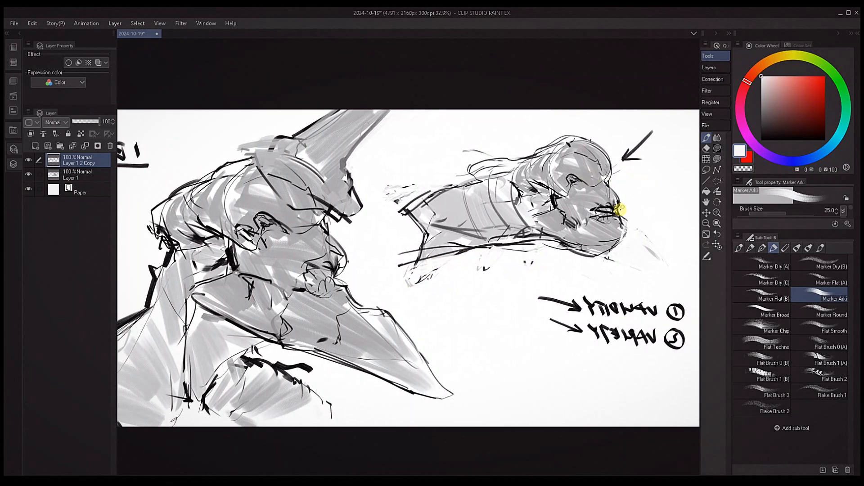
Sample tones around the fish-like creature's mouth and retouch its dark creases at brush size 12
{"action": "left_click", "coordinate": [620, 214], "text": "alt"}
{"action": "key", "text": "bracketleft"}
{"action": "key", "text": "bracketleft"}
{"action": "key", "text": "bracketleft"}
{"action": "key", "text": "bracketleft"}
{"action": "key", "text": "bracketleft"}
{"action": "left_click", "coordinate": [612, 208], "text": "alt"}
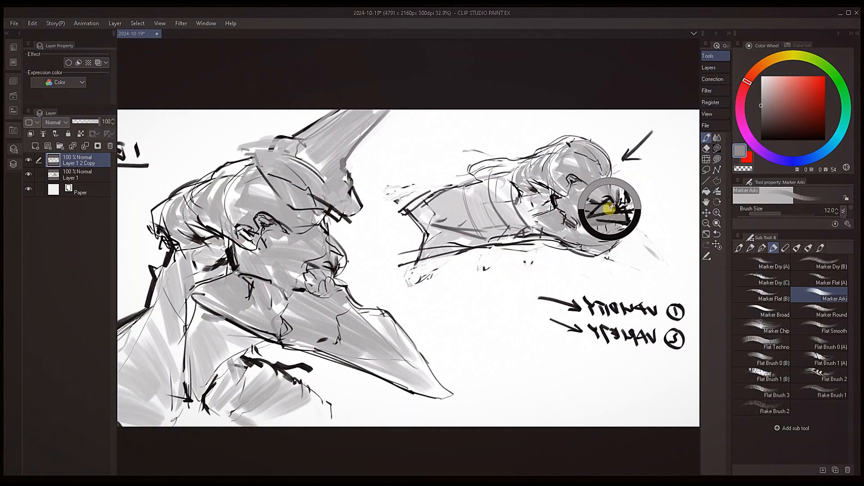
{"action": "key", "text": "bracketright"}
Sample black from the eye and thicken the upper tip of the tail with bold strokes
{"action": "left_click", "coordinate": [569, 177], "text": "alt"}
{"action": "key", "text": "bracketright"}
{"action": "key", "text": "bracketright"}
{"action": "key", "text": "bracketright"}
{"action": "key", "text": "bracketright"}
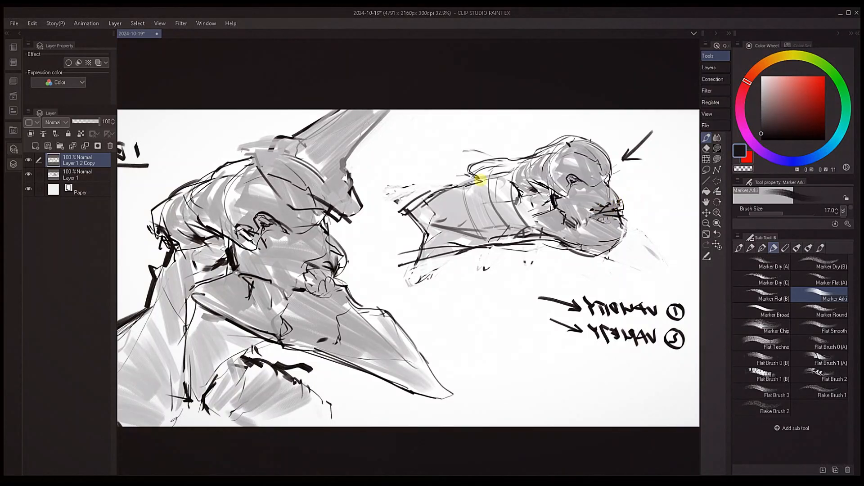
{"action": "left_click_drag", "start_coordinate": [431, 192], "coordinate": [396, 206]}
Fill the inside of the forked tail with sampled light gray at brush sizes 40 and 30
{"action": "left_click", "coordinate": [436, 235], "text": "alt"}
{"action": "key", "text": "bracketright"}
{"action": "key", "text": "bracketright"}
{"action": "mouse_move", "coordinate": [426, 233]}
{"action": "left_mouse_down"}
{"action": "mouse_move", "coordinate": [404, 272]}
{"action": "mouse_move", "coordinate": [463, 237]}
{"action": "mouse_move", "coordinate": [410, 263]}
{"action": "left_mouse_up"}
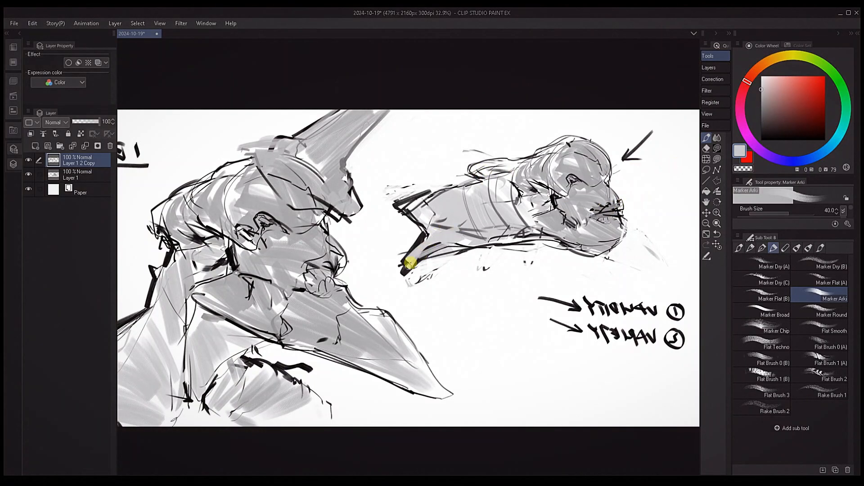
{"action": "left_click_drag", "start_coordinate": [426, 207], "coordinate": [457, 190]}
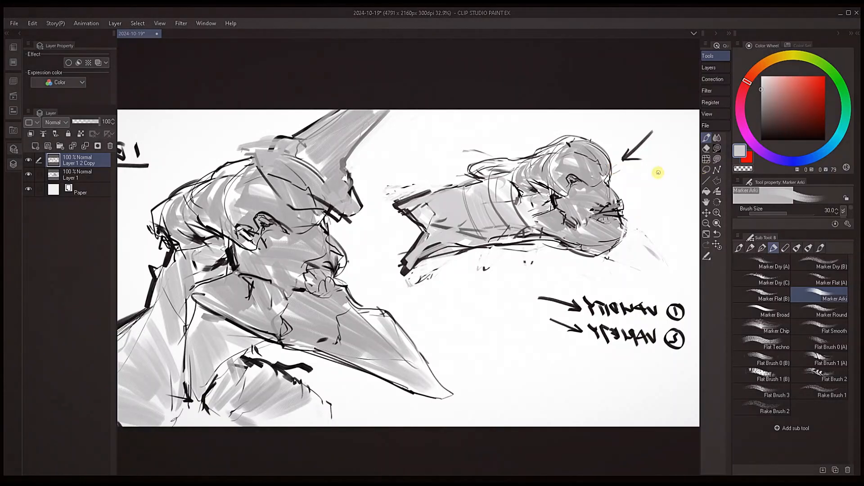
Flip the canvas view back and touch up the gray shading on the horned creature's neck at brush size 30
{"action": "key", "text": "h"}
{"action": "left_click_drag", "start_coordinate": [544, 217], "coordinate": [565, 196]}
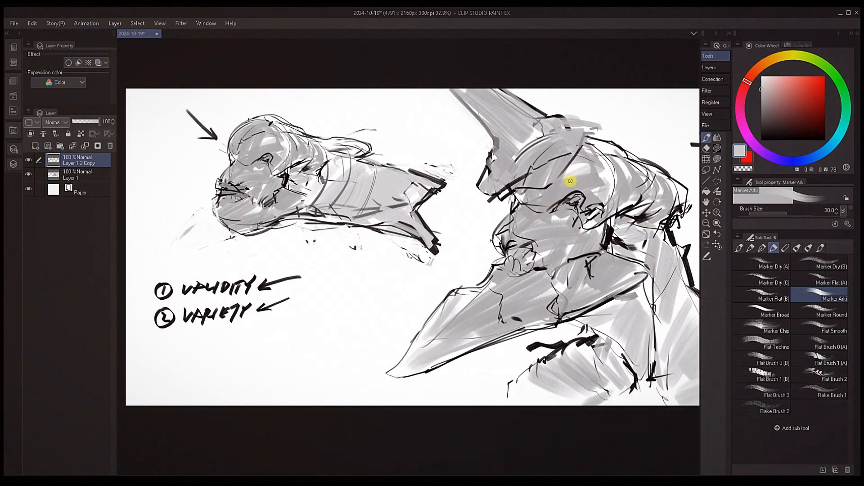
{"action": "mouse_move", "coordinate": [604, 279]}
{"action": "left_mouse_down"}
{"action": "mouse_move", "coordinate": [553, 263]}
{"action": "mouse_move", "coordinate": [560, 276]}
{"action": "left_mouse_up"}
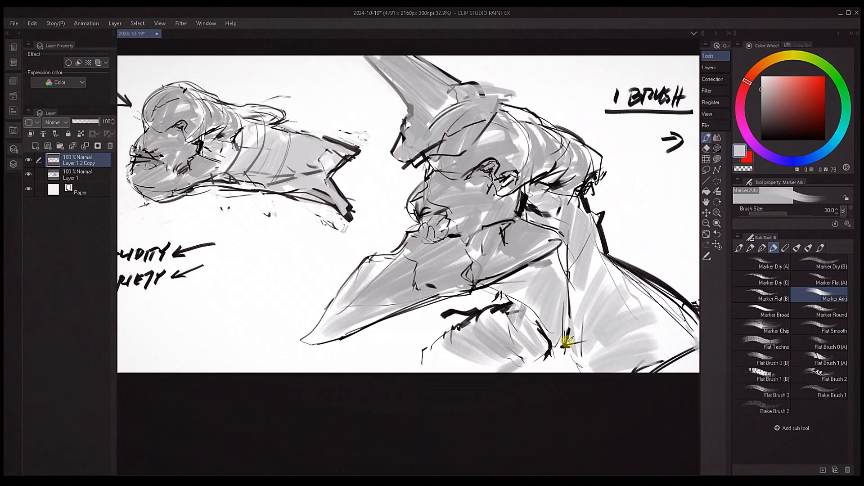
{"action": "left_click", "coordinate": [566, 344], "text": "alt"}
{"action": "left_click", "coordinate": [657, 280], "text": "alt"}
{"action": "mouse_move", "coordinate": [623, 303]}
{"action": "left_mouse_down"}
{"action": "mouse_move", "coordinate": [564, 280]}
{"action": "mouse_move", "coordinate": [603, 302]}
{"action": "left_mouse_up"}
Sample a dark tone beneath the beak and reinforce the beak's lower edge with a smaller brush
{"action": "left_click", "coordinate": [510, 297], "text": "alt"}
{"action": "key", "text": "bracketleft"}
{"action": "key", "text": "bracketleft"}
{"action": "key", "text": "bracketleft"}
{"action": "left_click_drag", "start_coordinate": [488, 278], "coordinate": [520, 287]}
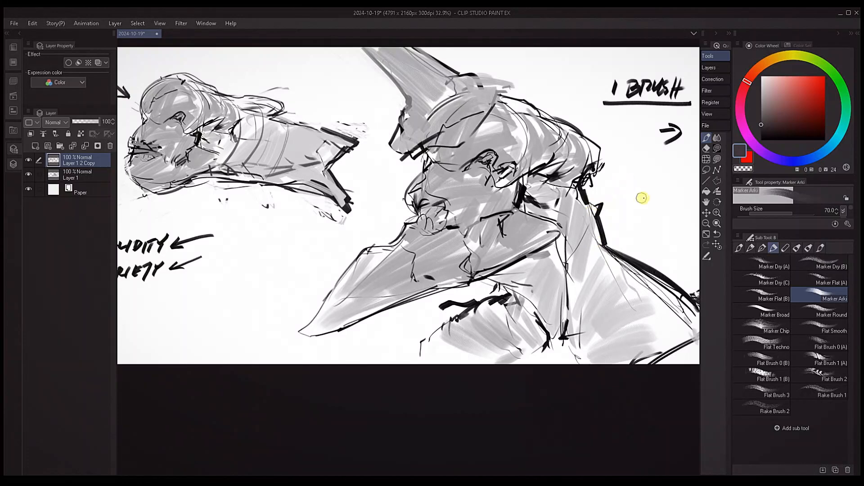
Sharpen the angular corner on the beak's upper edge with dark gray lines at brush size 15
{"action": "key", "text": "bracketleft"}
{"action": "key", "text": "bracketleft"}
{"action": "key", "text": "bracketleft"}
{"action": "key", "text": "bracketleft"}
{"action": "left_click_drag", "start_coordinate": [482, 257], "coordinate": [595, 237]}
{"action": "key", "text": "bracketleft"}
{"action": "key", "text": "bracketleft"}
{"action": "key", "text": "bracketleft"}
{"action": "key", "text": "bracketleft"}
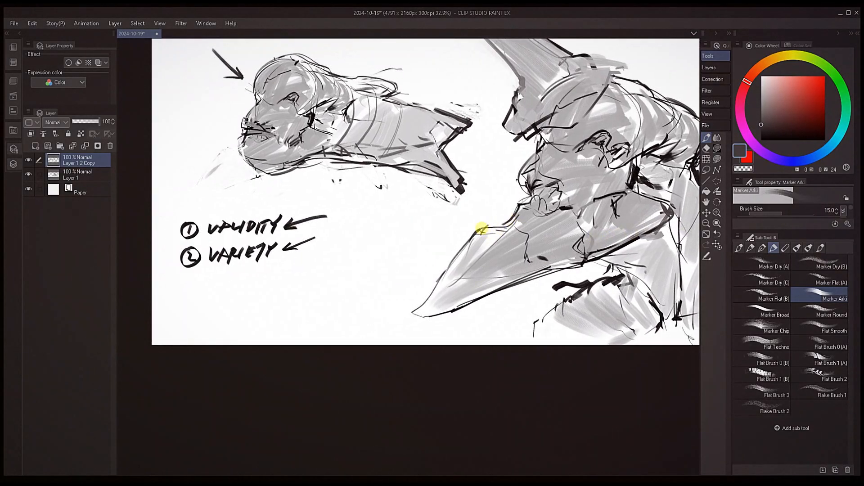
{"action": "left_click_drag", "start_coordinate": [476, 231], "coordinate": [482, 221]}
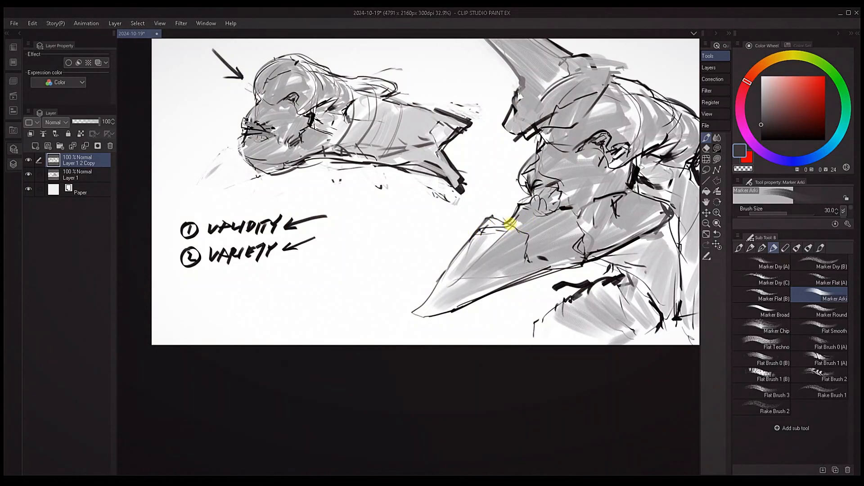
Sample a dark tone on the beak and reinforce its tip and lower edge with dark lines
{"action": "left_click", "coordinate": [547, 260], "text": "alt"}
{"action": "key", "text": "bracketleft"}
{"action": "key", "text": "bracketleft"}
{"action": "key", "text": "bracketleft"}
{"action": "key", "text": "bracketleft"}
{"action": "key", "text": "bracketleft"}
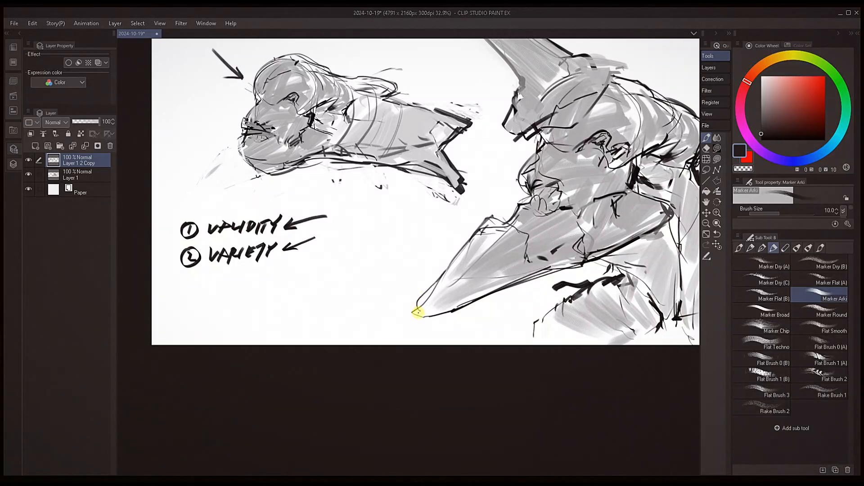
{"action": "key", "text": "bracketright"}
{"action": "key", "text": "bracketright"}
{"action": "key", "text": "bracketright"}
{"action": "left_click_drag", "start_coordinate": [420, 315], "coordinate": [519, 276]}
Draw thin dark contour lines around the back of the creature's head, starting at brush size 10
{"action": "key", "text": "bracketleft"}
{"action": "key", "text": "bracketleft"}
{"action": "key", "text": "bracketleft"}
{"action": "left_click_drag", "start_coordinate": [632, 241], "coordinate": [534, 269]}
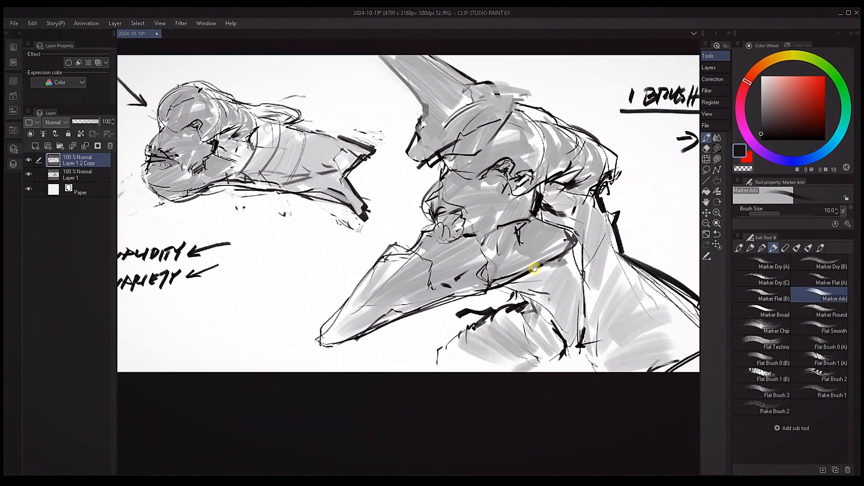
{"action": "left_click", "coordinate": [568, 180], "text": "alt"}
{"action": "key", "text": "bracketright"}
{"action": "key", "text": "bracketright"}
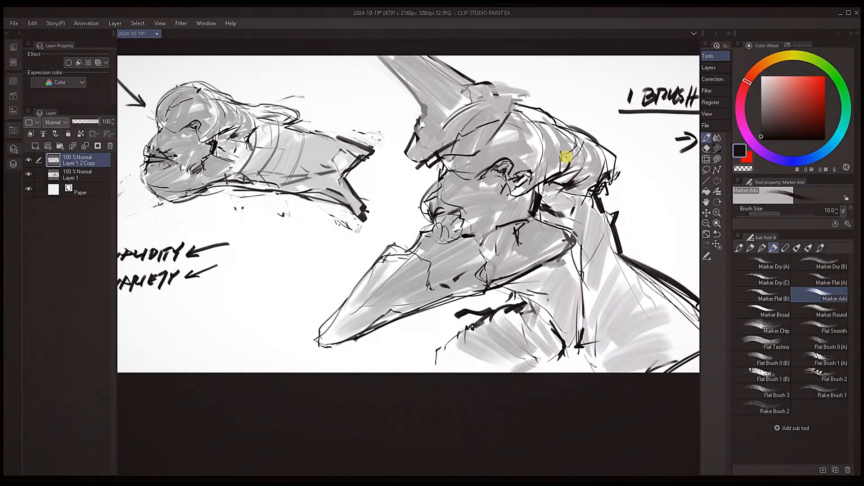
{"action": "key", "text": "bracketright"}
{"action": "left_click", "coordinate": [605, 168], "text": "alt"}
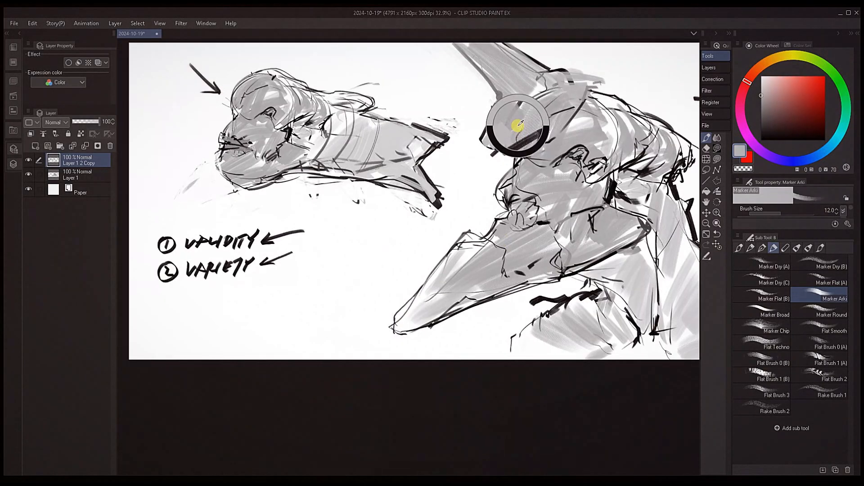
Cover the dark marks on the horn's base with sampled gray and redraw its lower edge in near-black
{"action": "key", "text": "bracketright"}
{"action": "key", "text": "bracketright"}
{"action": "key", "text": "bracketright"}
{"action": "key", "text": "bracketright"}
{"action": "key", "text": "bracketright"}
{"action": "mouse_move", "coordinate": [497, 143]}
{"action": "left_mouse_down"}
{"action": "mouse_move", "coordinate": [536, 131]}
{"action": "mouse_move", "coordinate": [514, 139]}
{"action": "left_mouse_up"}
{"action": "left_click", "coordinate": [515, 148], "text": "alt"}
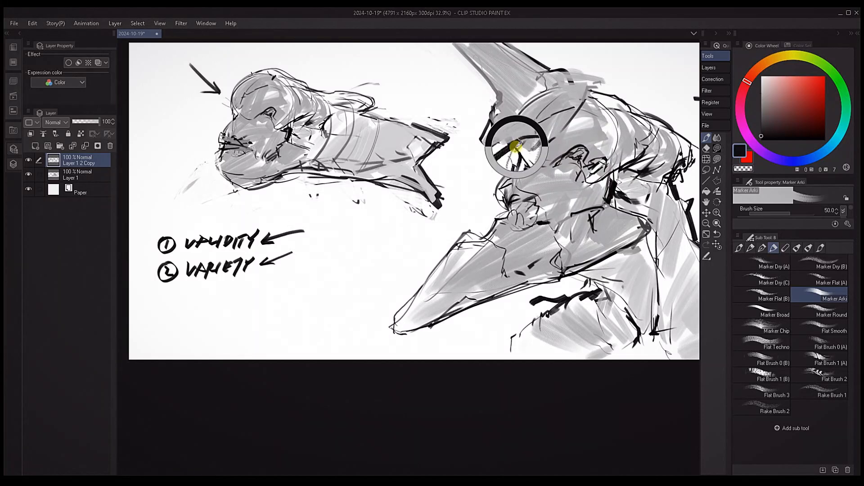
{"action": "key", "text": "bracketleft"}
{"action": "key", "text": "bracketleft"}
{"action": "key", "text": "bracketleft"}
{"action": "key", "text": "bracketleft"}
{"action": "key", "text": "bracketleft"}
{"action": "key", "text": "bracketleft"}
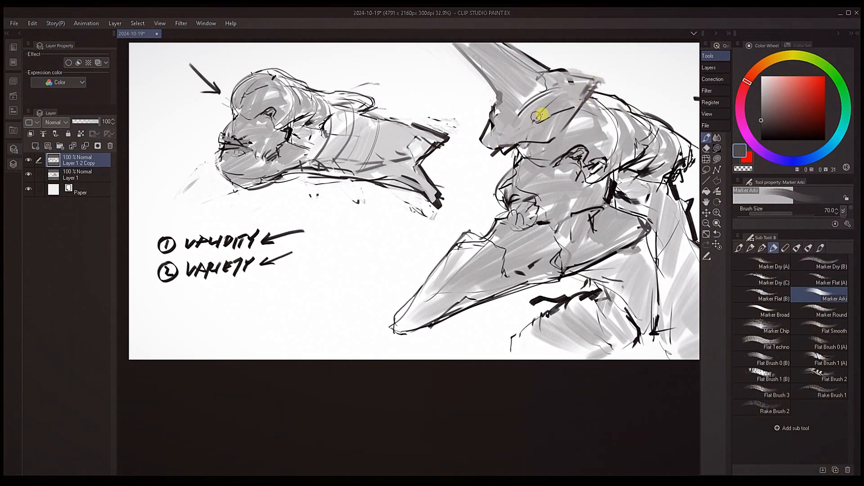
Shade the horn's base and the upper neck behind the beak with sampled grays at brush size 70
{"action": "left_click", "coordinate": [544, 111], "text": "alt"}
{"action": "key", "text": "bracketright"}
{"action": "key", "text": "bracketright"}
{"action": "left_click_drag", "start_coordinate": [626, 198], "coordinate": [533, 194]}
{"action": "left_click_drag", "start_coordinate": [588, 236], "coordinate": [558, 216]}
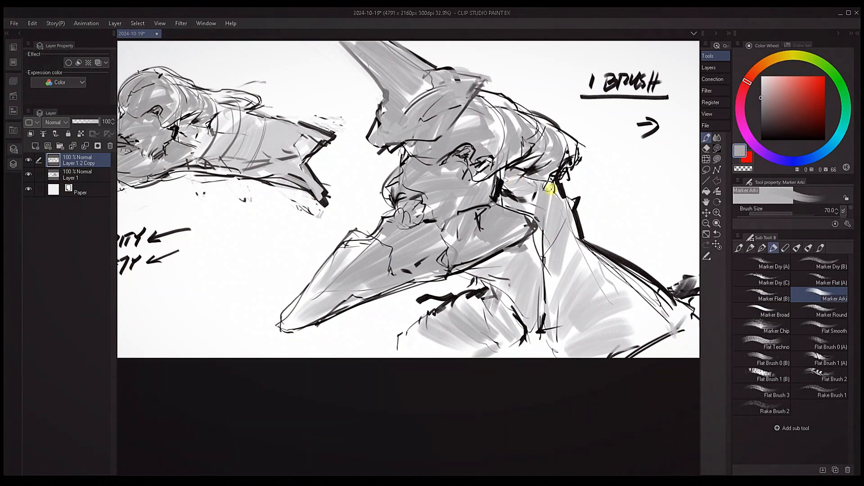
{"action": "left_click_drag", "start_coordinate": [531, 234], "coordinate": [540, 265]}
{"action": "left_click", "coordinate": [520, 210], "text": "alt"}
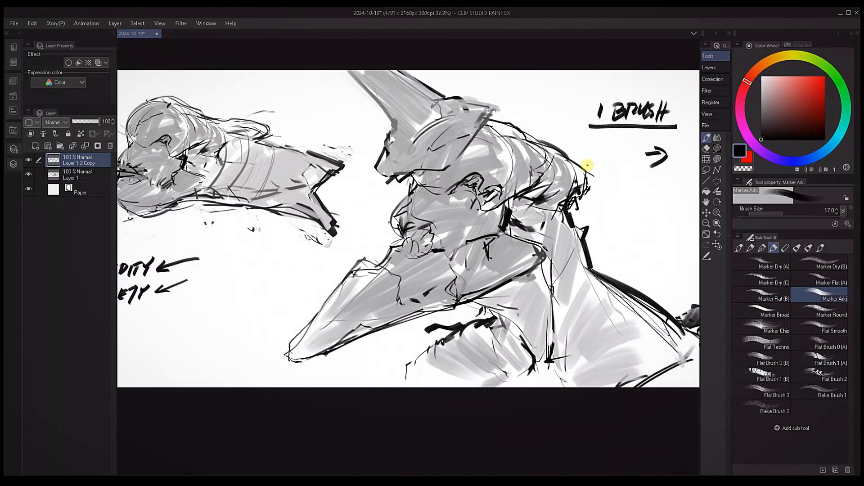
Refine the contour and folds at the back of the head with sampled dark and light tones at brush sizes 17 to 40
{"action": "left_click", "coordinate": [505, 122], "text": "alt"}
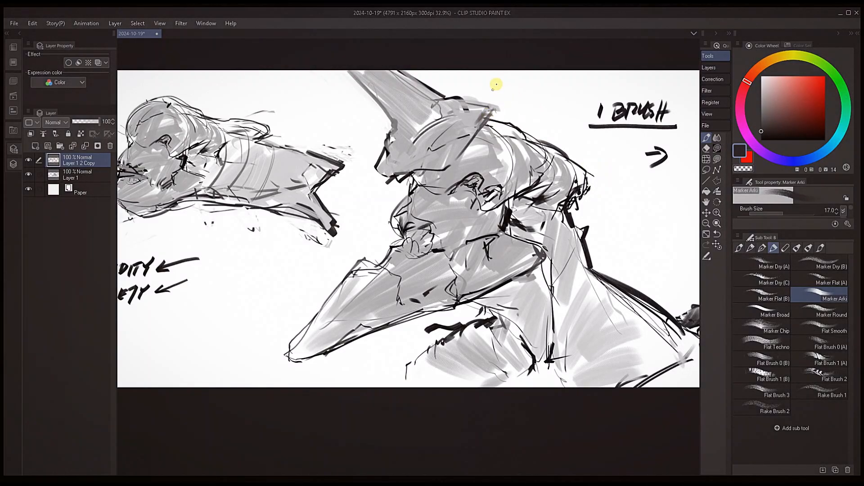
{"action": "left_click", "coordinate": [542, 198], "text": "alt"}
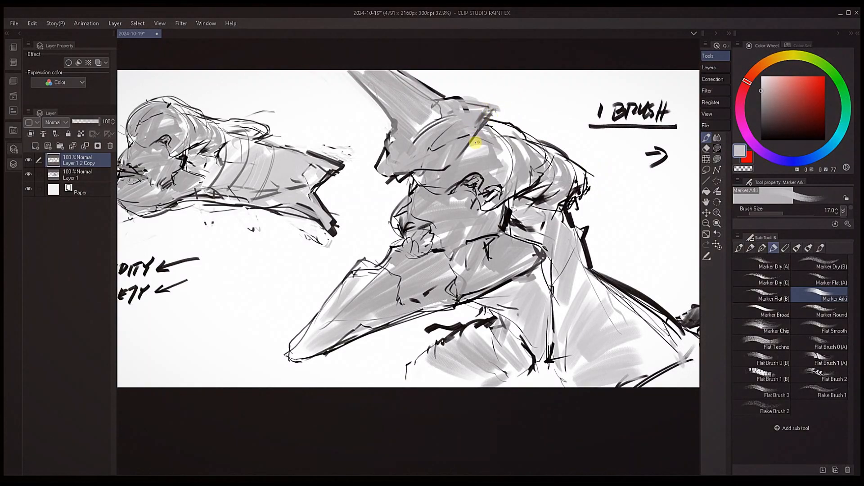
{"action": "left_click", "coordinate": [571, 194], "text": "alt"}
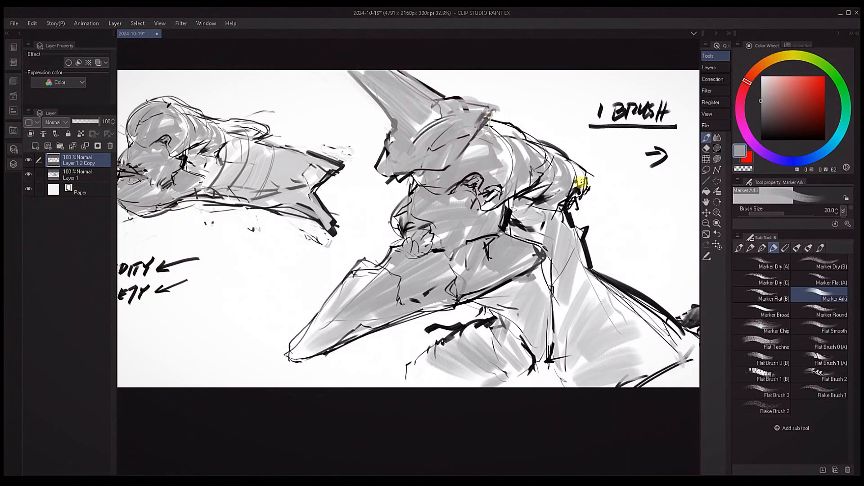
{"action": "left_click", "coordinate": [576, 191], "text": "alt"}
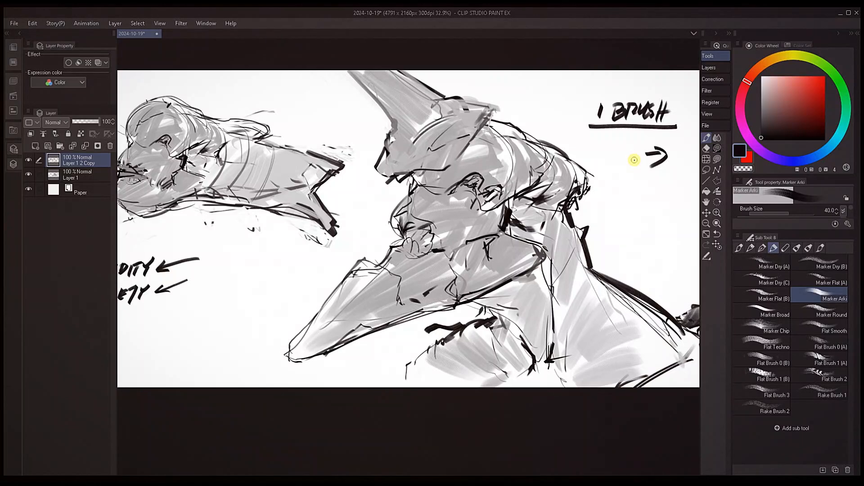
{"action": "left_click", "coordinate": [574, 187], "text": "alt"}
{"action": "left_click", "coordinate": [564, 167], "text": "alt"}
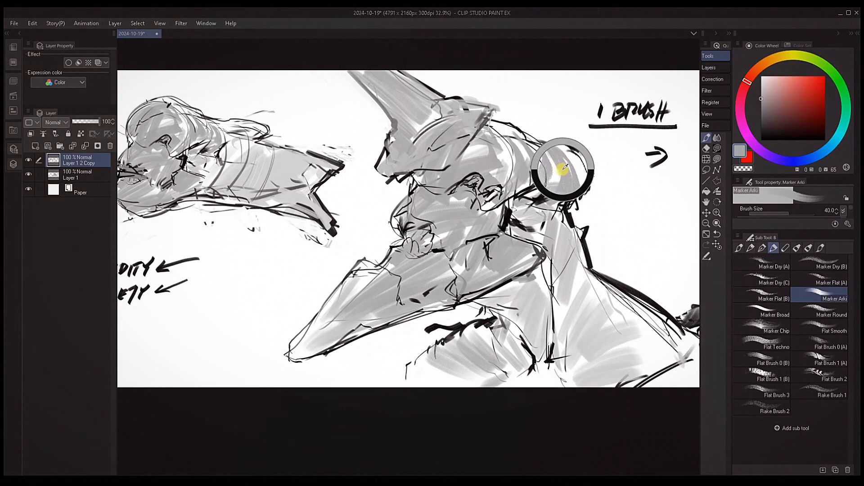
Soften the back of the head where it meets the neck with sampled gray at brush size 50
{"action": "key", "text": "bracketleft"}
{"action": "key", "text": "bracketright"}
{"action": "key", "text": "bracketright"}
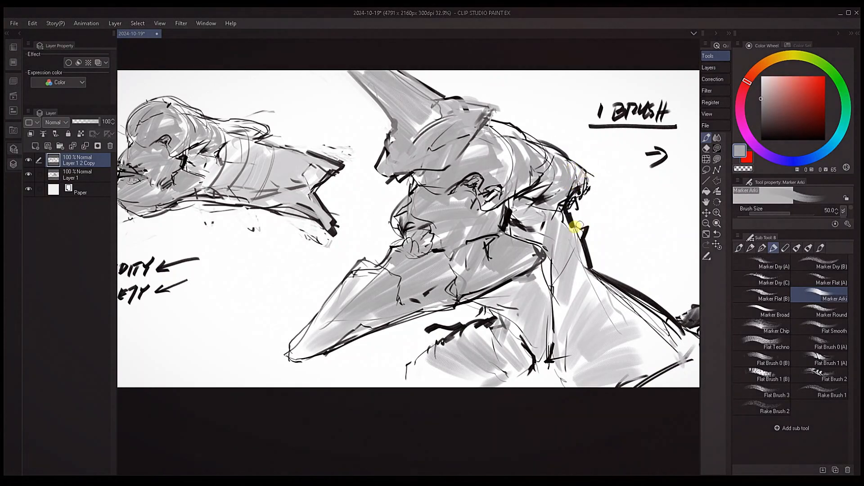
{"action": "left_click", "coordinate": [568, 230], "text": "alt"}
Add near-black accents beneath the back of the head at brush sizes 30 and 17
{"action": "key", "text": "bracketleft"}
{"action": "key", "text": "bracketleft"}
{"action": "left_click", "coordinate": [567, 209], "text": "alt"}
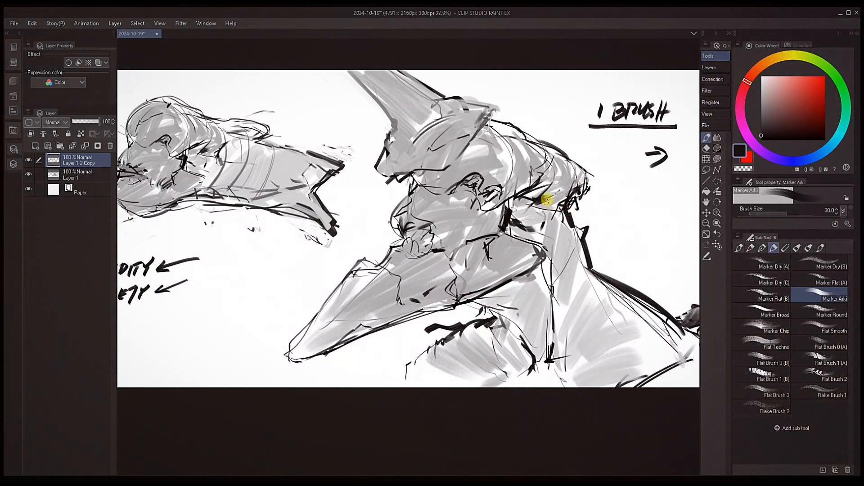
{"action": "key", "text": "bracketleft"}
{"action": "key", "text": "bracketleft"}
{"action": "key", "text": "bracketleft"}
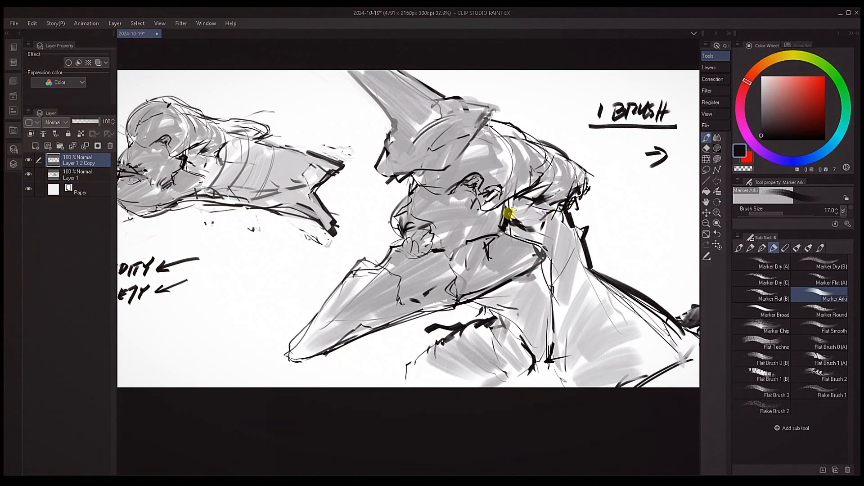
Draw fine dark lines at the jaw hinge, below the brow and on the front edge of the horn's base
{"action": "key", "text": "bracketleft"}
{"action": "key", "text": "bracketleft"}
{"action": "left_click_drag", "start_coordinate": [499, 191], "coordinate": [506, 204]}
{"action": "left_click_drag", "start_coordinate": [407, 185], "coordinate": [426, 193]}
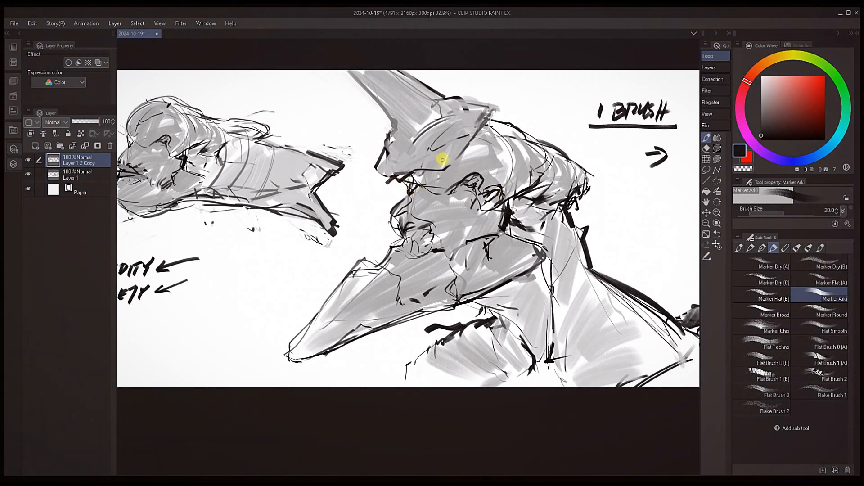
{"action": "left_click_drag", "start_coordinate": [388, 146], "coordinate": [401, 128]}
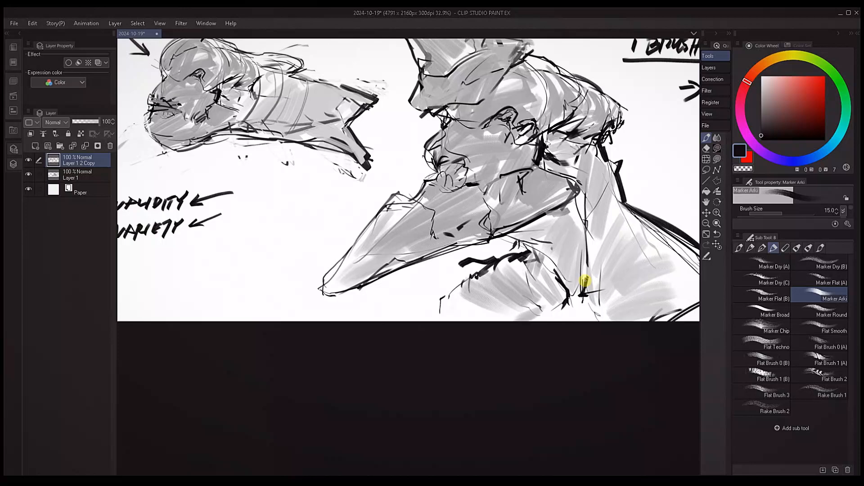
Touch up the gray shading on the creature's face and beak with a sampled tone at brush size 40
{"action": "left_click_drag", "start_coordinate": [573, 292], "coordinate": [534, 293]}
{"action": "key", "text": "bracketright"}
{"action": "key", "text": "bracketright"}
{"action": "key", "text": "bracketright"}
{"action": "key", "text": "bracketright"}
{"action": "mouse_move", "coordinate": [396, 218]}
{"action": "left_mouse_down"}
{"action": "mouse_move", "coordinate": [415, 231]}
{"action": "mouse_move", "coordinate": [444, 223]}
{"action": "mouse_move", "coordinate": [511, 237]}
{"action": "left_mouse_up"}
{"action": "left_click", "coordinate": [452, 249], "text": "alt"}
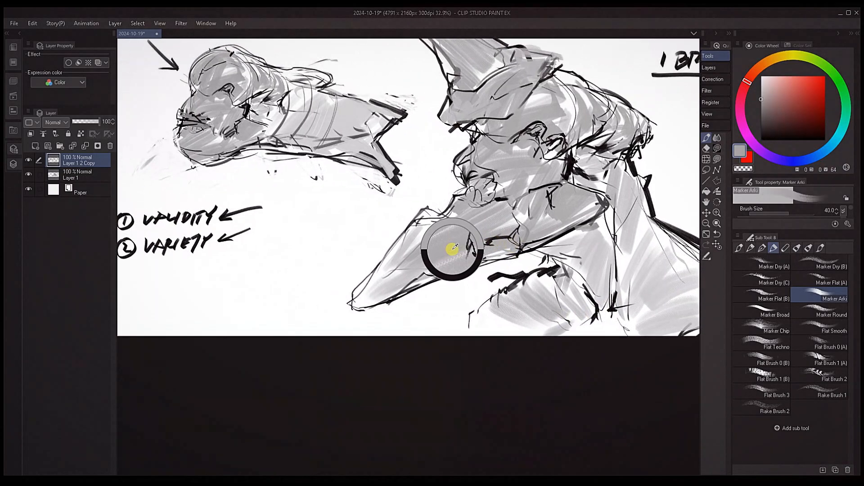
Sample the canvas white and paint highlights on the rounded bump above the beak
{"action": "left_click", "coordinate": [437, 185], "text": "alt"}
{"action": "key", "text": "["}
{"action": "mouse_move", "coordinate": [480, 188]}
{"action": "left_mouse_down"}
{"action": "mouse_move", "coordinate": [496, 179]}
{"action": "mouse_move", "coordinate": [504, 186]}
{"action": "mouse_move", "coordinate": [476, 180]}
{"action": "mouse_move", "coordinate": [483, 178]}
{"action": "mouse_move", "coordinate": [485, 191]}
{"action": "mouse_move", "coordinate": [475, 196]}
{"action": "mouse_move", "coordinate": [506, 193]}
{"action": "mouse_move", "coordinate": [486, 197]}
{"action": "left_mouse_up"}
{"action": "key", "text": "]"}
{"action": "key", "text": "]"}
{"action": "key", "text": "]"}
{"action": "left_click", "coordinate": [478, 195], "text": "alt"}
{"action": "key", "text": "["}
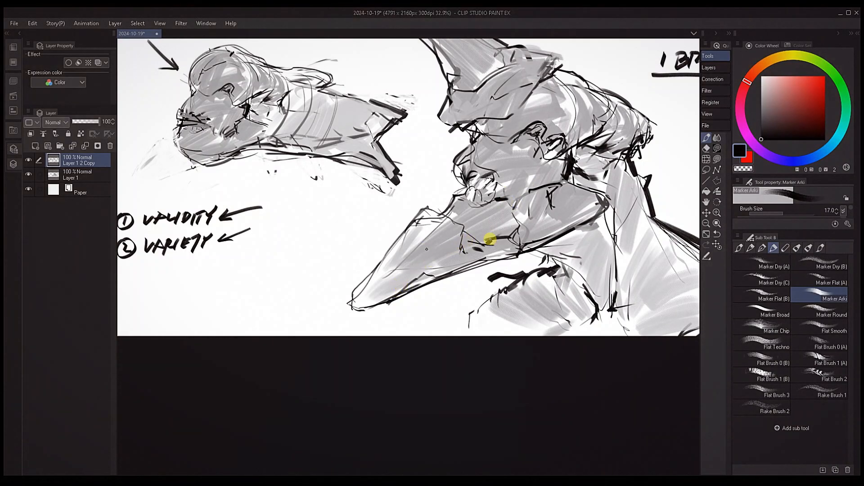
Sharpen the folds around the creature's eye with near-black lines at brush sizes 15 and 6
{"action": "left_click", "coordinate": [545, 218], "text": "alt"}
{"action": "key", "text": "["}
{"action": "mouse_move", "coordinate": [532, 134]}
{"action": "left_mouse_down"}
{"action": "mouse_move", "coordinate": [551, 124]}
{"action": "mouse_move", "coordinate": [549, 144]}
{"action": "left_mouse_up"}
{"action": "key", "text": "["}
{"action": "key", "text": "]"}
{"action": "left_click_drag", "start_coordinate": [557, 145], "coordinate": [545, 150]}
{"action": "left_click_drag", "start_coordinate": [597, 136], "coordinate": [558, 161]}
{"action": "left_click", "coordinate": [561, 174], "text": "alt"}
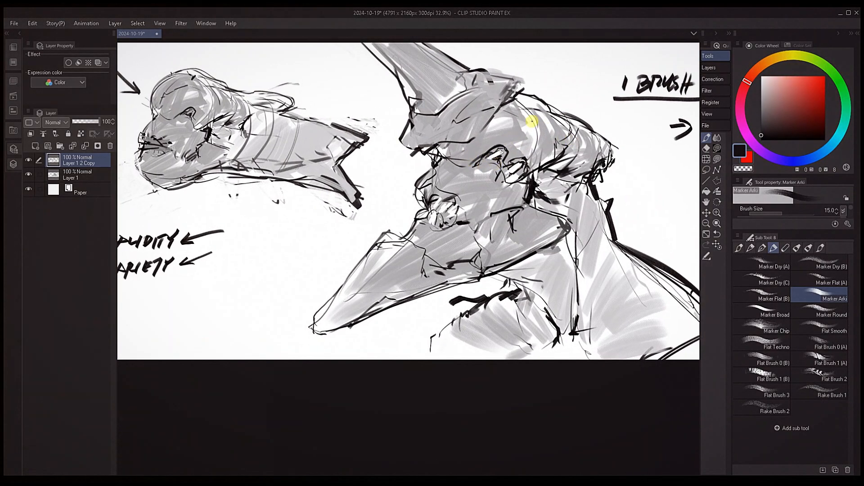
{"action": "key", "text": "["}
{"action": "key", "text": "["}
{"action": "key", "text": "["}
{"action": "key", "text": "["}
{"action": "key", "text": "["}
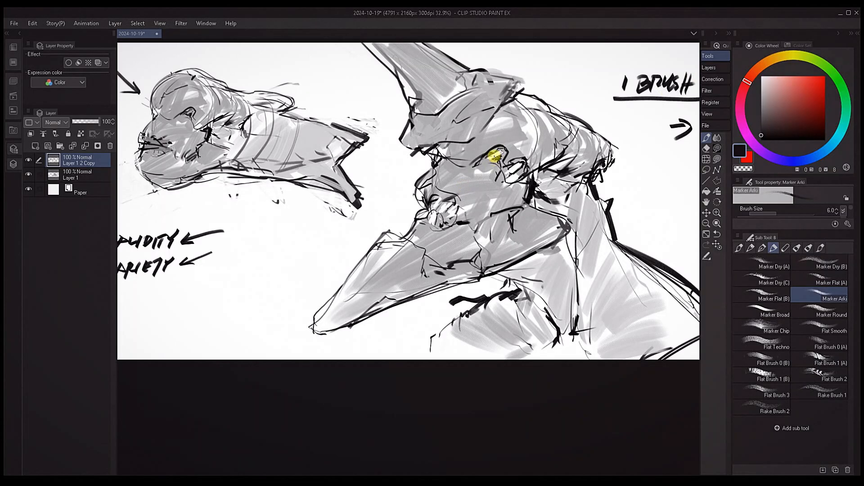
Sample black at the base of the neck and paint thick strokes there and along the creature's back contour
{"action": "key", "text": "bracketright"}
{"action": "key", "text": "bracketright"}
{"action": "key", "text": "bracketright"}
{"action": "key", "text": "bracketright"}
{"action": "key", "text": "bracketright"}
{"action": "key", "text": "bracketright"}
{"action": "key", "text": "bracketright"}
{"action": "key", "text": "bracketright"}
{"action": "key", "text": "bracketright"}
{"action": "key", "text": "bracketright"}
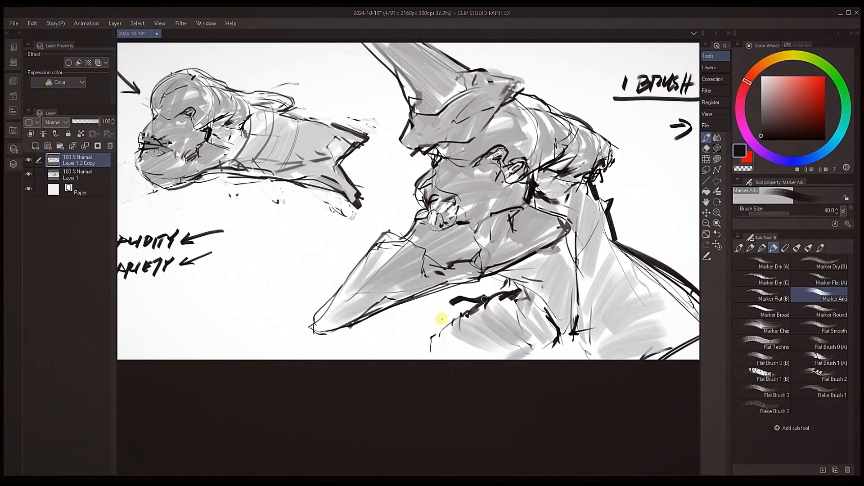
{"action": "key", "text": "bracketright"}
{"action": "key", "text": "bracketright"}
{"action": "key", "text": "bracketright"}
{"action": "key", "text": "bracketright"}
{"action": "key", "text": "bracketright"}
{"action": "left_click_drag", "start_coordinate": [575, 304], "coordinate": [453, 282]}
{"action": "left_click", "coordinate": [450, 310], "text": "alt"}
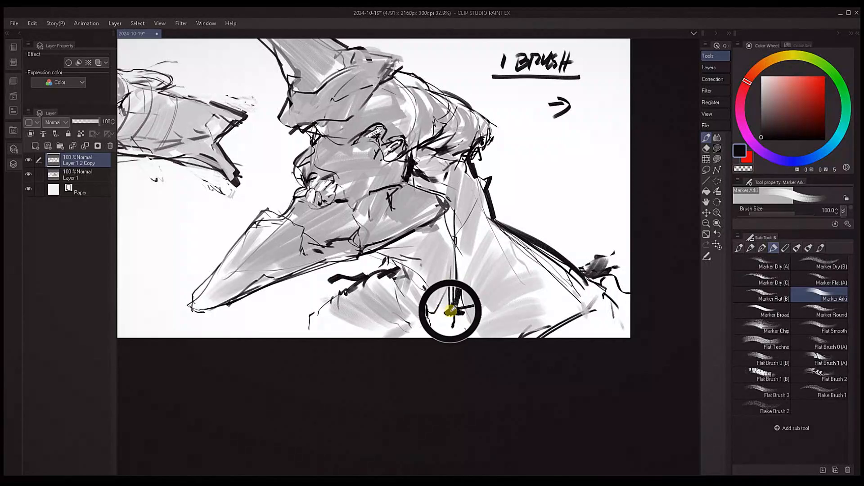
{"action": "key", "text": "bracketleft"}
{"action": "key", "text": "bracketleft"}
{"action": "key", "text": "bracketleft"}
{"action": "key", "text": "bracketleft"}
{"action": "key", "text": "bracketleft"}
{"action": "left_click_drag", "start_coordinate": [459, 316], "coordinate": [500, 335]}
{"action": "mouse_move", "coordinate": [547, 256]}
{"action": "left_mouse_down"}
{"action": "mouse_move", "coordinate": [599, 271]}
{"action": "mouse_move", "coordinate": [591, 276]}
{"action": "mouse_move", "coordinate": [617, 304]}
{"action": "left_mouse_up"}
Cover the thick black mark beneath the beak with gray and outline the rounded shoulder form with dark lines
{"action": "left_click", "coordinate": [404, 270], "text": "alt"}
{"action": "mouse_move", "coordinate": [388, 260]}
{"action": "left_mouse_down"}
{"action": "mouse_move", "coordinate": [334, 284]}
{"action": "mouse_move", "coordinate": [294, 323]}
{"action": "left_mouse_up"}
{"action": "key", "text": "bracketleft"}
{"action": "key", "text": "bracketleft"}
{"action": "left_click", "coordinate": [345, 283], "text": "alt"}
{"action": "left_click", "coordinate": [313, 286], "text": "alt"}
{"action": "mouse_move", "coordinate": [326, 283]}
{"action": "left_mouse_down"}
{"action": "mouse_move", "coordinate": [371, 255]}
{"action": "mouse_move", "coordinate": [583, 261]}
{"action": "left_mouse_up"}
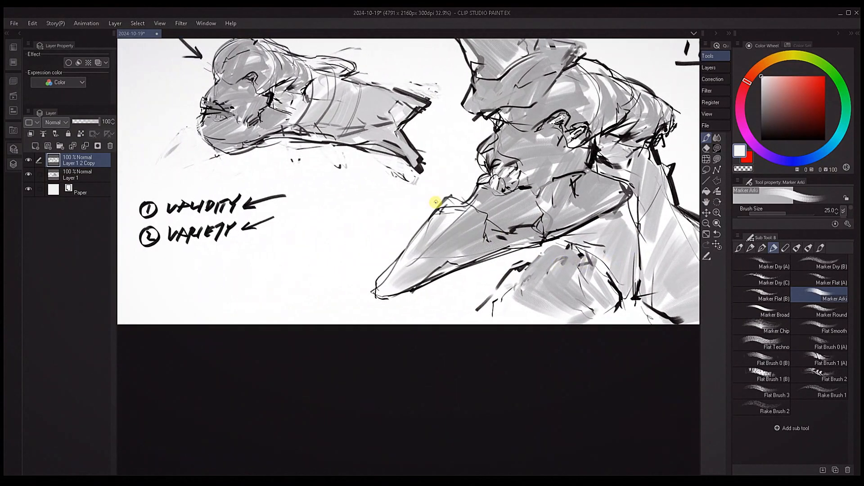
Trim the beak's upper edge with canvas white and touch up the light tones near its tip
{"action": "mouse_move", "coordinate": [436, 202]}
{"action": "left_mouse_down"}
{"action": "mouse_move", "coordinate": [459, 193]}
{"action": "mouse_move", "coordinate": [423, 213]}
{"action": "mouse_move", "coordinate": [382, 264]}
{"action": "mouse_move", "coordinate": [399, 250]}
{"action": "mouse_move", "coordinate": [431, 272]}
{"action": "mouse_move", "coordinate": [419, 283]}
{"action": "mouse_move", "coordinate": [396, 267]}
{"action": "mouse_move", "coordinate": [427, 240]}
{"action": "left_mouse_up"}
{"action": "left_click", "coordinate": [458, 192], "text": "alt"}
{"action": "key", "text": "bracketright"}
{"action": "key", "text": "bracketright"}
{"action": "left_click", "coordinate": [430, 272], "text": "alt"}
{"action": "left_click", "coordinate": [422, 285], "text": "alt"}
Redraw the beak's upper edge toward its tip with short dark strokes using a smaller brush
{"action": "key", "text": "bracketleft"}
{"action": "key", "text": "bracketleft"}
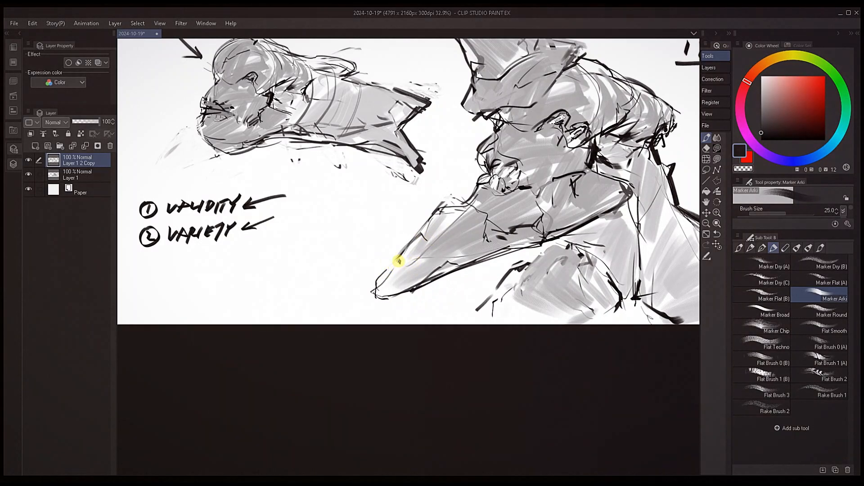
{"action": "key", "text": "bracketleft"}
{"action": "left_click_drag", "start_coordinate": [382, 276], "coordinate": [398, 262]}
{"action": "left_click_drag", "start_coordinate": [567, 242], "coordinate": [443, 275]}
Touch up the junction of head and neck with sampled near-white and near-black at brush size 15
{"action": "left_click", "coordinate": [534, 186], "text": "alt"}
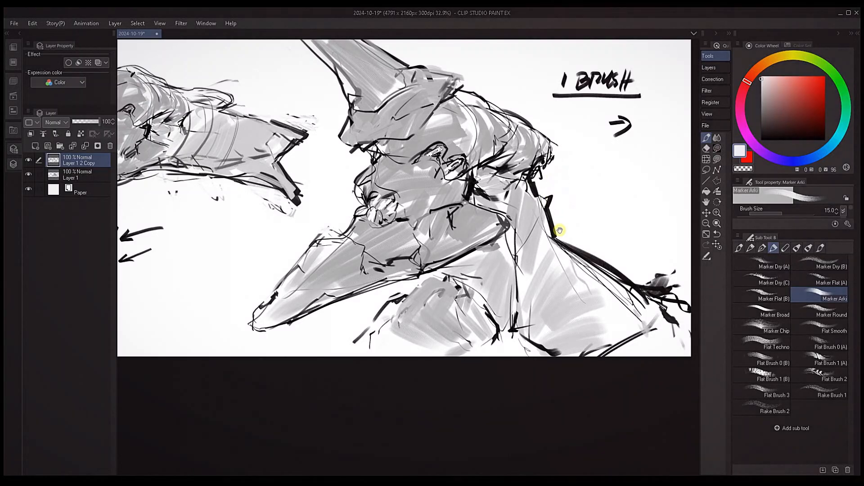
{"action": "left_click_drag", "start_coordinate": [547, 214], "coordinate": [563, 233]}
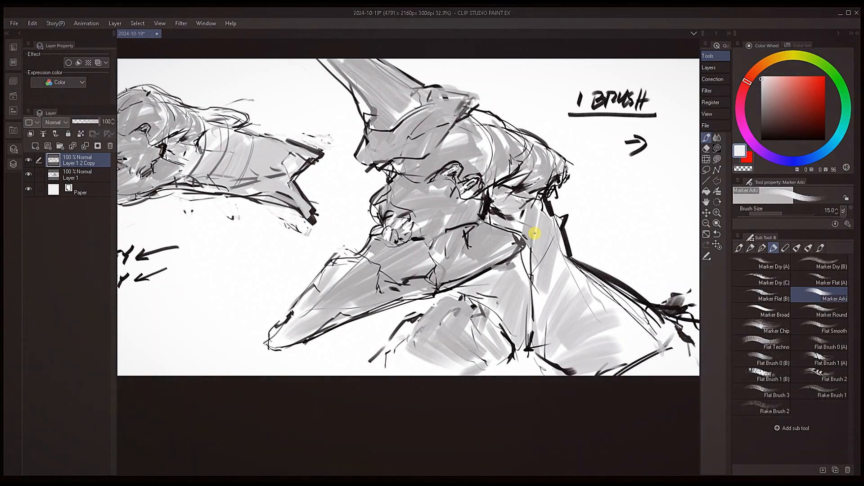
{"action": "left_click", "coordinate": [486, 198], "text": "alt"}
{"action": "key", "text": "bracketleft"}
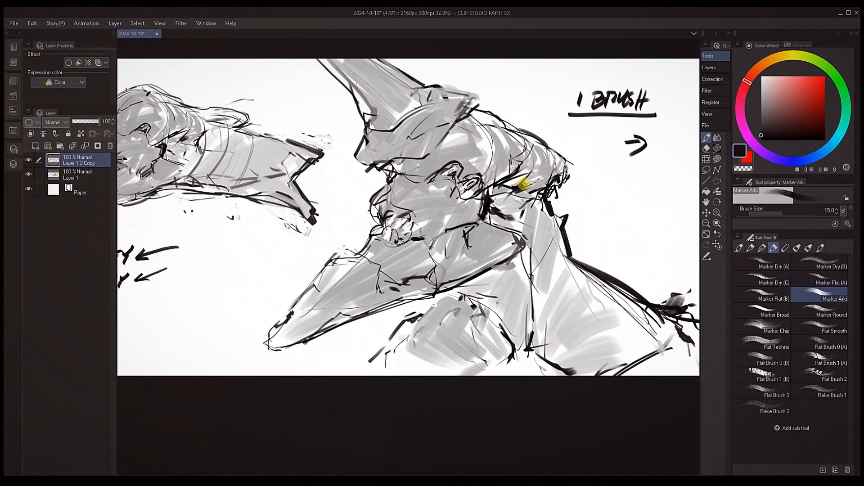
Handwrite "naturally" in quotation marks beneath the arrow under the "1 BRUSH" heading
{"action": "left_click_drag", "start_coordinate": [617, 178], "coordinate": [668, 188]}
{"action": "left_click_drag", "start_coordinate": [675, 178], "coordinate": [675, 188]}
{"action": "mouse_move", "coordinate": [678, 184]}
{"action": "left_mouse_down"}
{"action": "mouse_move", "coordinate": [666, 212]}
{"action": "mouse_move", "coordinate": [611, 199]}
{"action": "mouse_move", "coordinate": [625, 189]}
{"action": "left_mouse_up"}
{"action": "left_click_drag", "start_coordinate": [630, 183], "coordinate": [628, 189]}
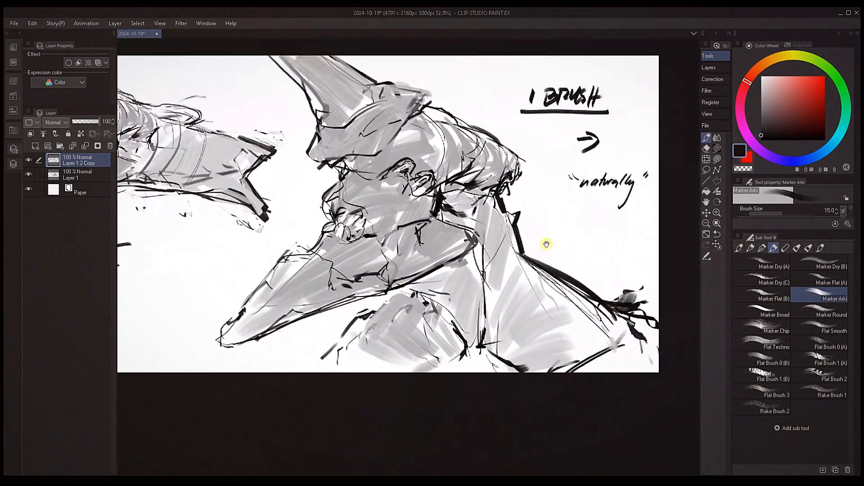
{"action": "left_click_drag", "start_coordinate": [546, 244], "coordinate": [540, 246]}
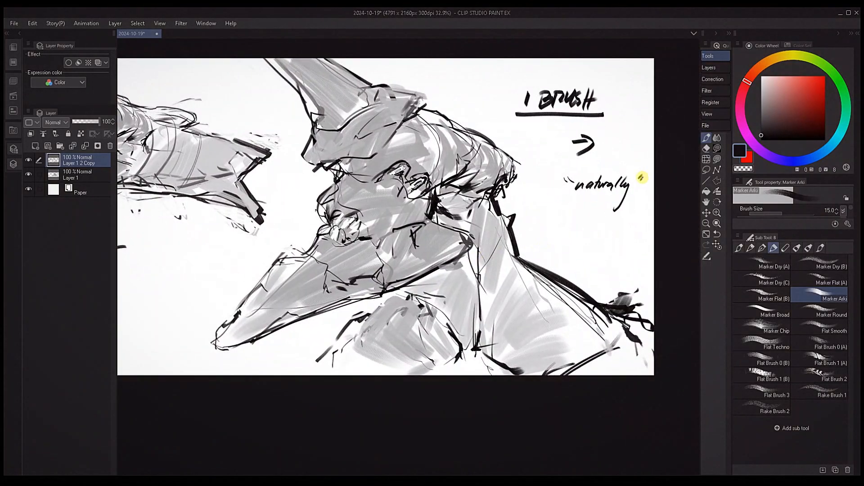
Examine the beaked creature and the fish-like variant across the sheet in normal and mirrored view
{"action": "left_click_drag", "start_coordinate": [449, 252], "coordinate": [497, 270]}
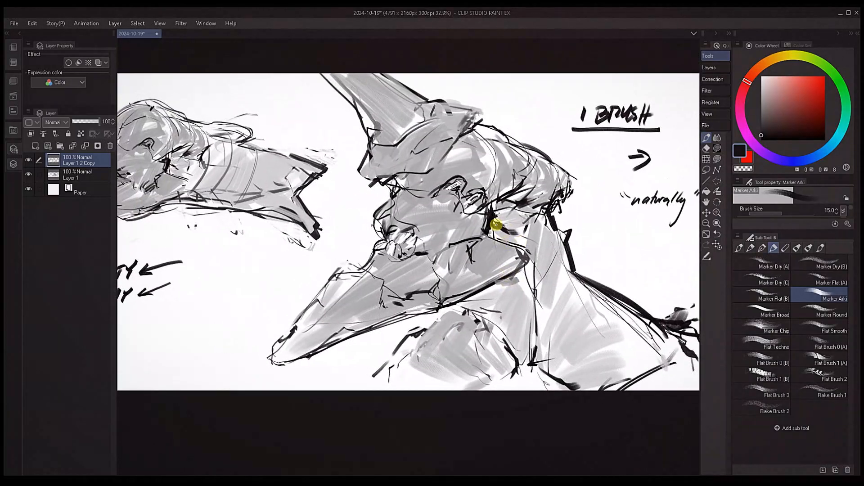
{"action": "mouse_move", "coordinate": [411, 207]}
{"action": "left_mouse_down"}
{"action": "mouse_move", "coordinate": [459, 194]}
{"action": "mouse_move", "coordinate": [456, 176]}
{"action": "left_mouse_up"}
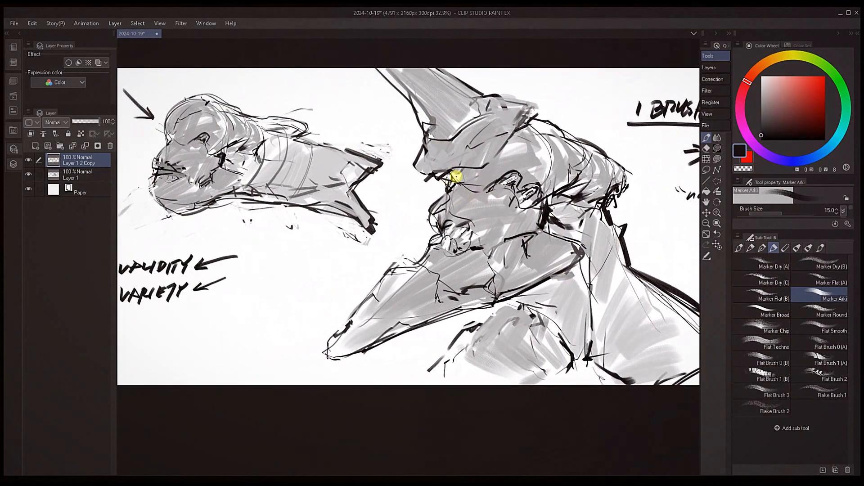
{"action": "left_click_drag", "start_coordinate": [494, 211], "coordinate": [464, 197]}
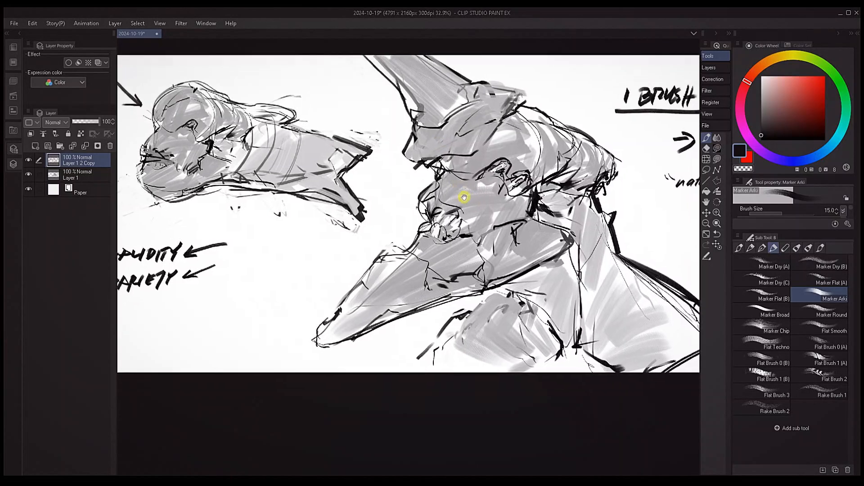
{"action": "key", "text": "bracketleft"}
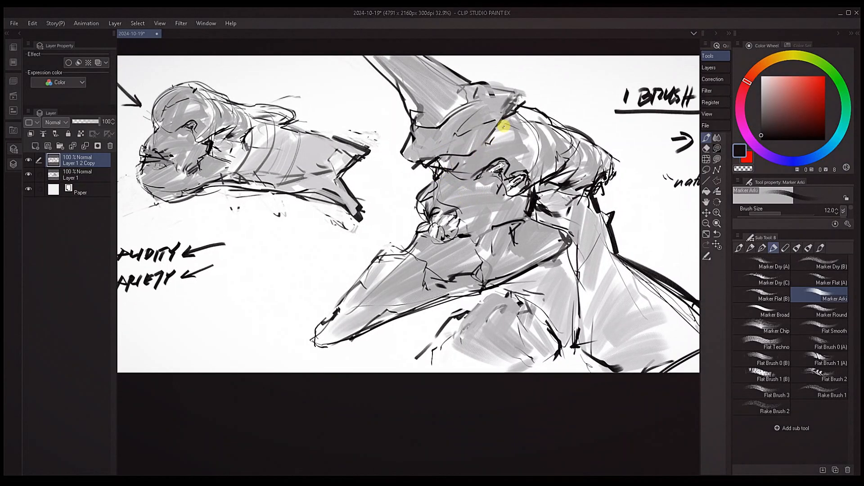
{"action": "left_click_drag", "start_coordinate": [579, 222], "coordinate": [565, 189]}
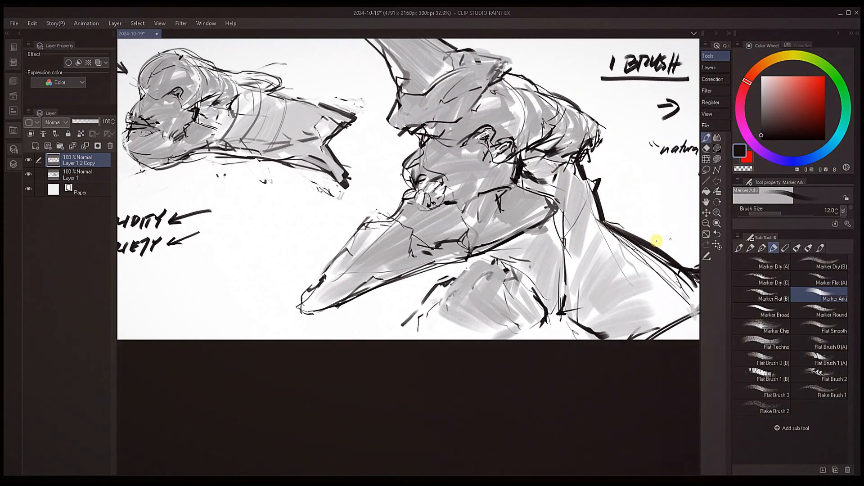
{"action": "left_click_drag", "start_coordinate": [460, 245], "coordinate": [557, 266]}
{"action": "key", "text": "h"}
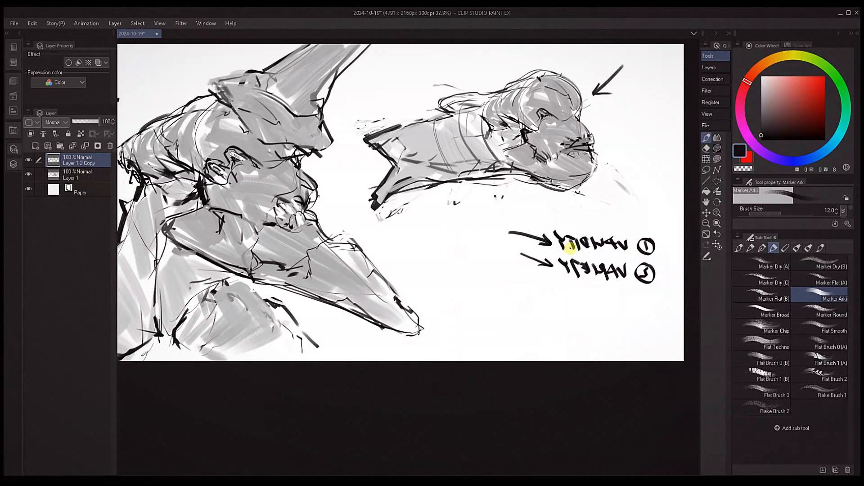
{"action": "key", "text": "h"}
{"action": "mouse_move", "coordinate": [520, 245]}
{"action": "left_mouse_down"}
{"action": "mouse_move", "coordinate": [537, 229]}
{"action": "mouse_move", "coordinate": [580, 239]}
{"action": "mouse_move", "coordinate": [533, 268]}
{"action": "left_mouse_up"}
{"action": "key", "text": "bracketleft"}
{"action": "key", "text": "bracketleft"}
{"action": "key", "text": "bracketleft"}
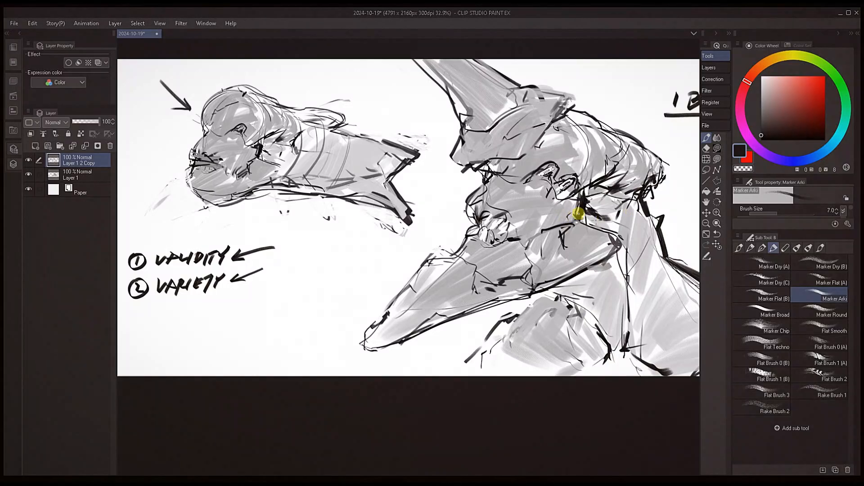
{"action": "key", "text": "bracketright"}
{"action": "key", "text": "bracketright"}
{"action": "key", "text": "bracketright"}
{"action": "left_click_drag", "start_coordinate": [639, 179], "coordinate": [581, 204]}
{"action": "left_click_drag", "start_coordinate": [478, 275], "coordinate": [661, 249]}
{"action": "mouse_move", "coordinate": [563, 295]}
{"action": "left_mouse_down"}
{"action": "mouse_move", "coordinate": [446, 312]}
{"action": "mouse_move", "coordinate": [374, 340]}
{"action": "left_mouse_up"}
{"action": "left_click_drag", "start_coordinate": [578, 214], "coordinate": [700, 154]}
{"action": "left_click_drag", "start_coordinate": [428, 243], "coordinate": [544, 222]}
Handwrite two artists' names on separate lines below the validity and variety notes at brush size 15
{"action": "key", "text": "bracketright"}
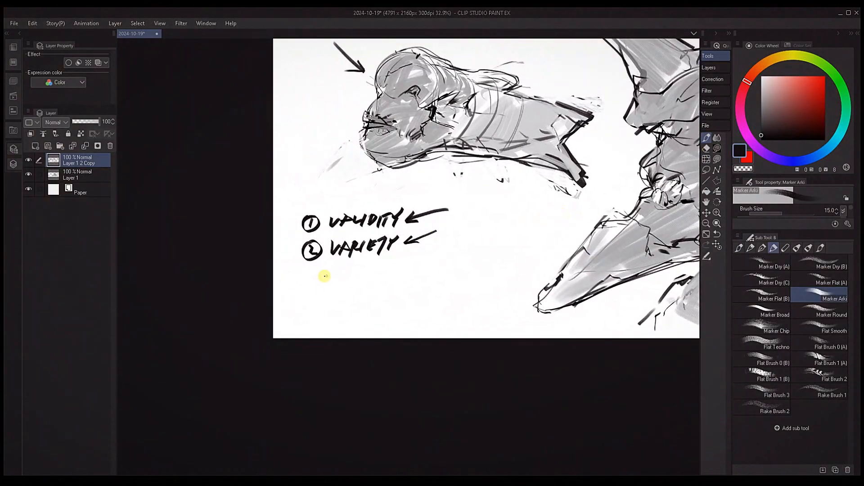
{"action": "mouse_move", "coordinate": [300, 302]}
{"action": "left_mouse_down"}
{"action": "mouse_move", "coordinate": [293, 308]}
{"action": "mouse_move", "coordinate": [307, 311]}
{"action": "left_mouse_up"}
{"action": "left_click_drag", "start_coordinate": [311, 311], "coordinate": [317, 305]}
{"action": "left_click_drag", "start_coordinate": [321, 304], "coordinate": [327, 303]}
{"action": "mouse_move", "coordinate": [329, 311]}
{"action": "left_mouse_down"}
{"action": "mouse_move", "coordinate": [390, 306]}
{"action": "mouse_move", "coordinate": [357, 313]}
{"action": "mouse_move", "coordinate": [393, 304]}
{"action": "left_mouse_up"}
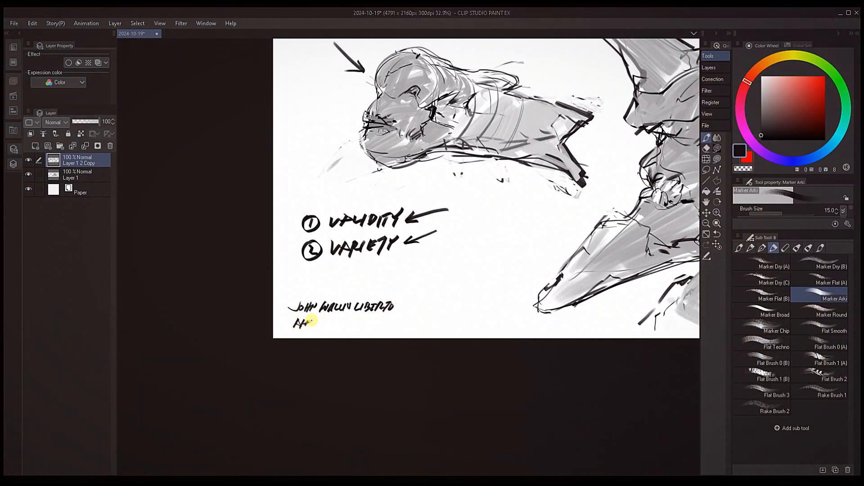
{"action": "left_click_drag", "start_coordinate": [311, 320], "coordinate": [332, 325]}
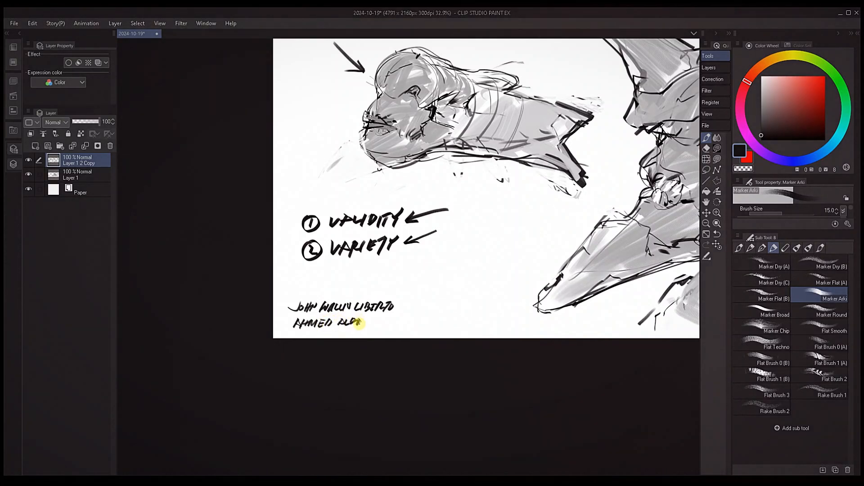
{"action": "left_click_drag", "start_coordinate": [367, 319], "coordinate": [371, 324]}
Sample black from the dark accent where the creature's head meets its neck and set the brush size to 10
{"action": "left_click_drag", "start_coordinate": [526, 296], "coordinate": [381, 316]}
{"action": "left_click_drag", "start_coordinate": [345, 291], "coordinate": [444, 301]}
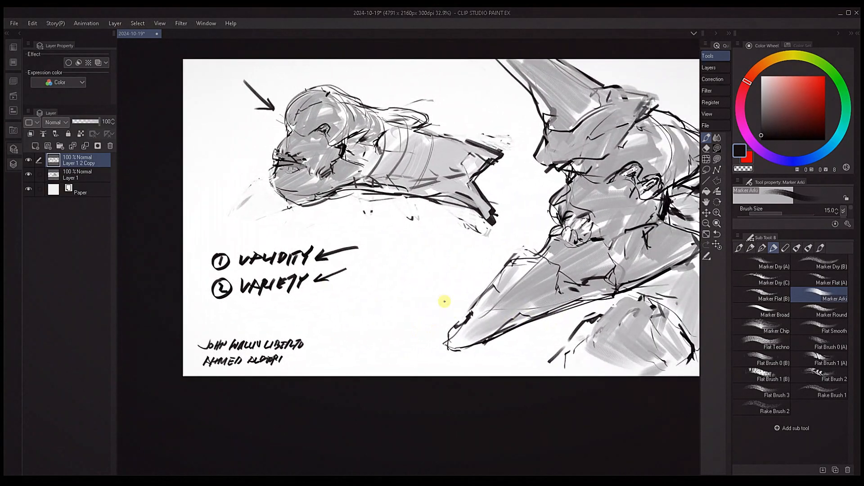
{"action": "mouse_move", "coordinate": [585, 256]}
{"action": "left_mouse_down"}
{"action": "mouse_move", "coordinate": [488, 272]}
{"action": "mouse_move", "coordinate": [558, 251]}
{"action": "left_mouse_up"}
{"action": "left_click", "coordinate": [536, 217], "text": "alt"}
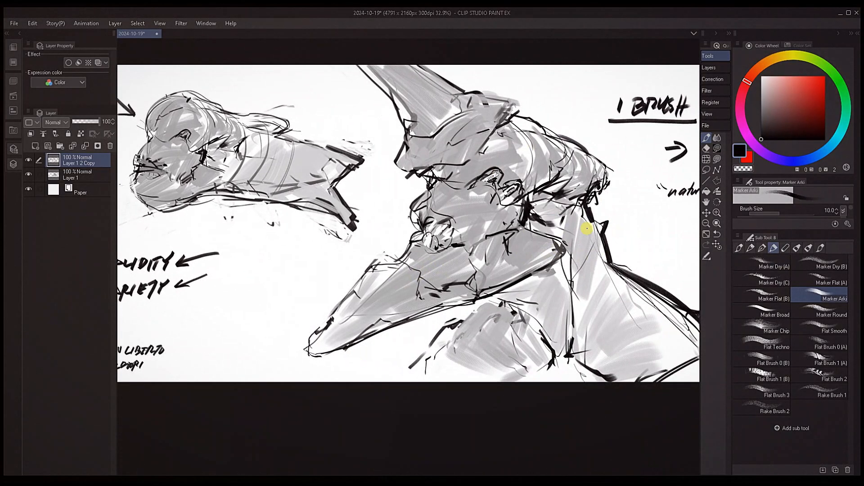
Examine the whole sheet of sketches and notes at several zoom levels and in mirrored view
{"action": "left_click_drag", "start_coordinate": [609, 261], "coordinate": [562, 264]}
{"action": "key", "text": "h"}
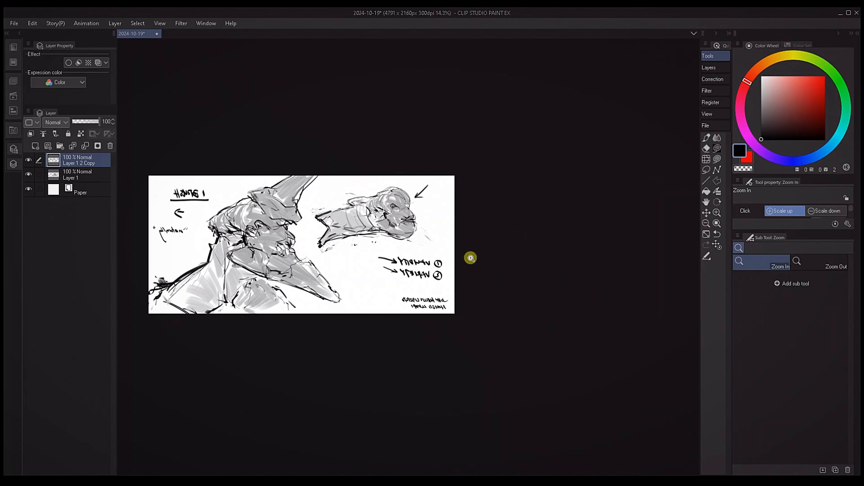
{"action": "left_click_drag", "start_coordinate": [422, 274], "coordinate": [682, 233]}
{"action": "left_click_drag", "start_coordinate": [562, 241], "coordinate": [609, 287]}
{"action": "key", "text": "h"}
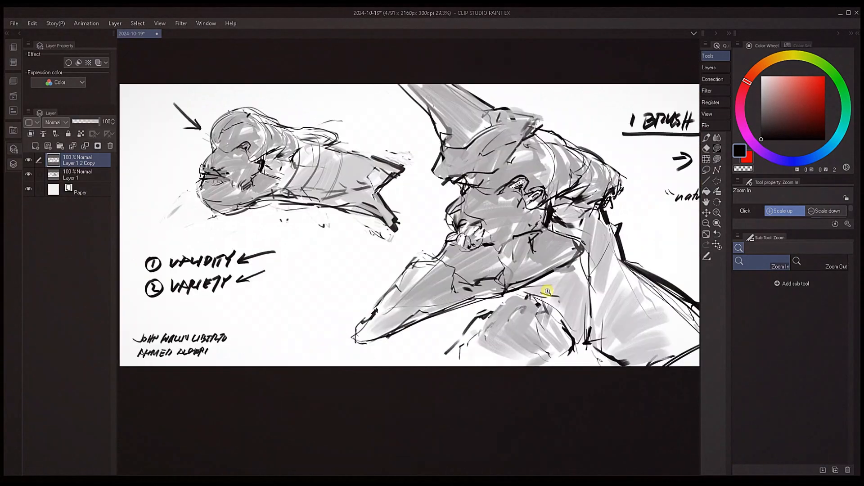
{"action": "left_click_drag", "start_coordinate": [626, 232], "coordinate": [576, 236]}
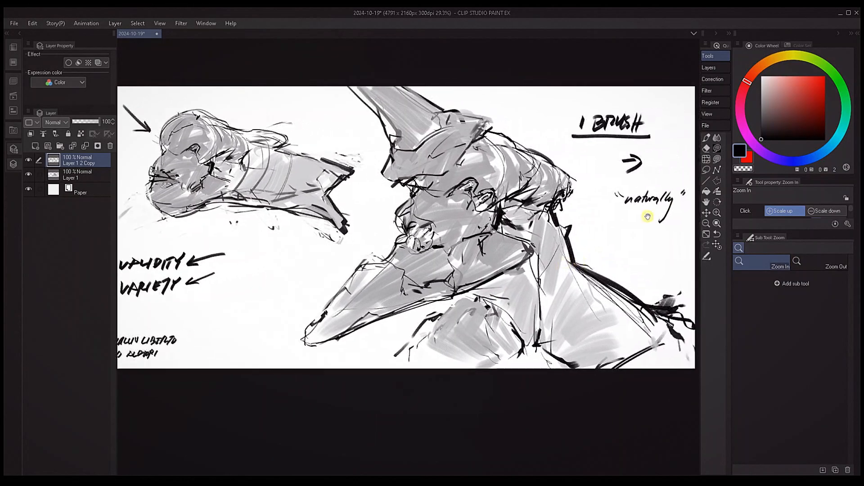
{"action": "left_click_drag", "start_coordinate": [656, 244], "coordinate": [634, 248]}
{"action": "left_click_drag", "start_coordinate": [601, 266], "coordinate": [637, 261]}
{"action": "mouse_move", "coordinate": [675, 191]}
{"action": "left_mouse_down"}
{"action": "mouse_move", "coordinate": [607, 239]}
{"action": "mouse_move", "coordinate": [605, 270]}
{"action": "mouse_move", "coordinate": [593, 271]}
{"action": "left_mouse_up"}
{"action": "left_click_drag", "start_coordinate": [640, 212], "coordinate": [608, 236]}
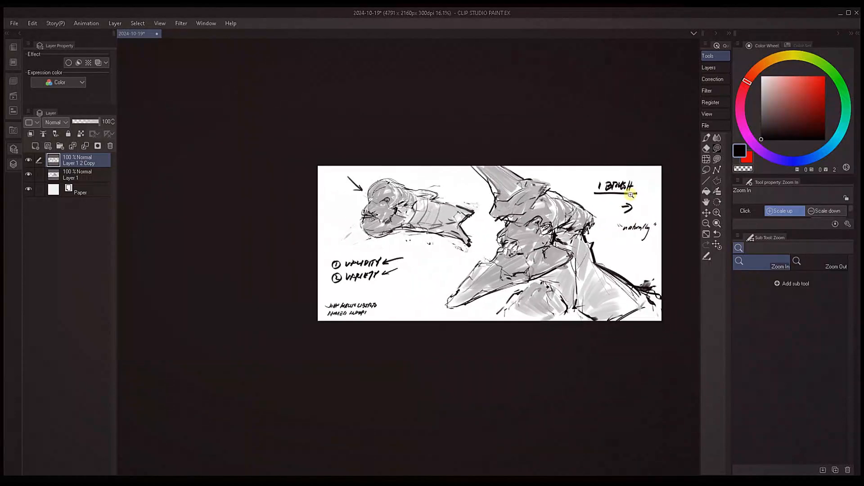
{"action": "left_click_drag", "start_coordinate": [576, 270], "coordinate": [598, 261]}
{"action": "left_click_drag", "start_coordinate": [568, 242], "coordinate": [659, 281]}
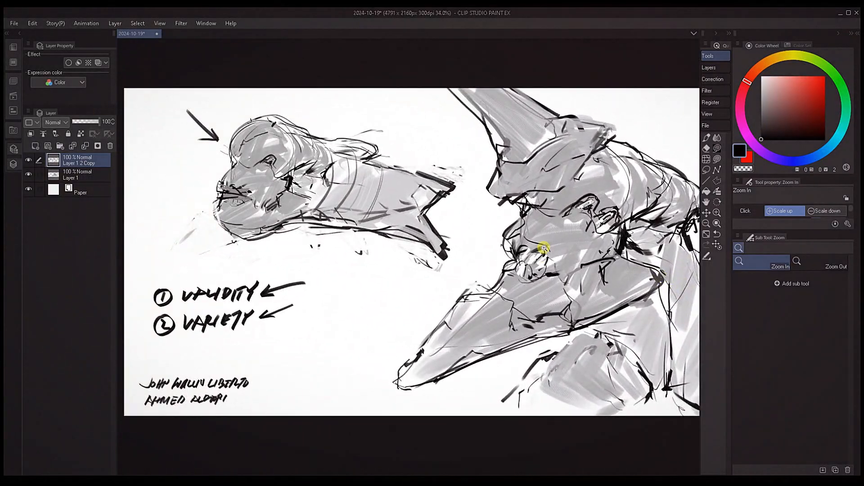
{"action": "left_click_drag", "start_coordinate": [618, 233], "coordinate": [611, 201]}
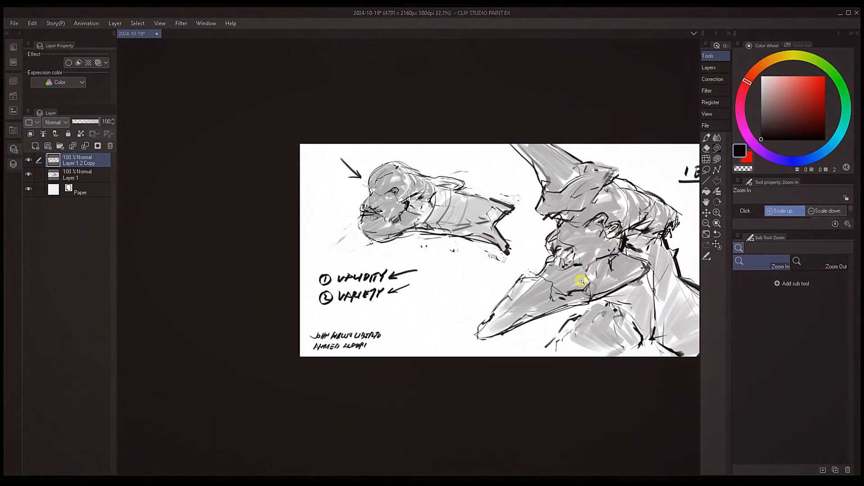
{"action": "mouse_move", "coordinate": [583, 283]}
{"action": "left_mouse_down"}
{"action": "mouse_move", "coordinate": [593, 276]}
{"action": "mouse_move", "coordinate": [528, 270]}
{"action": "mouse_move", "coordinate": [567, 280]}
{"action": "left_mouse_up"}
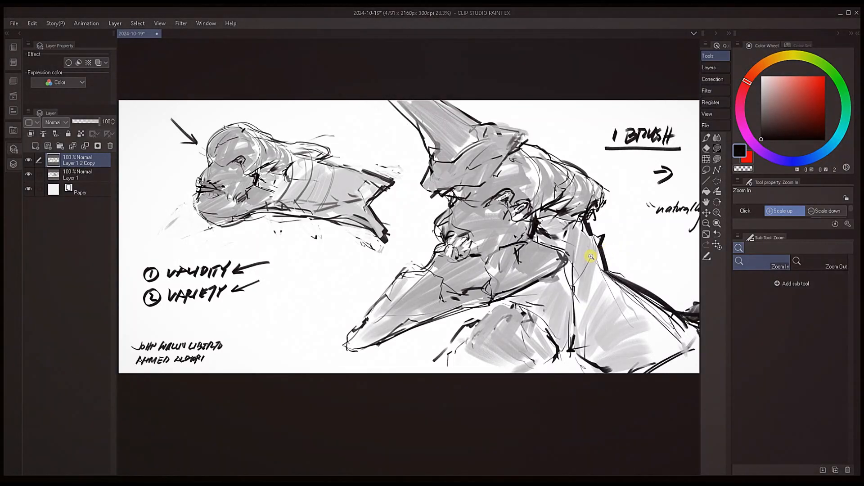
{"action": "left_click_drag", "start_coordinate": [644, 247], "coordinate": [609, 236]}
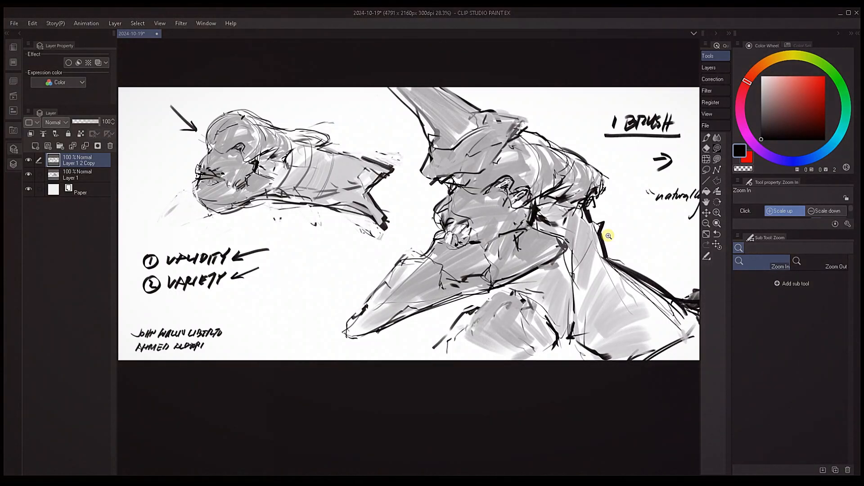
Handwrite "ADJUST THE INTENSITY." between the variety note and the artists' names at brush size 10
{"action": "left_click_drag", "start_coordinate": [411, 280], "coordinate": [636, 270]}
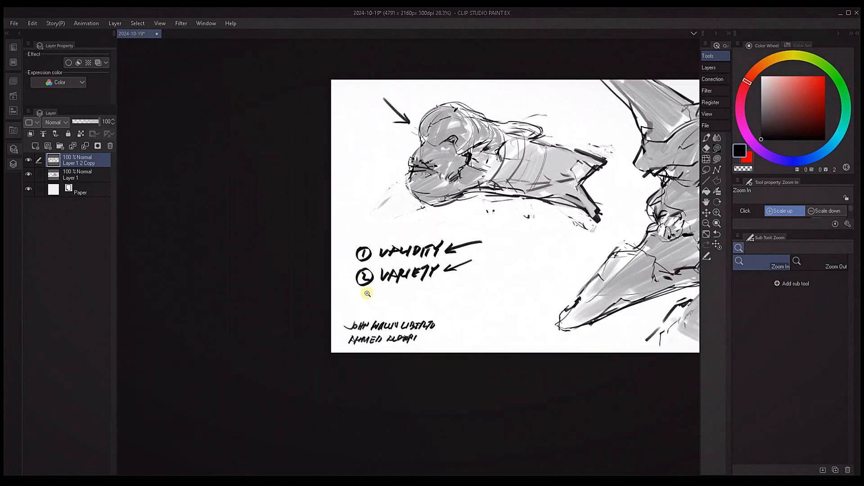
{"action": "key", "text": "p"}
{"action": "mouse_move", "coordinate": [354, 299]}
{"action": "left_mouse_down"}
{"action": "mouse_move", "coordinate": [459, 293]}
{"action": "mouse_move", "coordinate": [439, 304]}
{"action": "mouse_move", "coordinate": [459, 298]}
{"action": "mouse_move", "coordinate": [446, 300]}
{"action": "left_mouse_up"}
{"action": "key", "text": "ctrl+z"}
{"action": "key", "text": "ctrl+z"}
{"action": "key", "text": "ctrl+z"}
{"action": "left_click", "coordinate": [438, 298]}
Continue the handwritten line with "KEEP THE CONSISTENCY." after the intensity sentence
{"action": "left_click_drag", "start_coordinate": [453, 292], "coordinate": [466, 299]}
{"action": "left_click_drag", "start_coordinate": [470, 292], "coordinate": [473, 300]}
{"action": "left_click_drag", "start_coordinate": [478, 292], "coordinate": [485, 291]}
{"action": "left_click_drag", "start_coordinate": [482, 291], "coordinate": [481, 301]}
{"action": "mouse_move", "coordinate": [487, 291]}
{"action": "left_mouse_down"}
{"action": "mouse_move", "coordinate": [489, 299]}
{"action": "mouse_move", "coordinate": [508, 292]}
{"action": "left_mouse_up"}
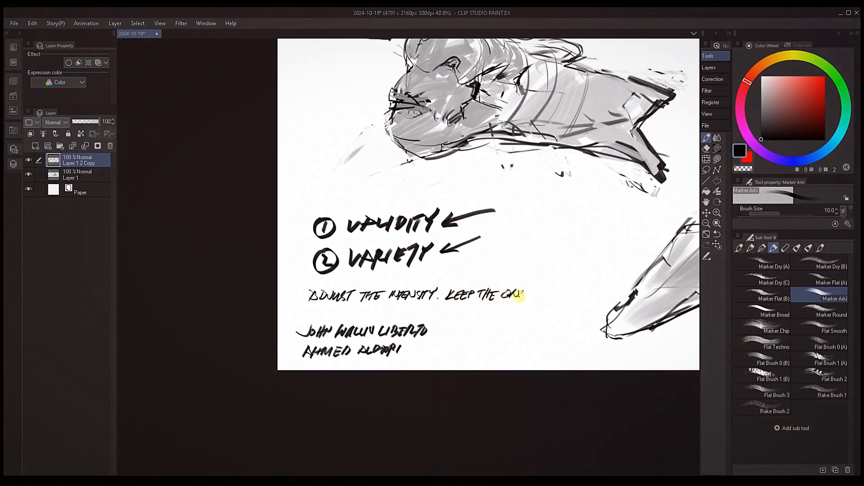
{"action": "key", "text": "ctrl+z"}
{"action": "key", "text": "ctrl+z"}
{"action": "left_click_drag", "start_coordinate": [534, 292], "coordinate": [532, 298]}
{"action": "left_click_drag", "start_coordinate": [540, 292], "coordinate": [538, 297]}
{"action": "left_click_drag", "start_coordinate": [540, 292], "coordinate": [543, 294]}
{"action": "left_click_drag", "start_coordinate": [538, 298], "coordinate": [544, 297]}
{"action": "left_click_drag", "start_coordinate": [547, 291], "coordinate": [545, 298]}
{"action": "left_click_drag", "start_coordinate": [547, 291], "coordinate": [559, 300]}
{"action": "left_click", "coordinate": [569, 297]}
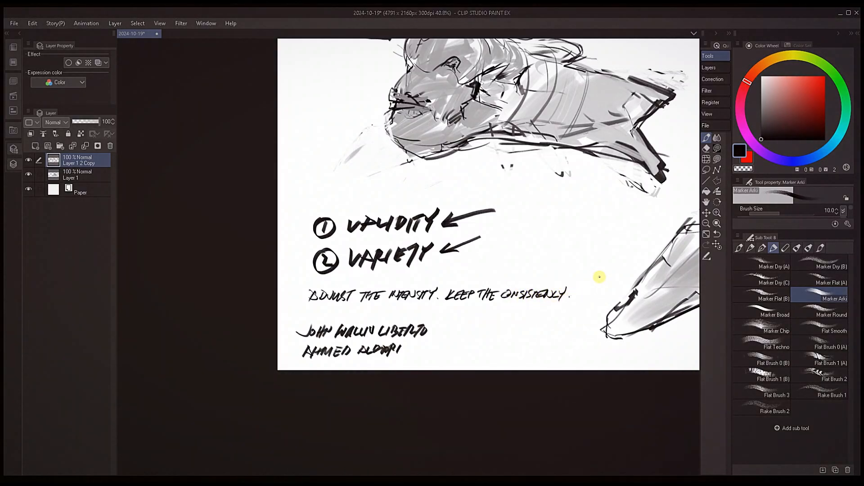
Draw a vertical double-headed arrow between "INTENSITY" and "KEEP" in the handwritten line
{"action": "mouse_move", "coordinate": [599, 276]}
{"action": "left_mouse_down"}
{"action": "mouse_move", "coordinate": [480, 288]}
{"action": "mouse_move", "coordinate": [472, 307]}
{"action": "left_mouse_up"}
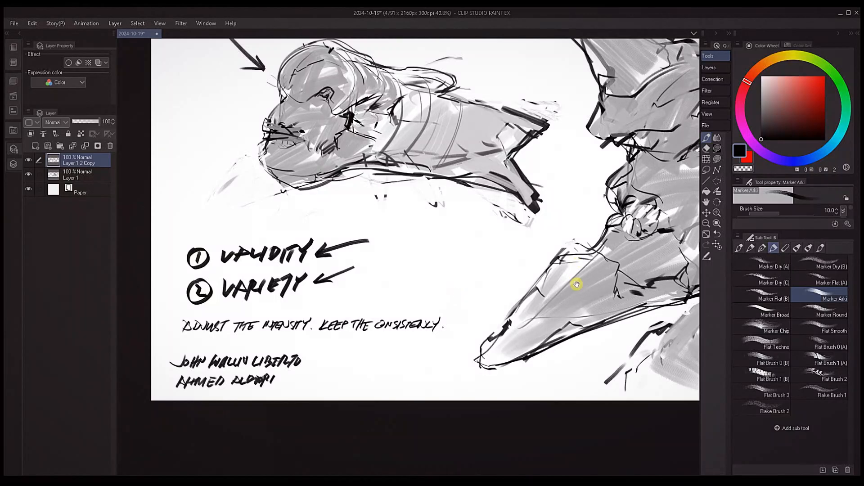
{"action": "left_click_drag", "start_coordinate": [575, 282], "coordinate": [534, 297]}
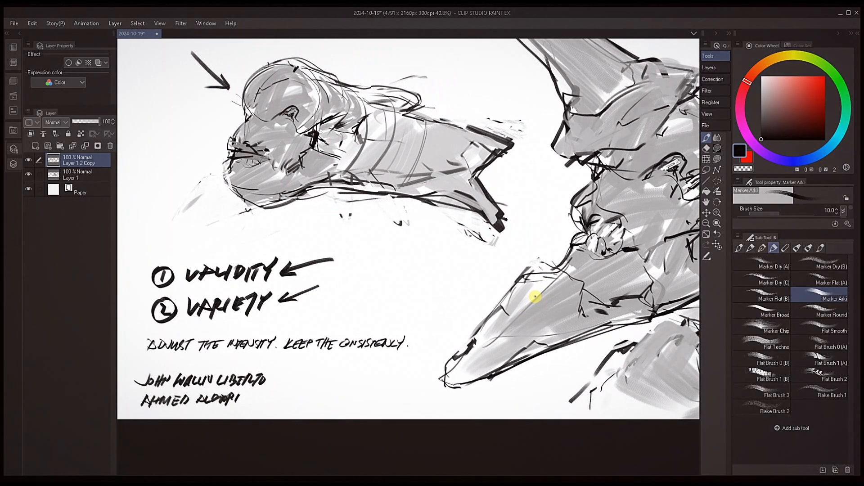
{"action": "left_click_drag", "start_coordinate": [464, 298], "coordinate": [547, 273]}
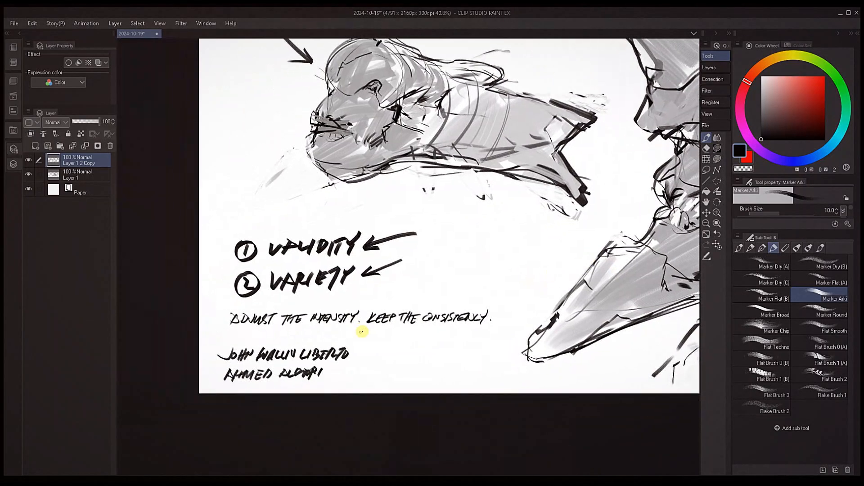
{"action": "left_click_drag", "start_coordinate": [361, 333], "coordinate": [366, 305]}
{"action": "key", "text": "ctrl+z"}
{"action": "left_click_drag", "start_coordinate": [357, 325], "coordinate": [365, 326]}
Underline the word "CONSISTENCY" and draw a horizontal double-headed arrow above it
{"action": "left_click_drag", "start_coordinate": [463, 303], "coordinate": [426, 251]}
{"action": "left_click_drag", "start_coordinate": [392, 276], "coordinate": [443, 275]}
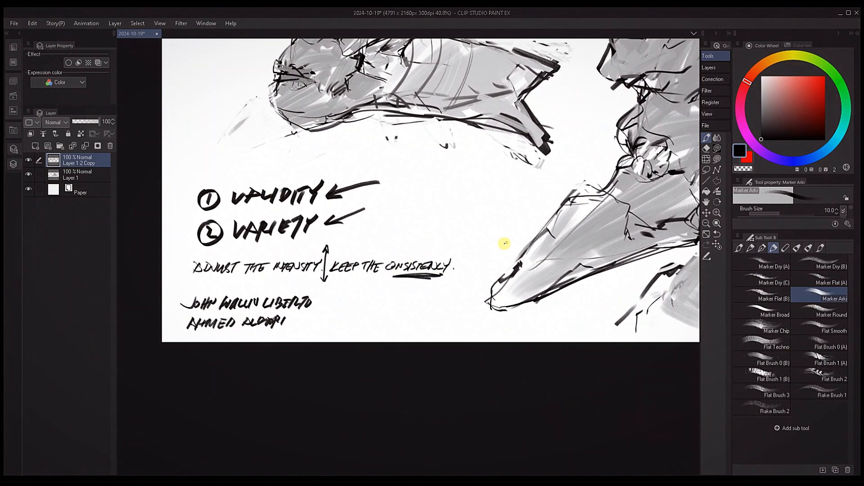
{"action": "mouse_move", "coordinate": [395, 247]}
{"action": "left_mouse_down"}
{"action": "mouse_move", "coordinate": [440, 246]}
{"action": "mouse_move", "coordinate": [511, 277]}
{"action": "mouse_move", "coordinate": [484, 290]}
{"action": "left_mouse_up"}
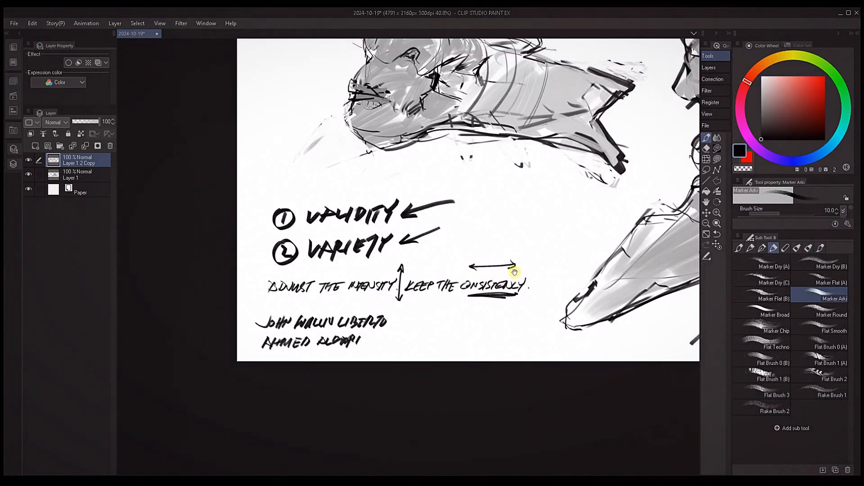
{"action": "left_click_drag", "start_coordinate": [515, 272], "coordinate": [506, 272]}
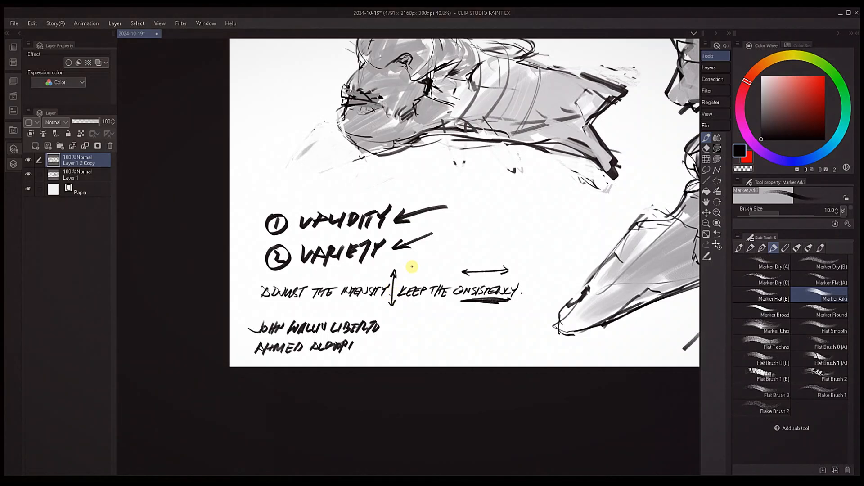
Examine the beaked creature's linework and shading together with the intensity and consistency notes
{"action": "left_click_drag", "start_coordinate": [599, 280], "coordinate": [378, 309]}
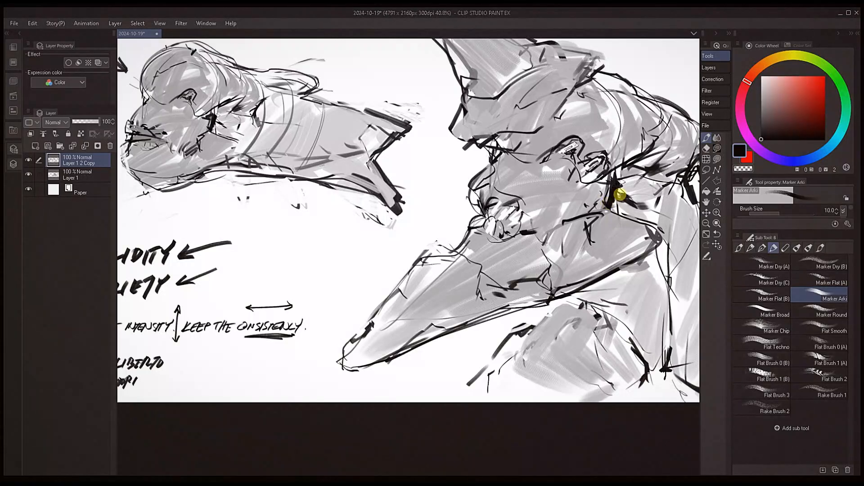
{"action": "left_click_drag", "start_coordinate": [620, 195], "coordinate": [536, 285]}
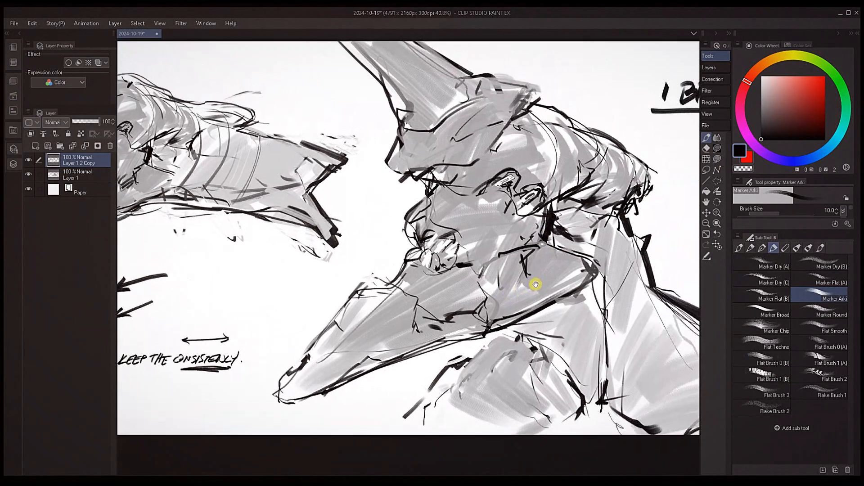
{"action": "left_click_drag", "start_coordinate": [632, 246], "coordinate": [548, 261]}
{"action": "left_click_drag", "start_coordinate": [431, 331], "coordinate": [541, 305]}
{"action": "mouse_move", "coordinate": [588, 262]}
{"action": "left_mouse_down"}
{"action": "mouse_move", "coordinate": [579, 269]}
{"action": "mouse_move", "coordinate": [587, 252]}
{"action": "left_mouse_up"}
{"action": "key", "text": "p"}
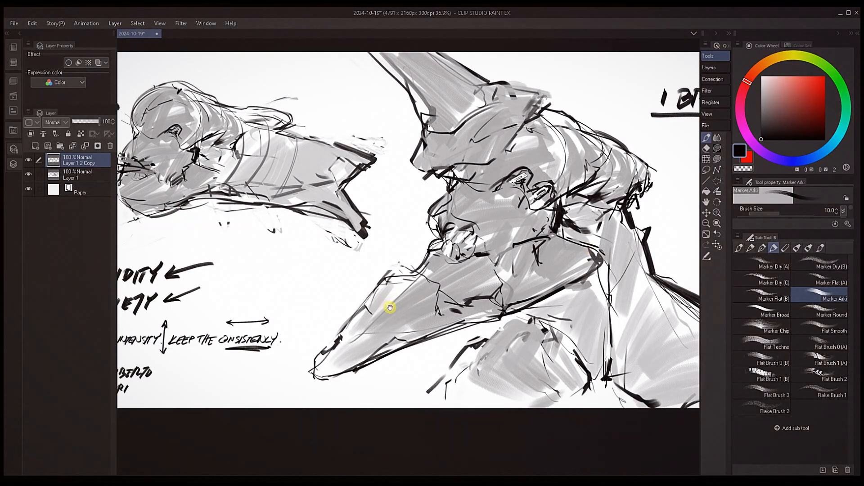
{"action": "left_click_drag", "start_coordinate": [389, 307], "coordinate": [590, 286]}
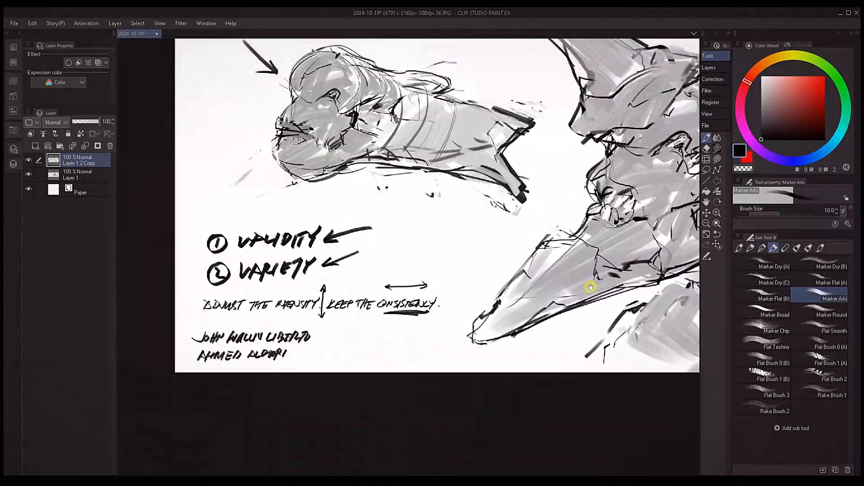
{"action": "left_click_drag", "start_coordinate": [318, 310], "coordinate": [369, 293]}
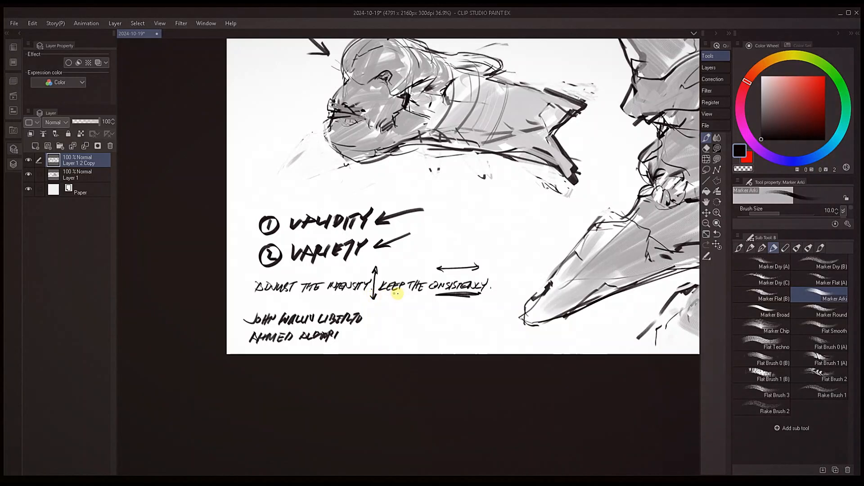
{"action": "left_click_drag", "start_coordinate": [449, 299], "coordinate": [402, 299]}
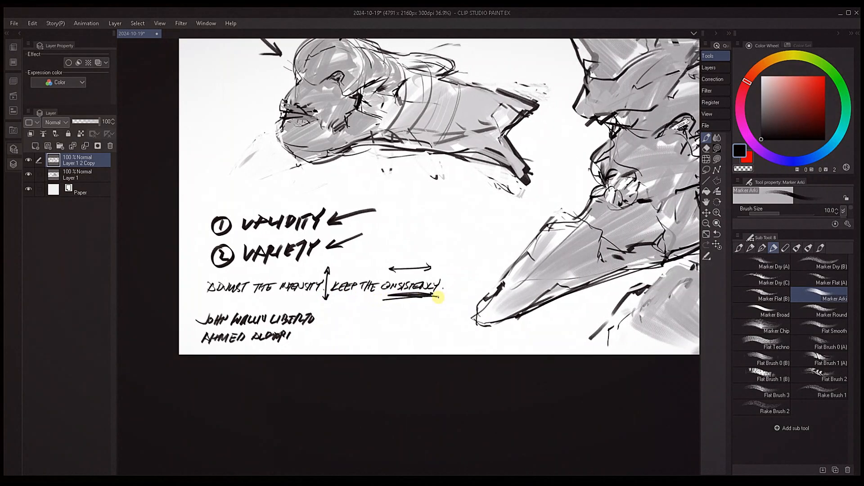
Undo the jagged zigzag arrow beside the two handwritten names and draw a smoother wavy line flattening into an arrowhead in its place
{"action": "left_click_drag", "start_coordinate": [457, 262], "coordinate": [467, 259]}
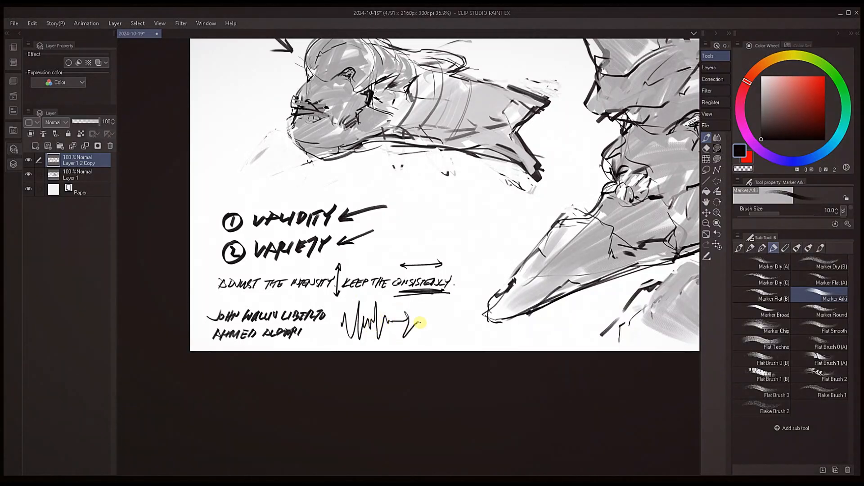
{"action": "key", "text": "ctrl+z"}
{"action": "left_click_drag", "start_coordinate": [469, 296], "coordinate": [488, 292]}
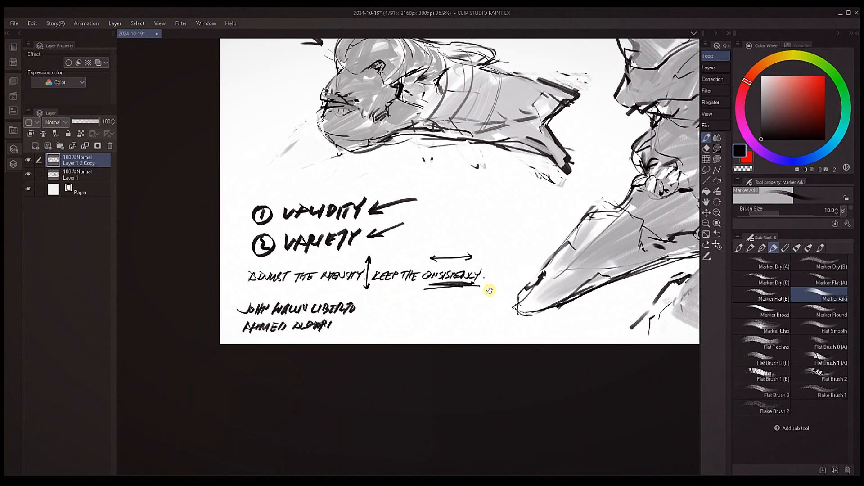
{"action": "left_click_drag", "start_coordinate": [372, 317], "coordinate": [381, 311]}
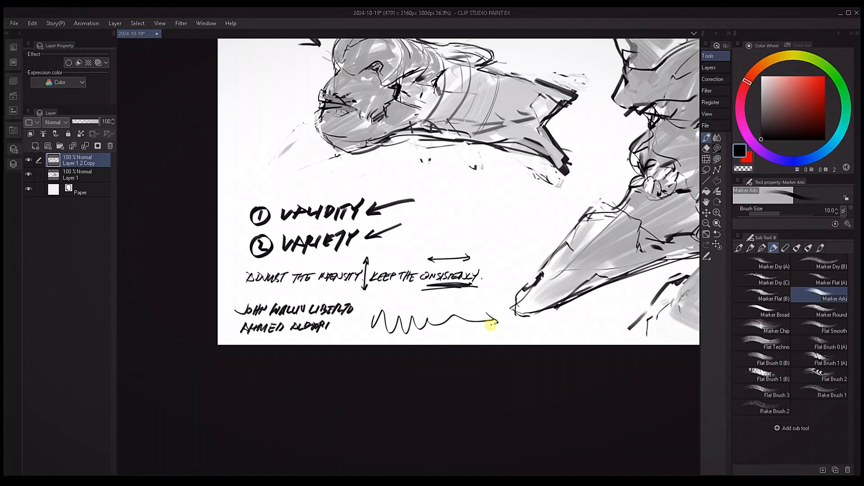
{"action": "left_click_drag", "start_coordinate": [562, 311], "coordinate": [432, 316]}
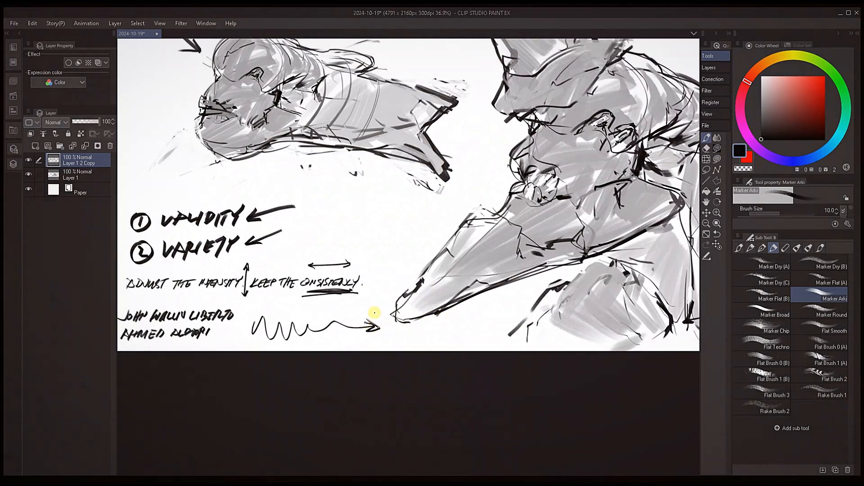
{"action": "scroll", "coordinate": [484, 284], "scroll_direction": "up", "scroll_amount": 2}
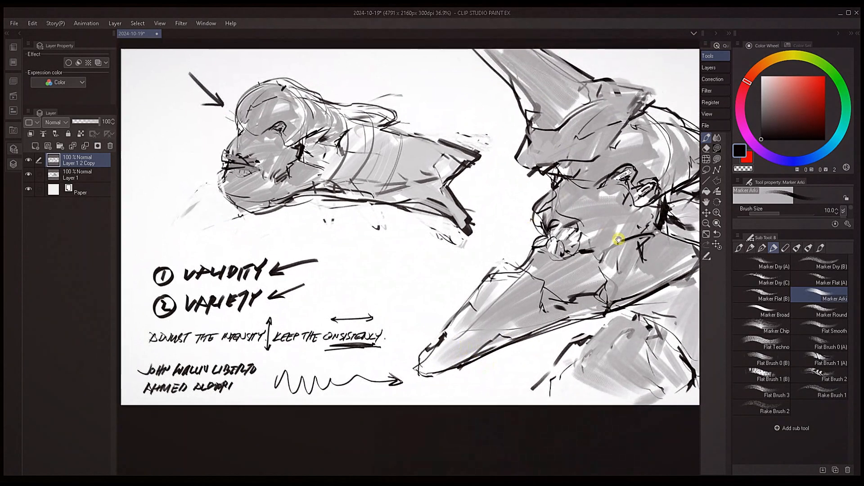
{"action": "left_click_drag", "start_coordinate": [621, 269], "coordinate": [558, 287]}
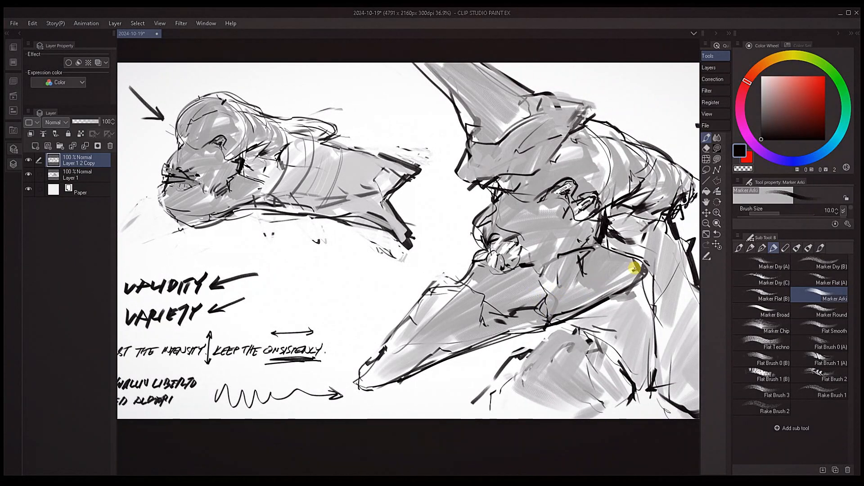
{"action": "scroll", "coordinate": [628, 266], "scroll_direction": "down", "scroll_amount": 2}
{"action": "left_click_drag", "start_coordinate": [650, 270], "coordinate": [603, 266]}
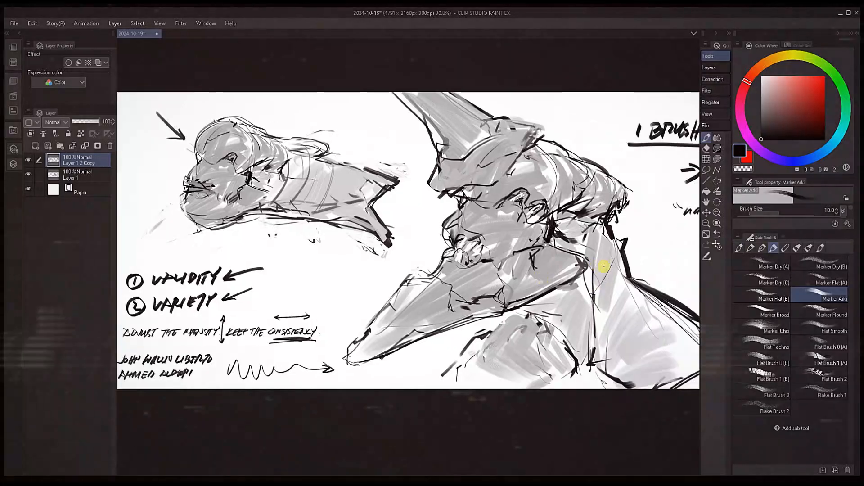